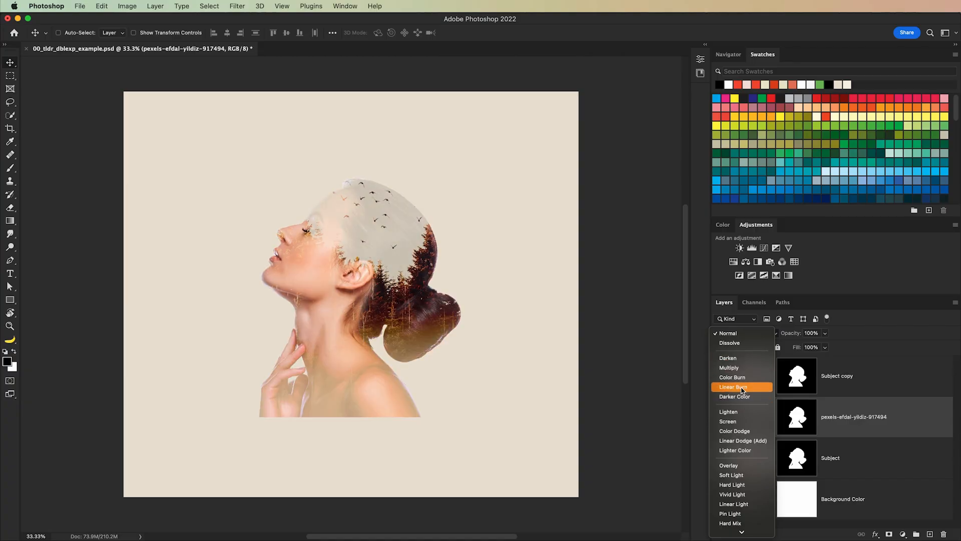
Step: Set the forest photo layer's blend mode to Multiply and brighten it with Levels, using a white input of 215 and adjusted midtones
{"action": "left_click", "coordinate": [729, 367]}
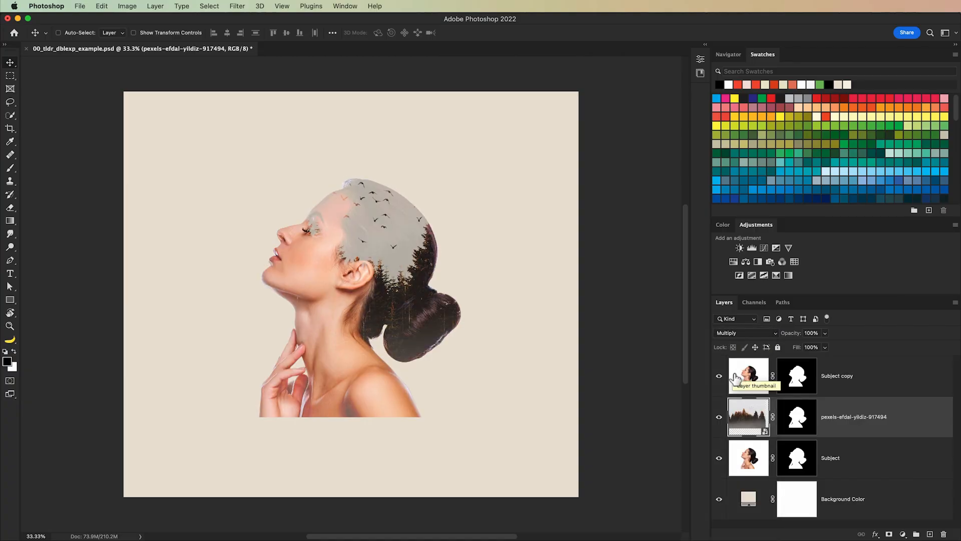
{"action": "left_click", "coordinate": [127, 6]}
{"action": "mouse_move", "coordinate": [150, 31]}
{"action": "left_click", "coordinate": [265, 44]}
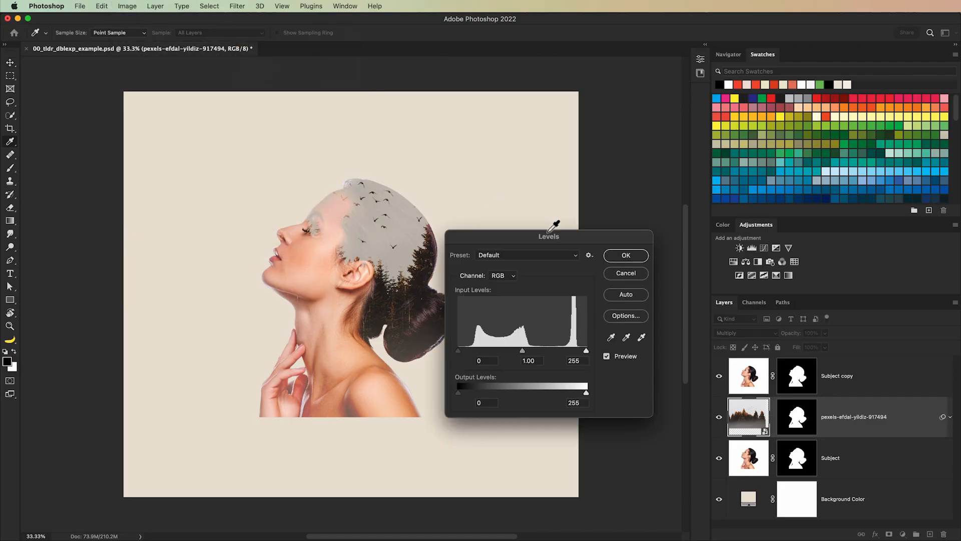
{"action": "left_click_drag", "start_coordinate": [566, 236], "coordinate": [574, 231]}
{"action": "left_click_drag", "start_coordinate": [594, 345], "coordinate": [575, 346]}
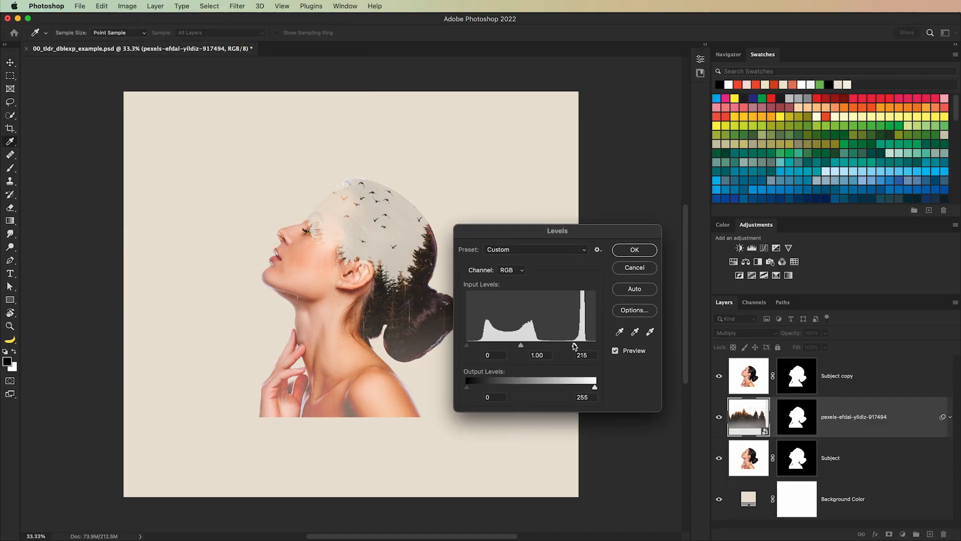
{"action": "left_click", "coordinate": [516, 347]}
{"action": "left_click", "coordinate": [635, 249]}
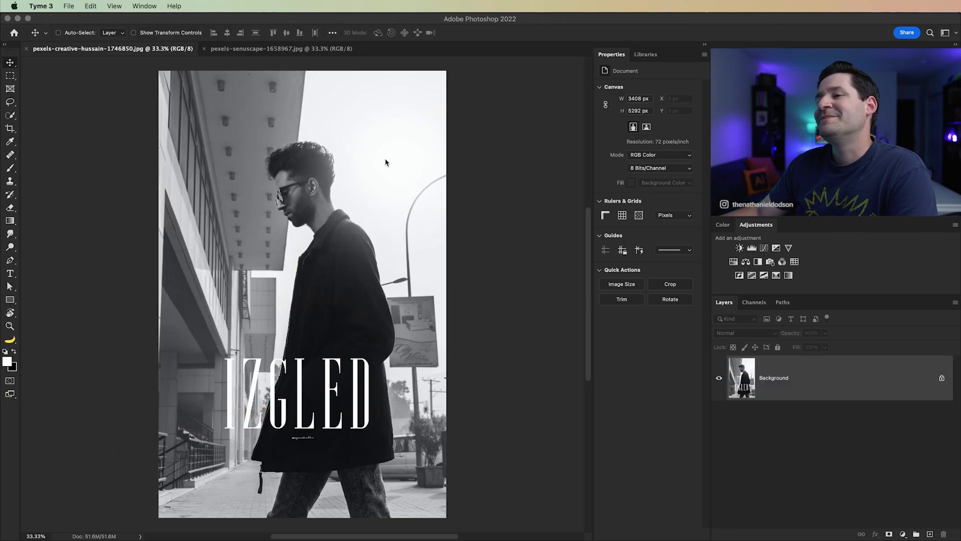
Step: Look over the train landscape photo and return to the portrait of the man in the coat
{"action": "left_click", "coordinate": [265, 54]}
{"action": "left_click", "coordinate": [269, 55]}
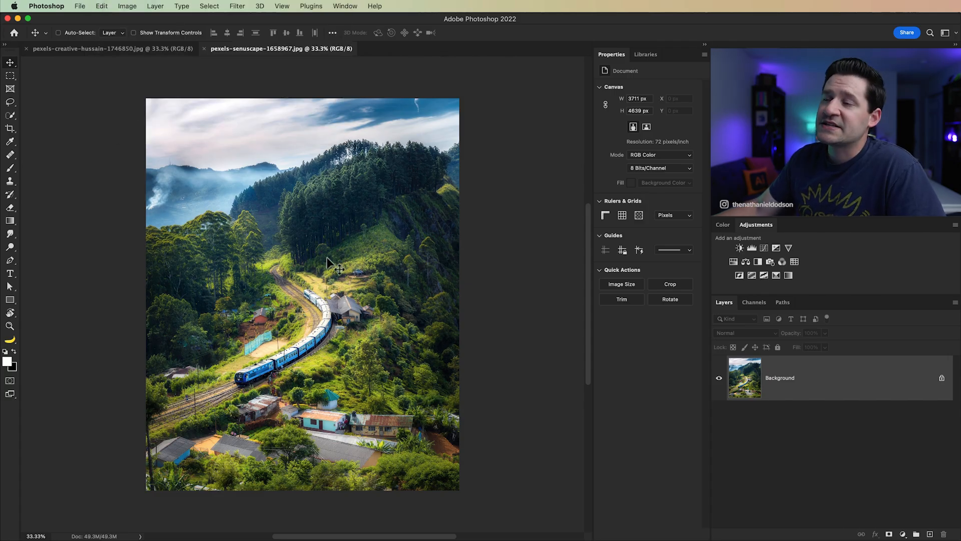
{"action": "left_click", "coordinate": [118, 49]}
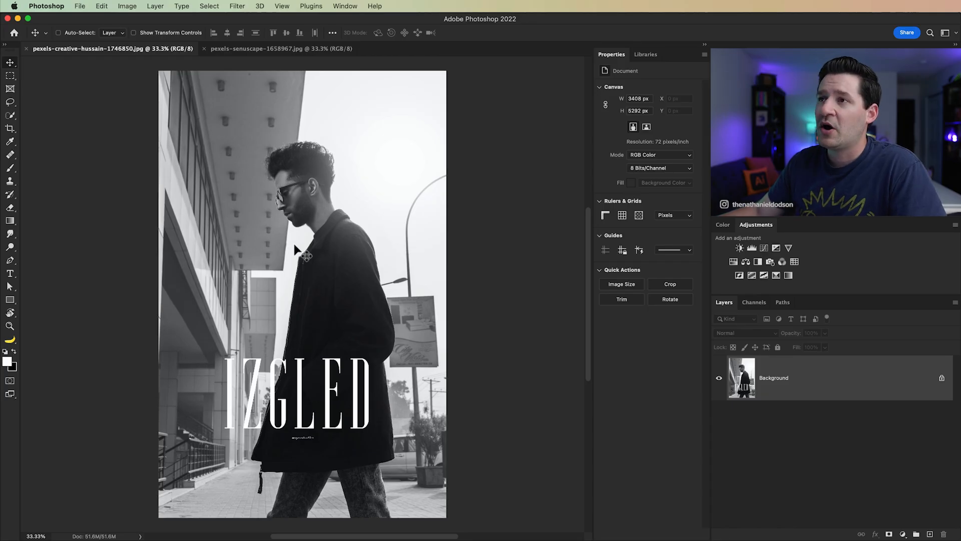
Step: Crop the portrait to a square of about 2161 × 2161 px around the man's head and shoulders, and clear the selection
{"action": "left_click", "coordinate": [11, 76]}
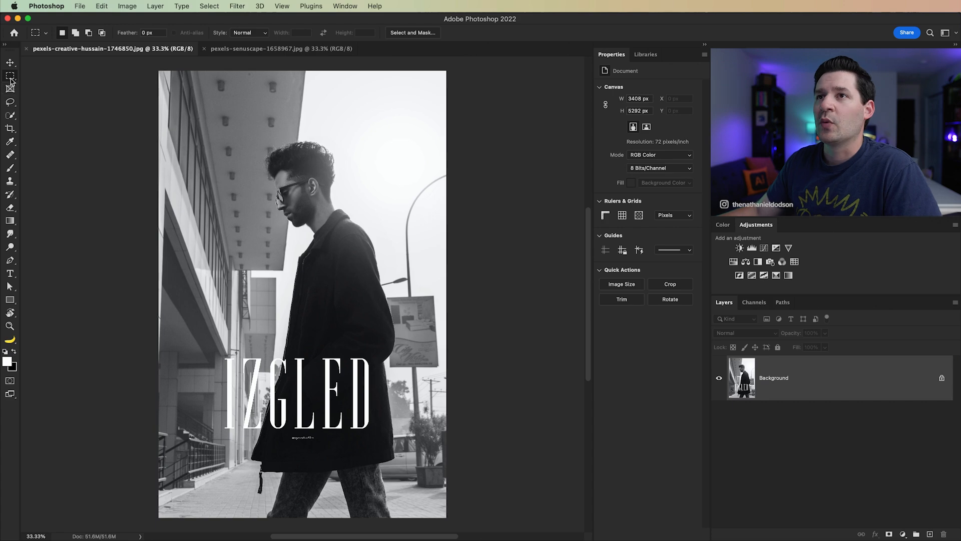
{"action": "left_click_drag", "start_coordinate": [224, 120], "coordinate": [417, 298]}
{"action": "left_click_drag", "start_coordinate": [344, 234], "coordinate": [351, 236]}
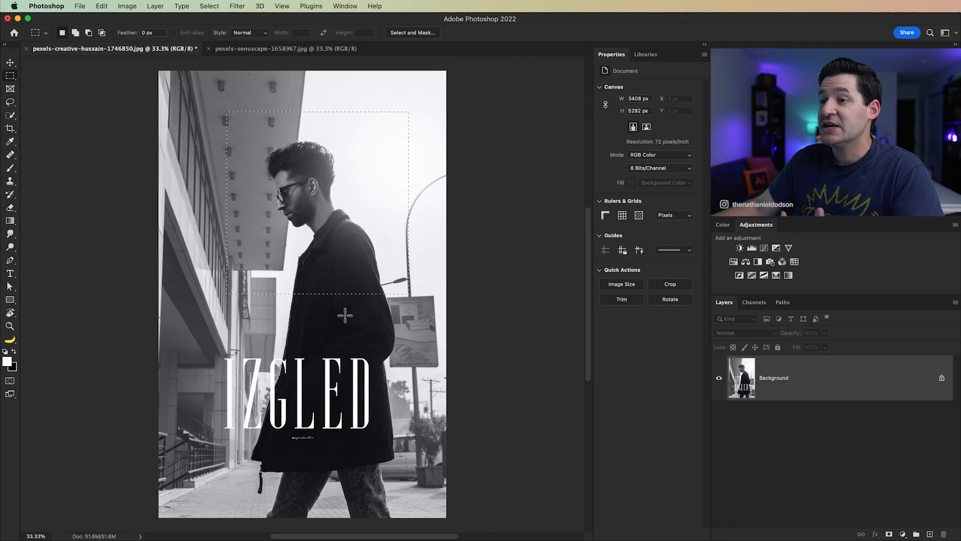
{"action": "left_click", "coordinate": [127, 6]}
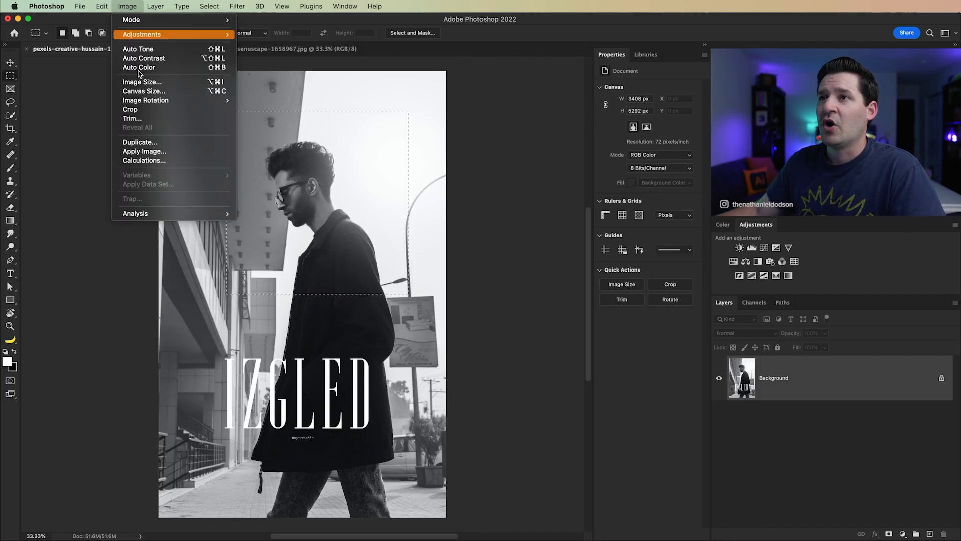
{"action": "left_click", "coordinate": [157, 110]}
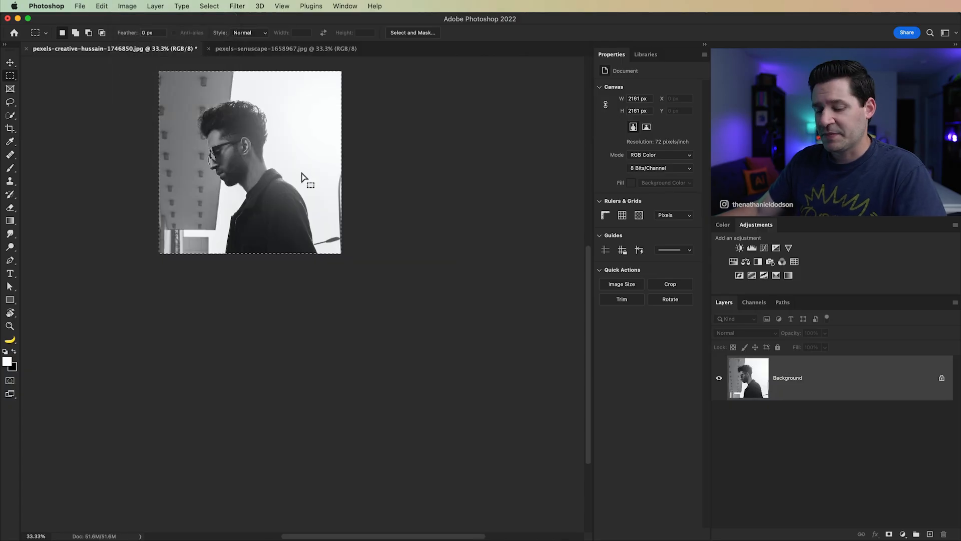
{"action": "left_click", "coordinate": [209, 6]}
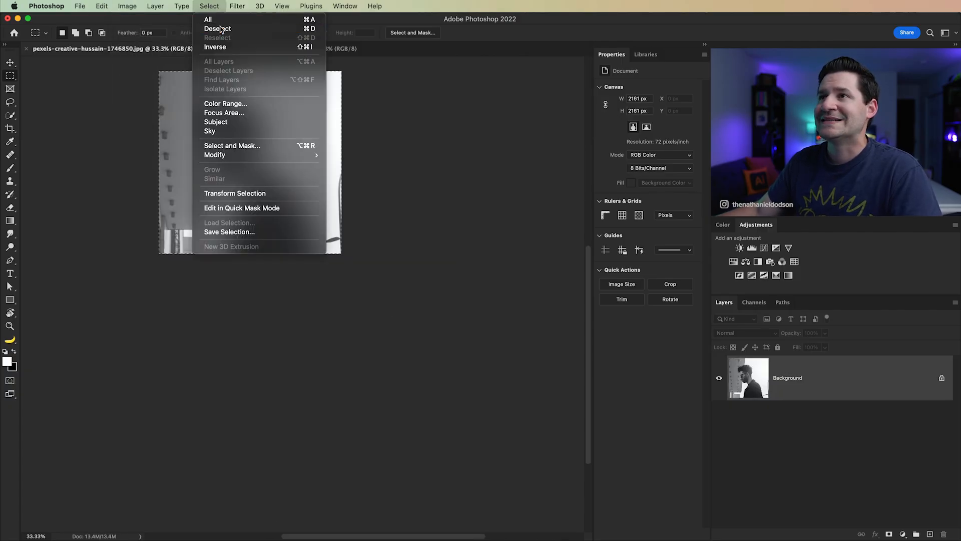
{"action": "left_click", "coordinate": [214, 30]}
{"action": "key", "text": "super+0"}
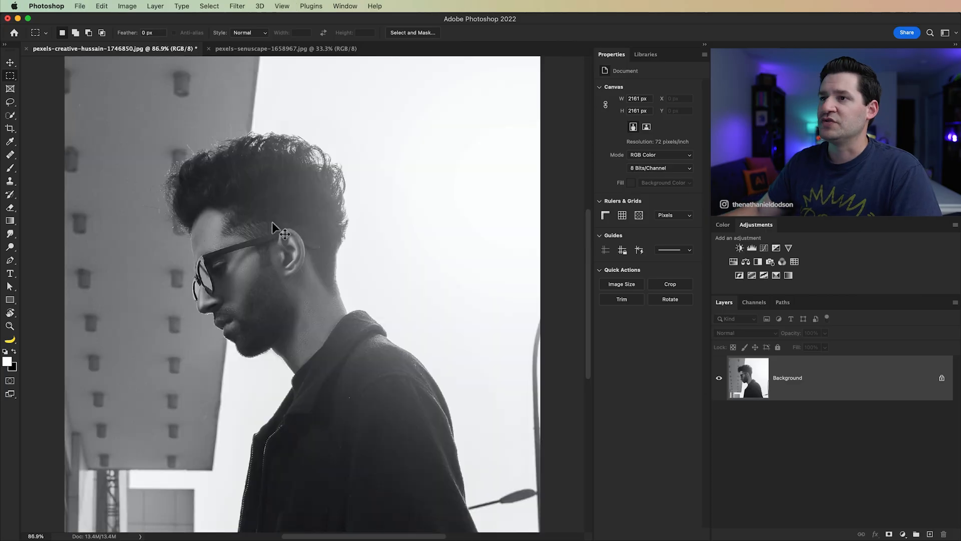
{"action": "key", "text": "super+minus"}
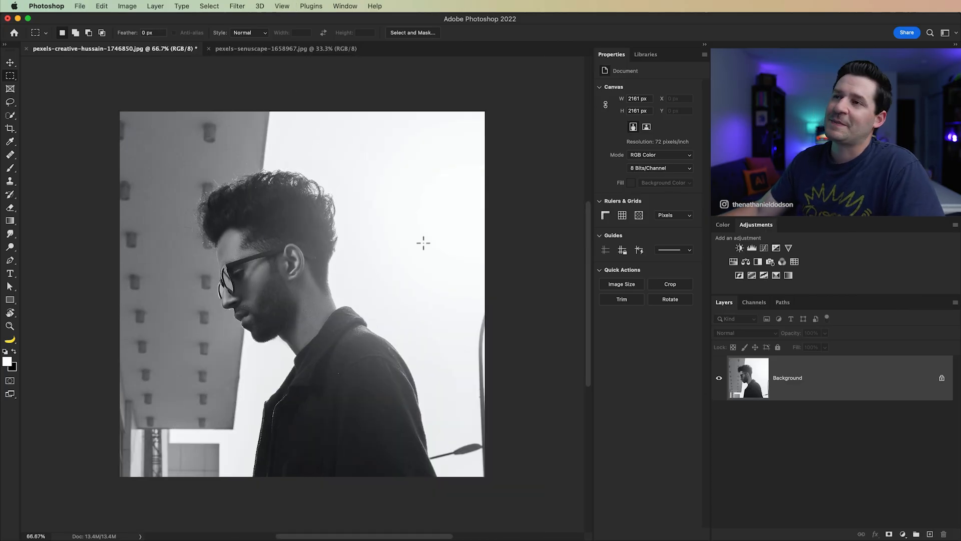
Step: Switch to Acrobat and look over the DoubleExposure_tutorial_moodboard_reference.pdf moodboard at a larger size
{"action": "key", "text": "super+Tab"}
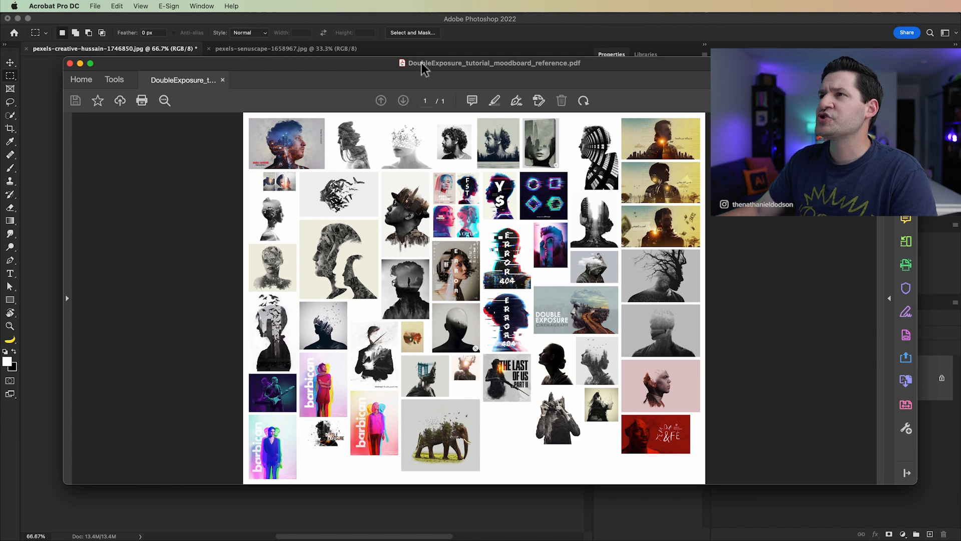
{"action": "left_click_drag", "start_coordinate": [423, 68], "coordinate": [464, 48]}
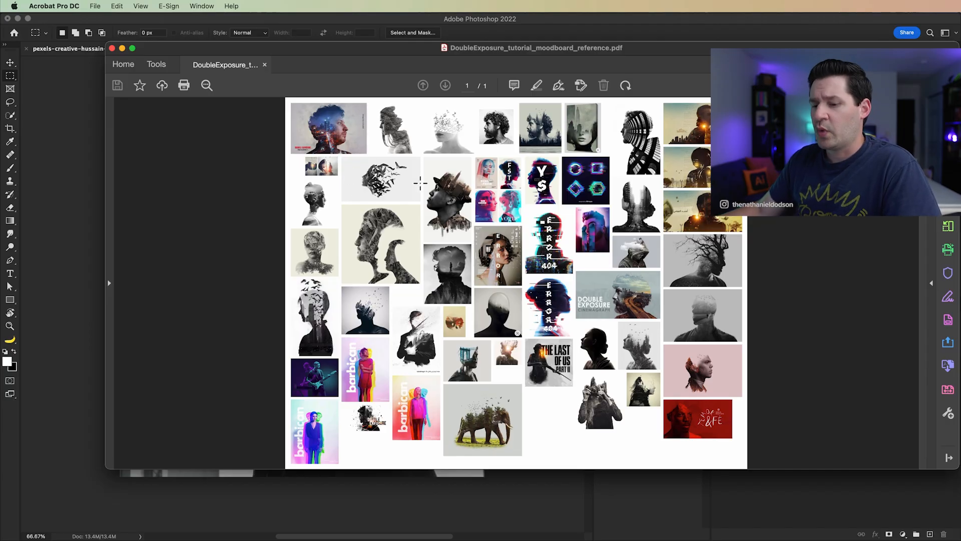
{"action": "key", "text": "super+equal"}
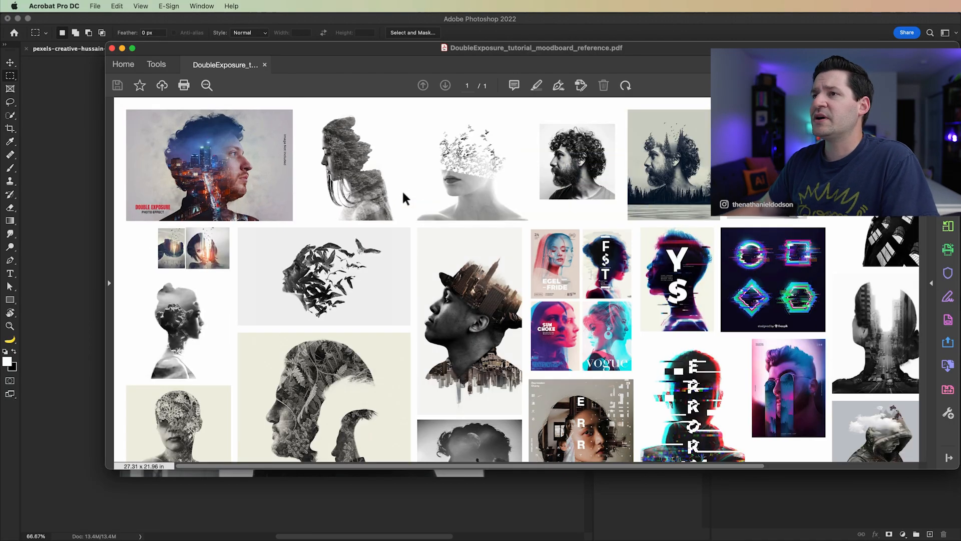
{"action": "scroll", "coordinate": [501, 350], "scroll_direction": "down", "scroll_amount": 2}
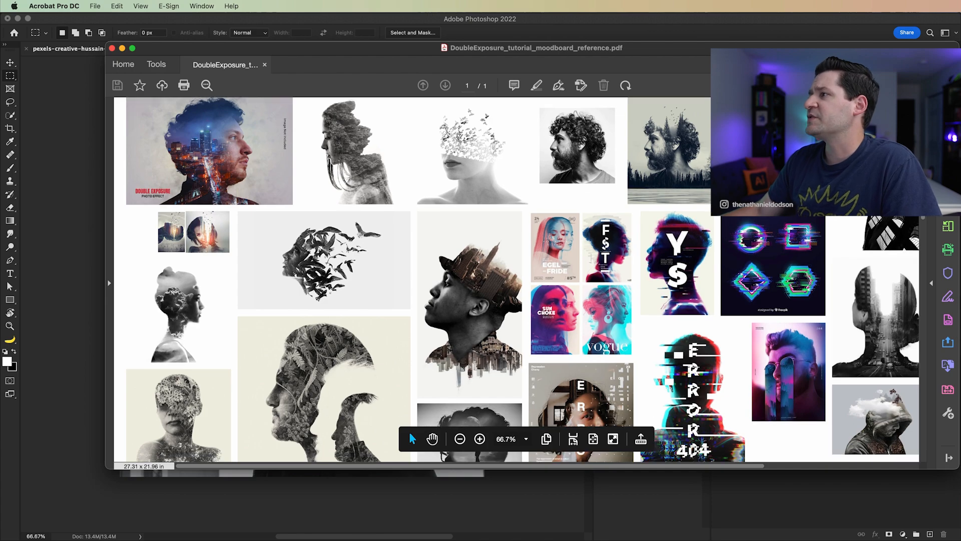
{"action": "scroll", "coordinate": [926, 235], "scroll_direction": "down", "scroll_amount": 2}
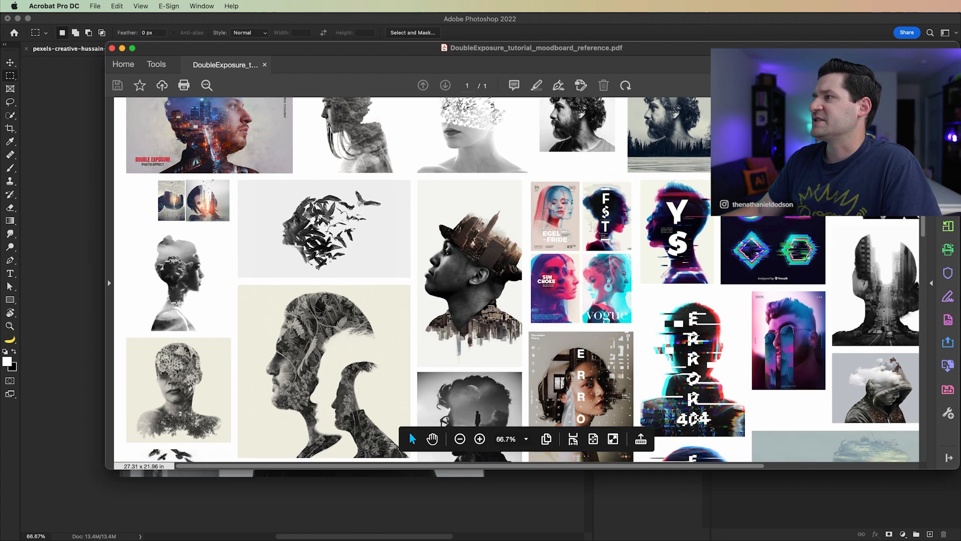
{"action": "scroll", "coordinate": [926, 240], "scroll_direction": "down", "scroll_amount": 5}
{"action": "scroll", "coordinate": [926, 240], "scroll_direction": "up", "scroll_amount": 10}
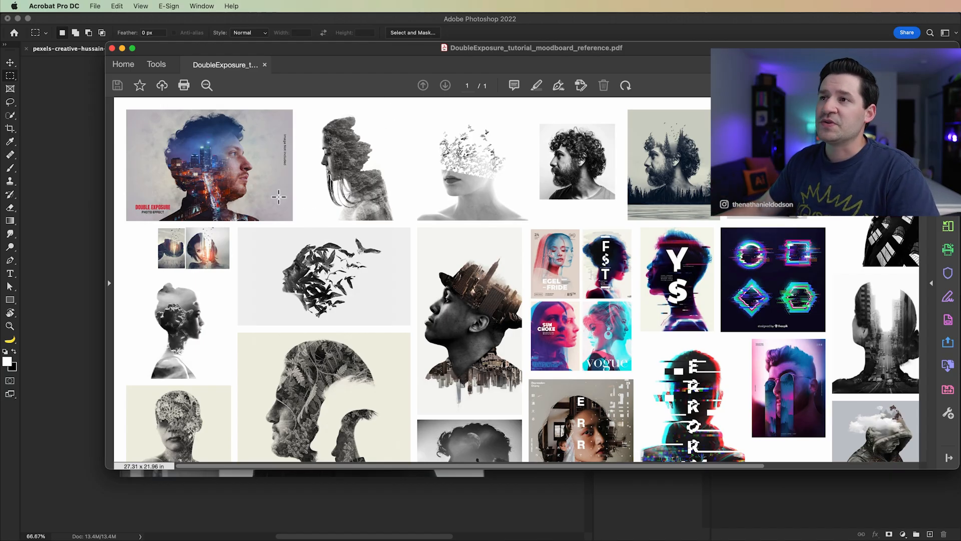
Step: Examine the upper moodboard examples under magnification, including the city portrait, the foliage profile and the bearded man with trees
{"action": "key", "text": "alt+super+8"}
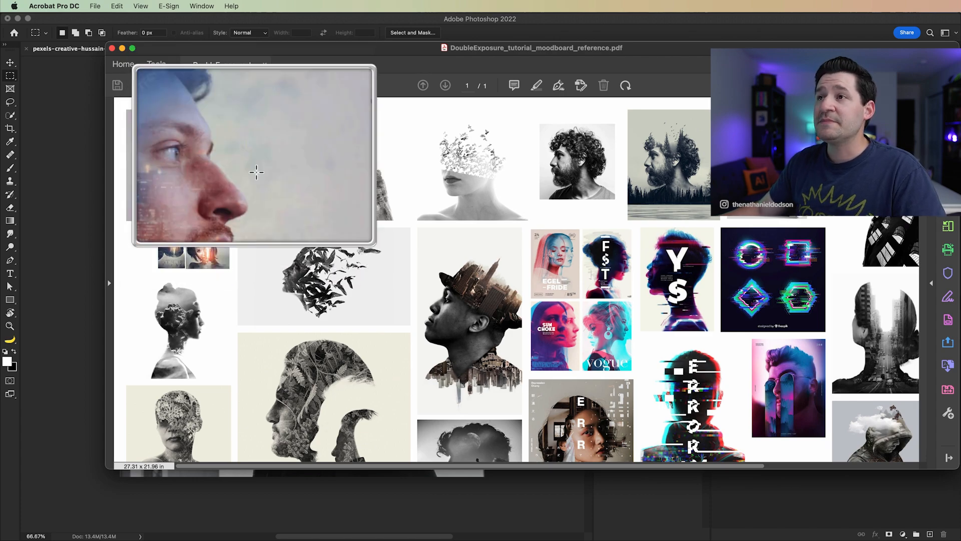
{"action": "key", "text": "alt+super+8"}
{"action": "key", "text": "alt+super+8"}
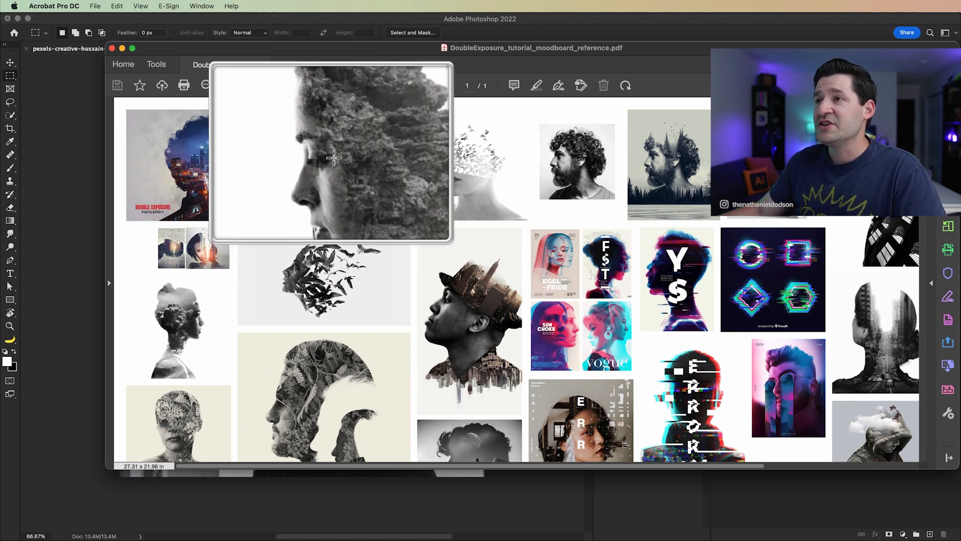
{"action": "key", "text": "alt+super+8"}
{"action": "key", "text": "alt+super+8"}
{"action": "key", "text": "alt+super+8"}
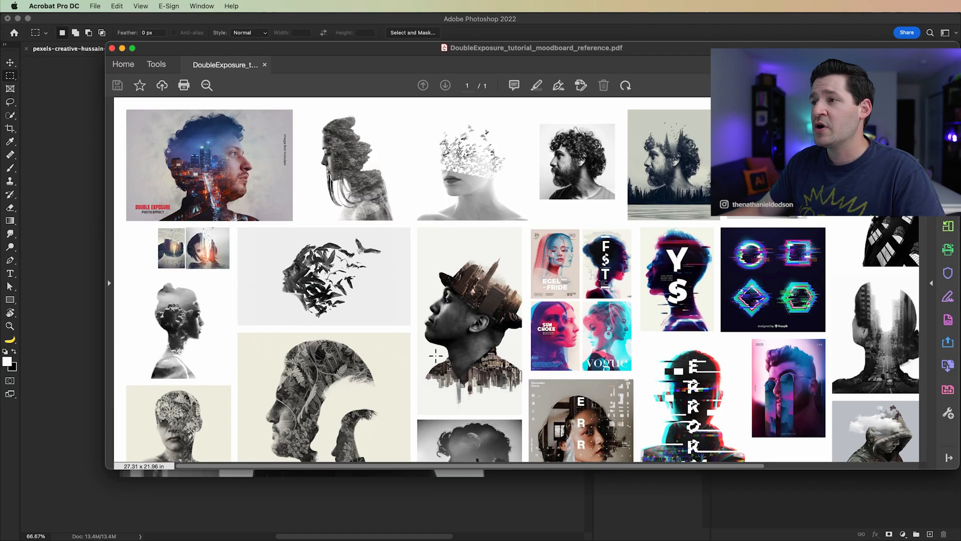
{"action": "key", "text": "alt+super+8"}
{"action": "key", "text": "alt+super+8"}
{"action": "key", "text": "alt+super+8"}
{"action": "key", "text": "alt+super+8"}
{"action": "key", "text": "alt+super+8"}
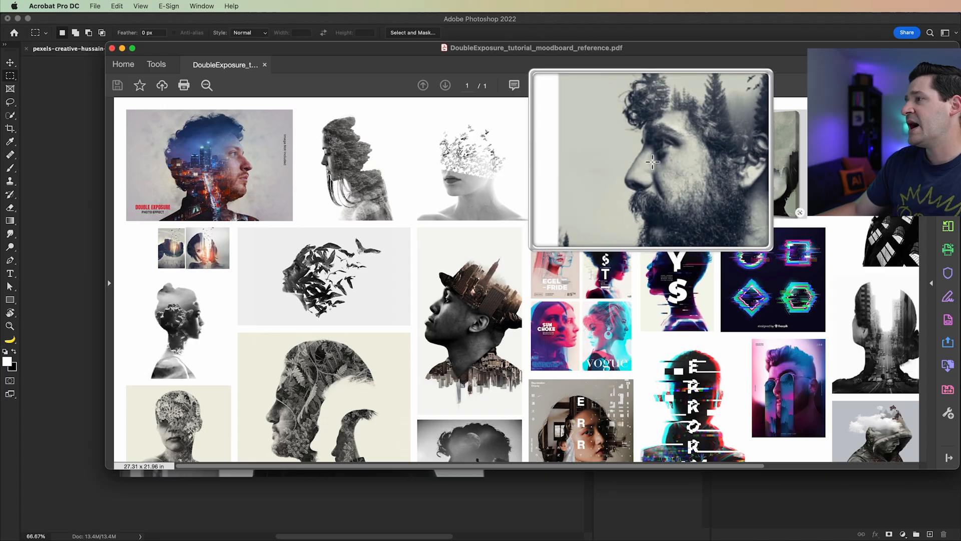
{"action": "key", "text": "alt+super+8"}
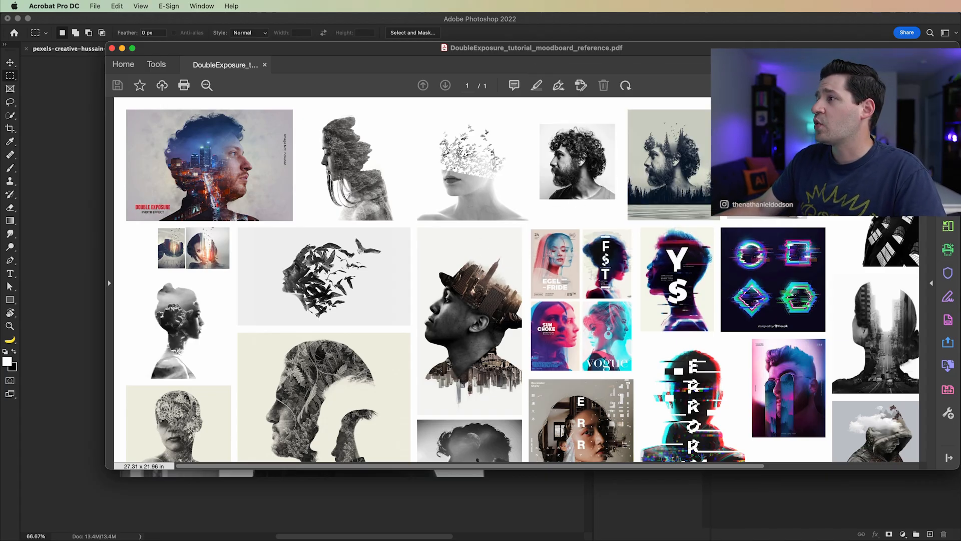
Step: Examine the faceless head silhouette and the blue bridge portrait further down the moodboard under magnification
{"action": "scroll", "coordinate": [934, 290], "scroll_direction": "down", "scroll_amount": 8}
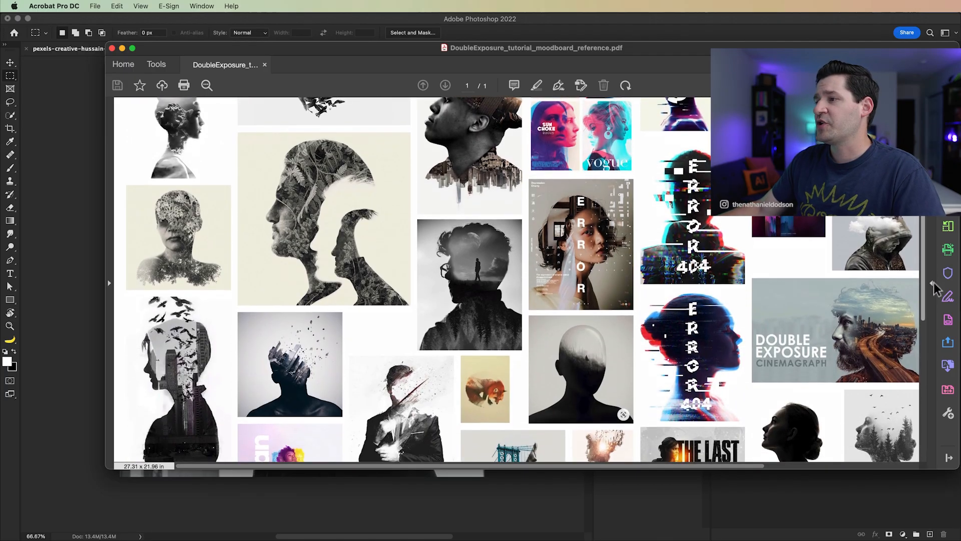
{"action": "key", "text": "alt+super+8"}
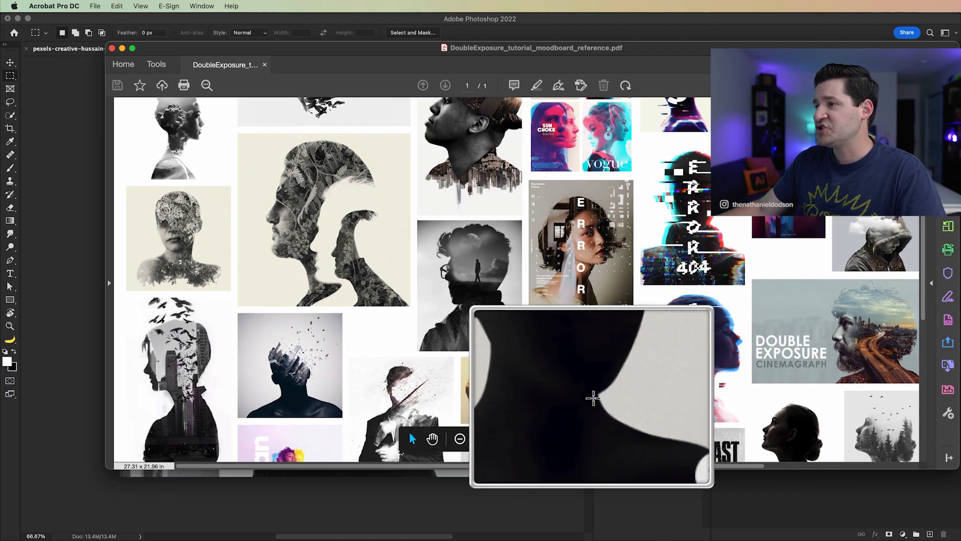
{"action": "key", "text": "alt+super+8"}
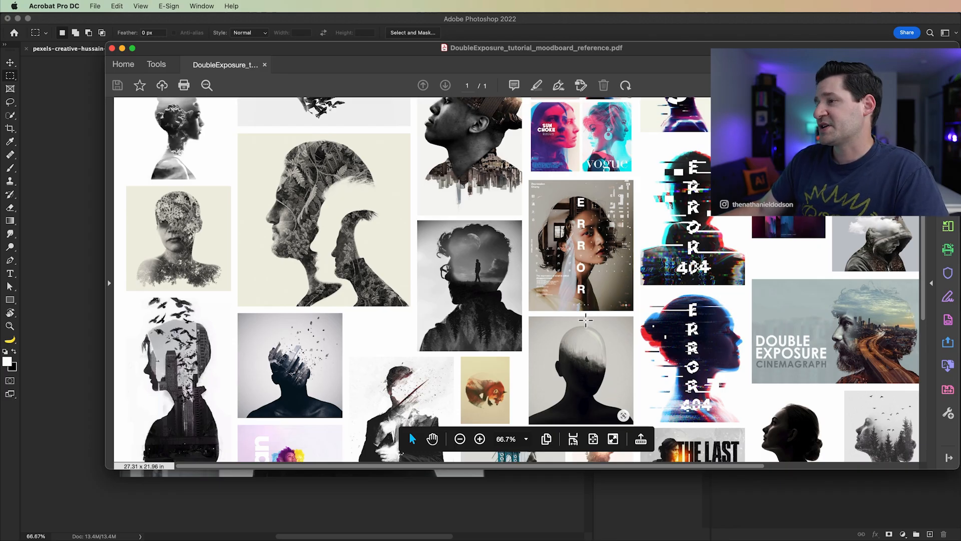
{"action": "scroll", "coordinate": [921, 250], "scroll_direction": "down", "scroll_amount": 3}
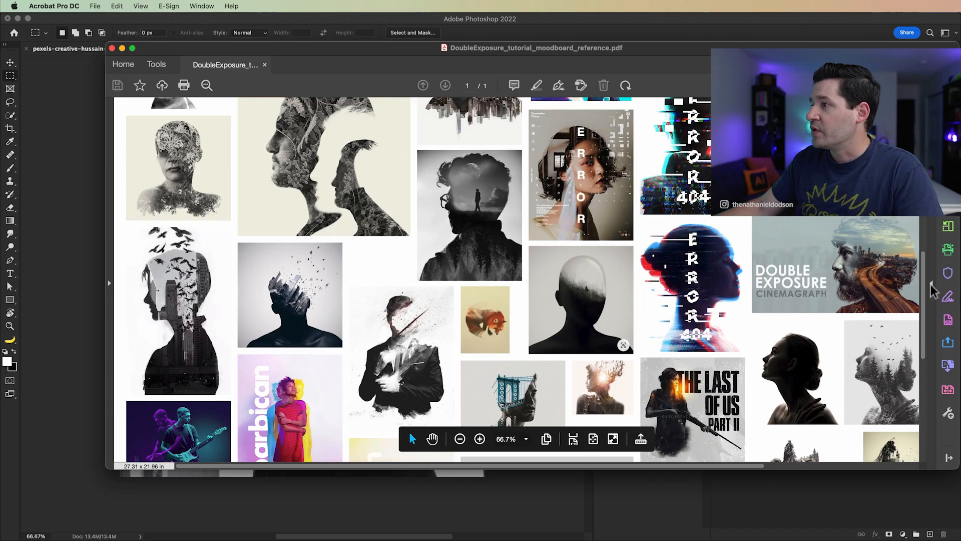
{"action": "left_click_drag", "start_coordinate": [922, 289], "coordinate": [923, 320]}
{"action": "scroll", "coordinate": [530, 371], "scroll_direction": "up", "scroll_amount": 5}
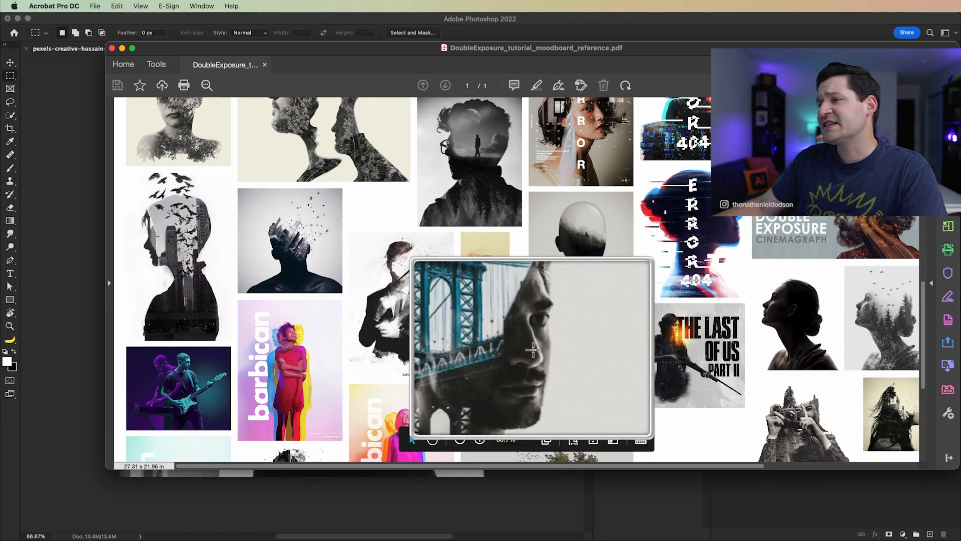
{"action": "key", "text": "alt+super+8"}
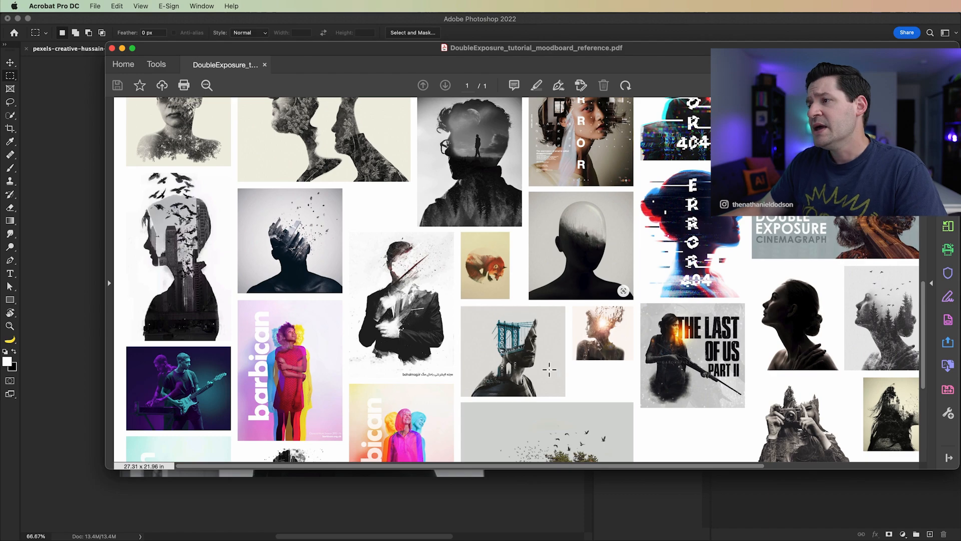
{"action": "key", "text": "alt+super+8"}
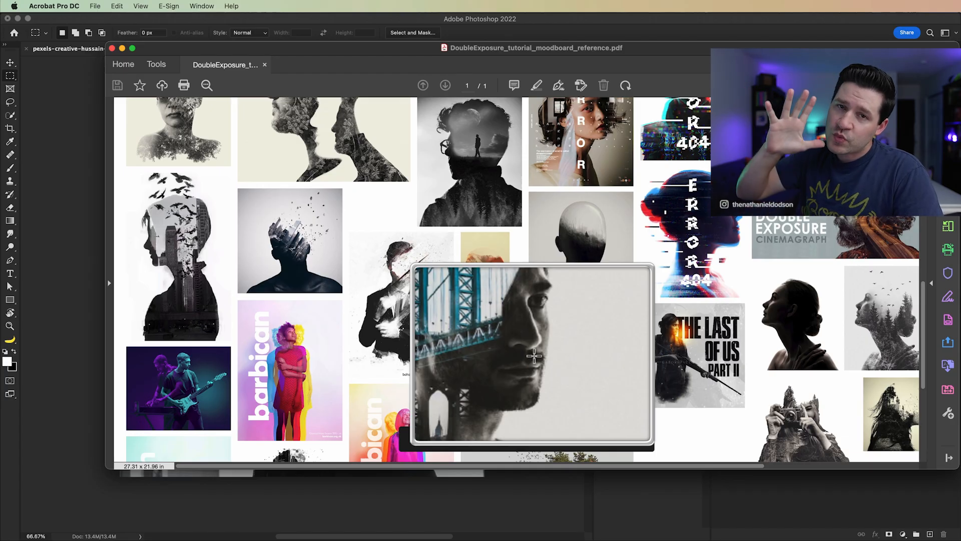
{"action": "key", "text": "alt+super+8"}
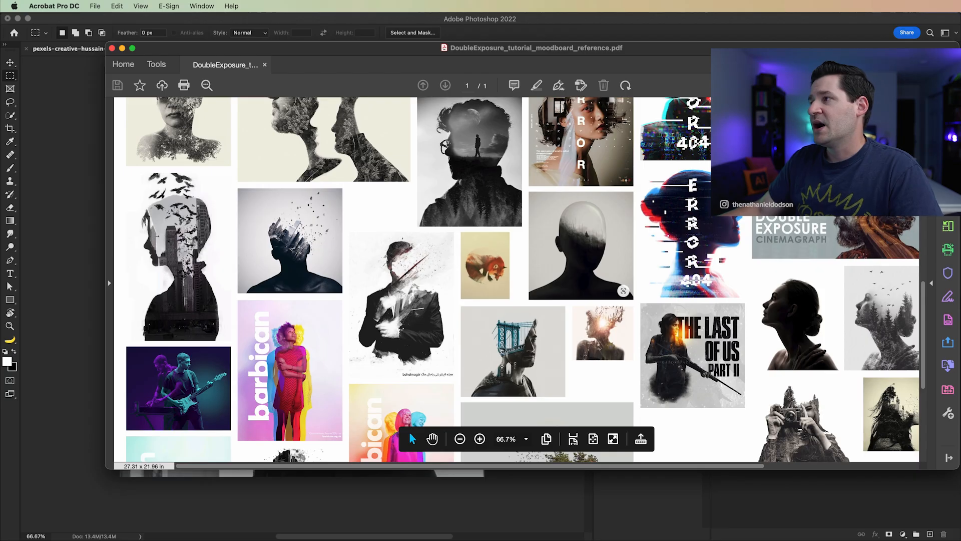
Step: Examine the ERROR poster portrait and the flower-covered head on the moodboard under magnification
{"action": "scroll", "coordinate": [916, 284], "scroll_direction": "up", "scroll_amount": 1}
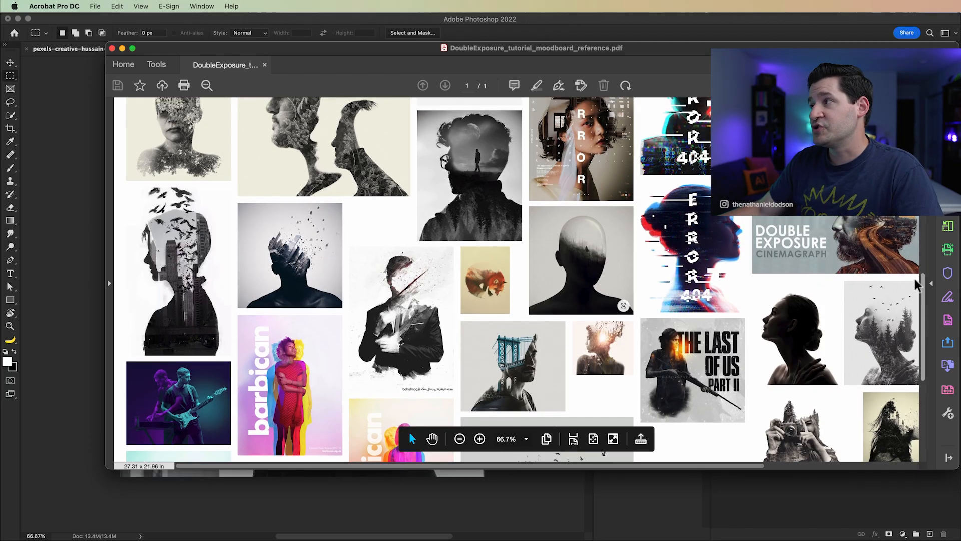
{"action": "scroll", "coordinate": [916, 284], "scroll_direction": "up", "scroll_amount": 5}
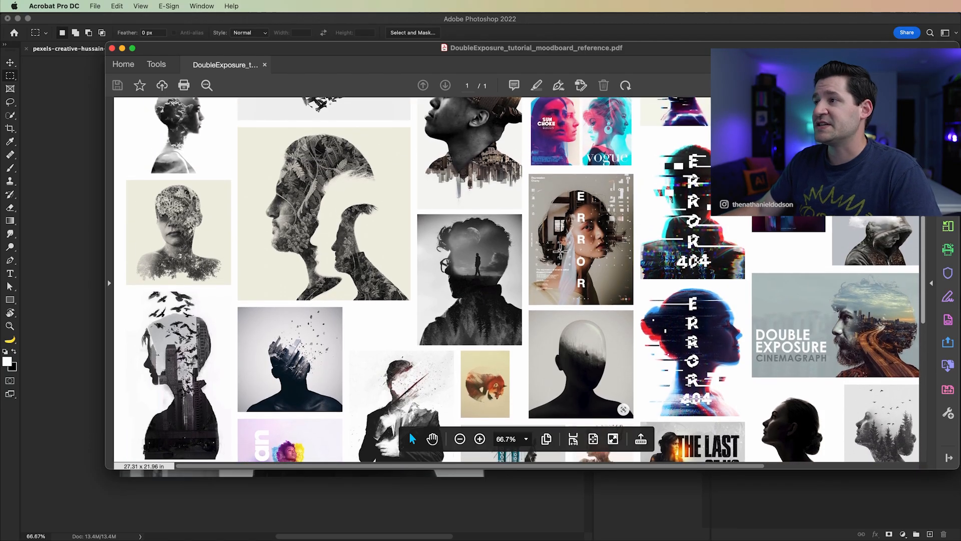
{"action": "key", "text": "alt+super+8"}
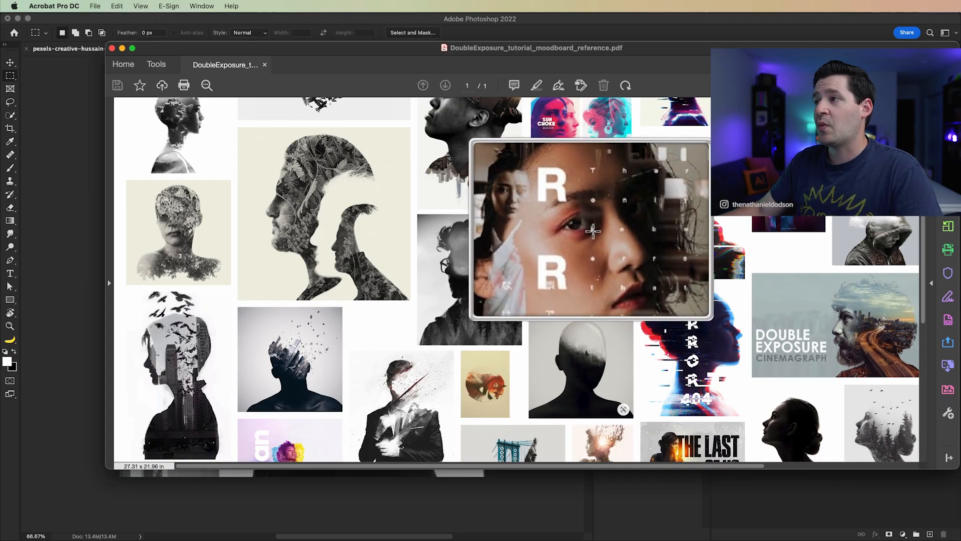
{"action": "key", "text": "alt+super+8"}
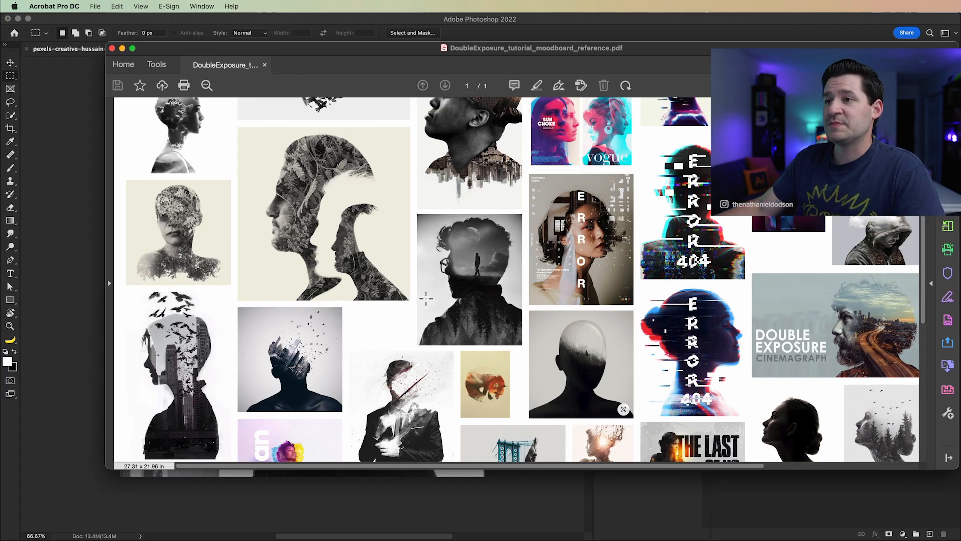
{"action": "key", "text": "alt+super+8"}
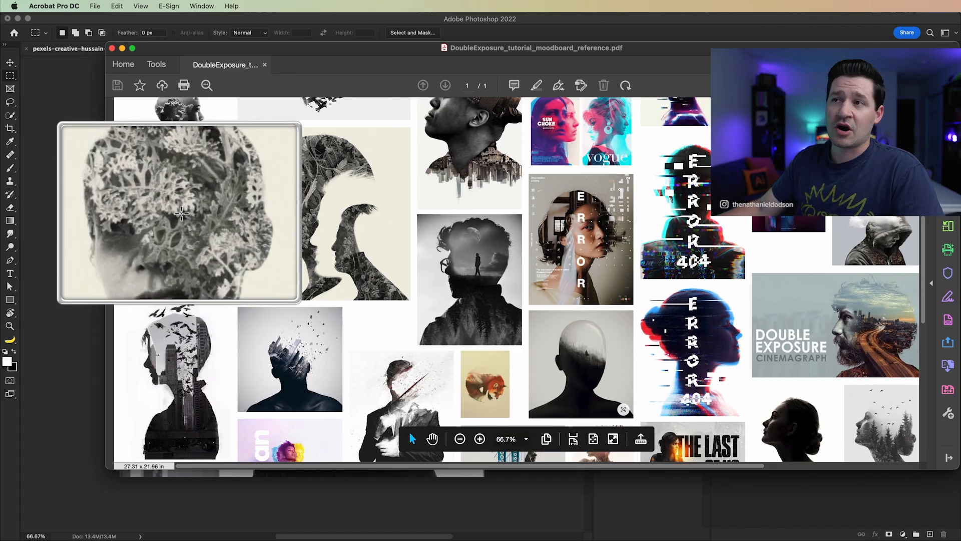
{"action": "key", "text": "alt+super+8"}
{"action": "key", "text": "alt+super+8"}
{"action": "key", "text": "alt+super+8"}
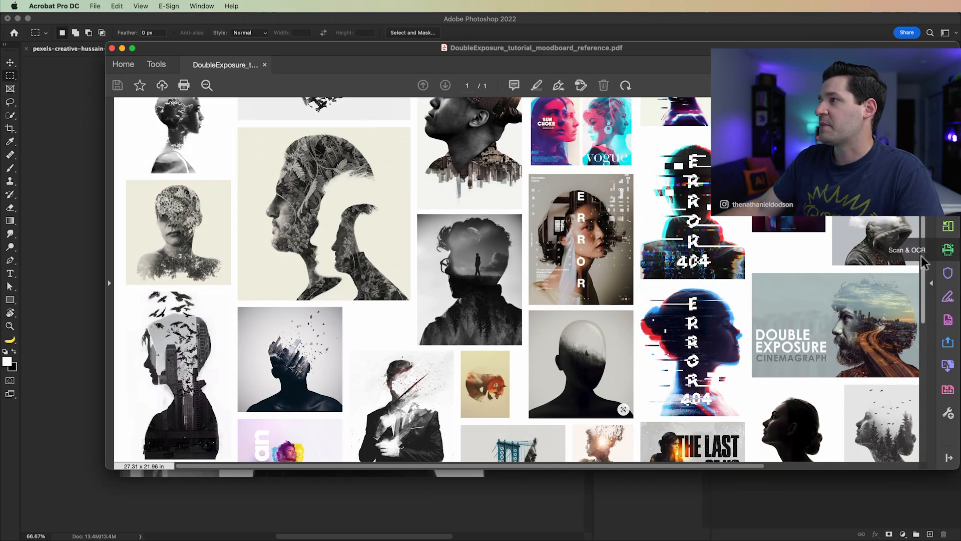
Step: Look over the moodboard again, comparing the top examples with the hat-and-skyline portrait, the glitch posters and the lower silhouettes
{"action": "scroll", "coordinate": [410, 432], "scroll_direction": "up", "scroll_amount": 5}
{"action": "scroll", "coordinate": [536, 464], "scroll_direction": "up", "scroll_amount": 3}
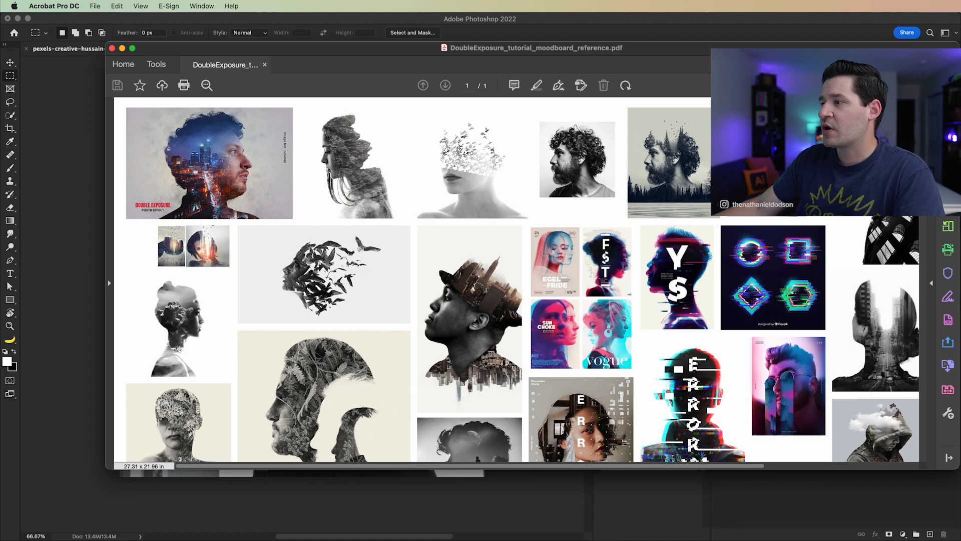
{"action": "scroll", "coordinate": [924, 239], "scroll_direction": "down", "scroll_amount": 5}
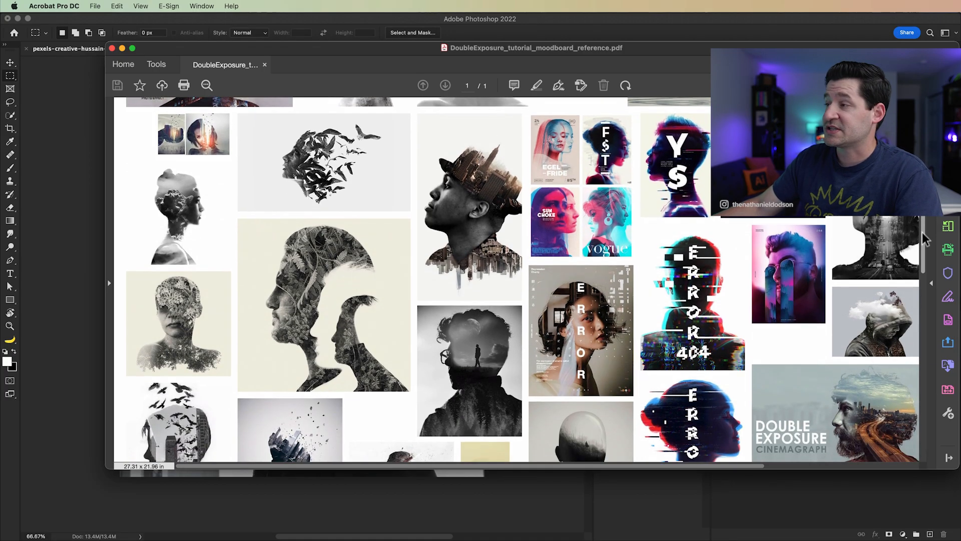
{"action": "scroll", "coordinate": [925, 239], "scroll_direction": "down", "scroll_amount": 7}
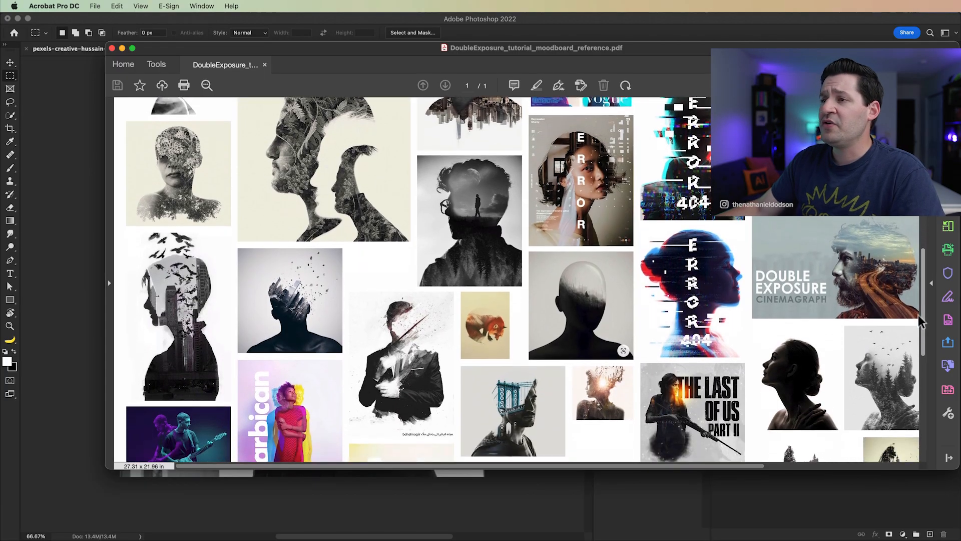
{"action": "scroll", "coordinate": [921, 320], "scroll_direction": "down", "scroll_amount": 2}
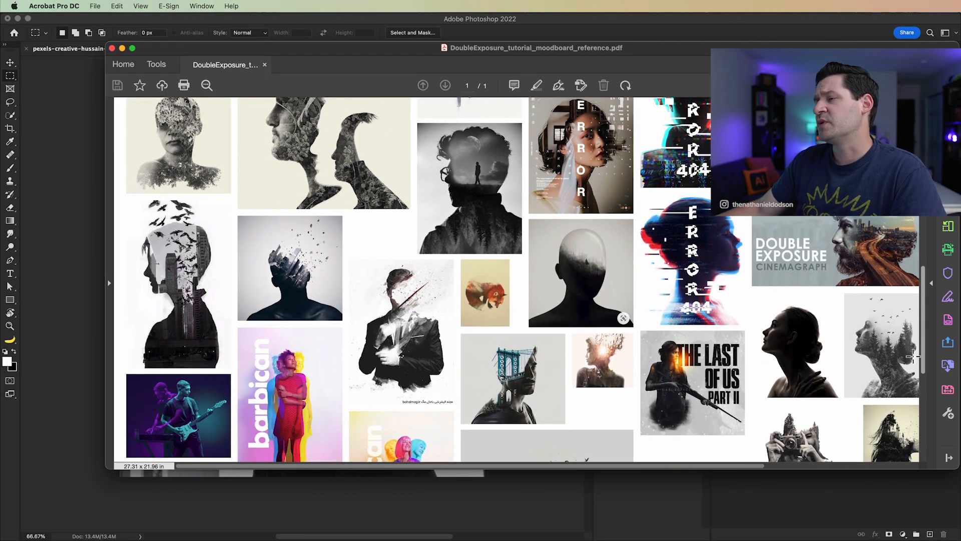
{"action": "left_click", "coordinate": [587, 266]}
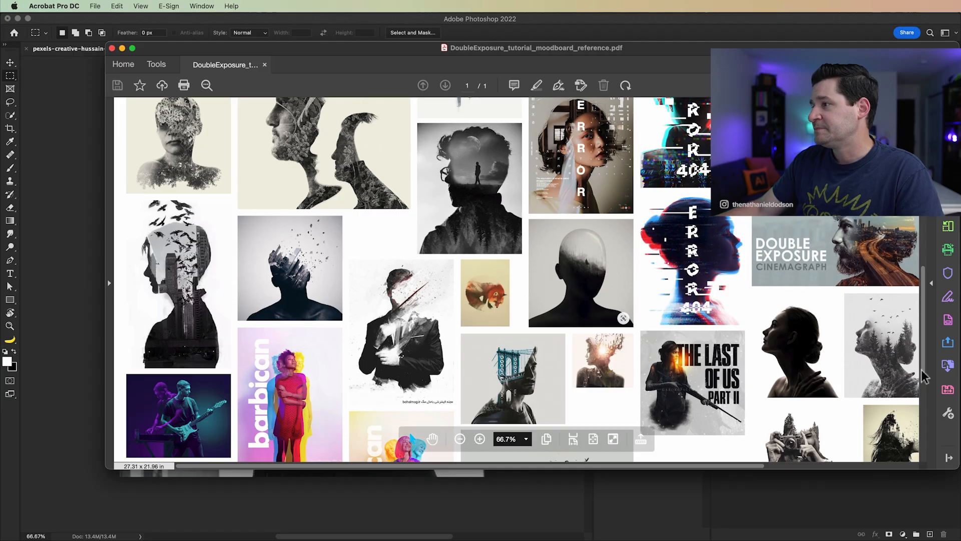
{"action": "left_click_drag", "start_coordinate": [923, 265], "coordinate": [923, 151]}
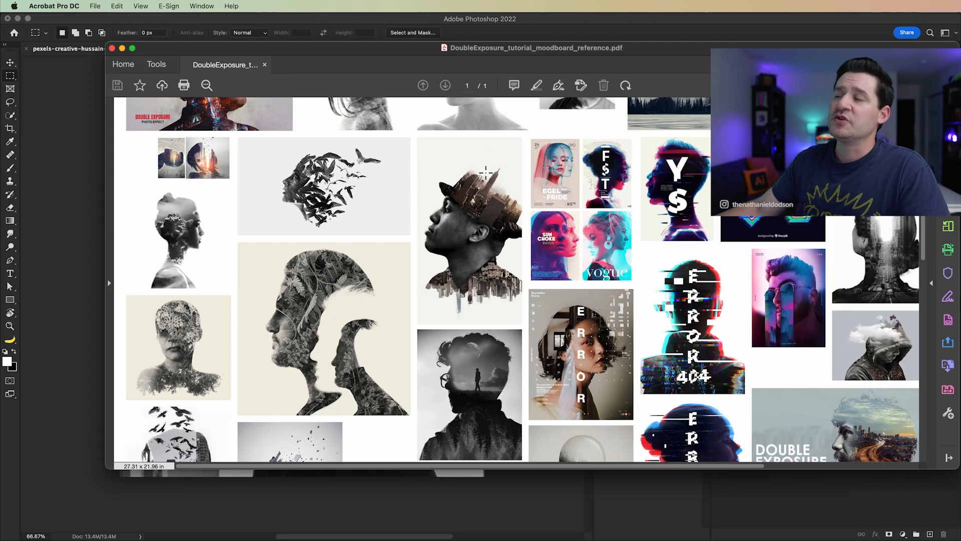
{"action": "mouse_move", "coordinate": [496, 173]}
{"action": "left_mouse_down"}
{"action": "mouse_move", "coordinate": [491, 164]}
{"action": "mouse_move", "coordinate": [514, 189]}
{"action": "mouse_move", "coordinate": [487, 174]}
{"action": "mouse_move", "coordinate": [505, 185]}
{"action": "left_mouse_up"}
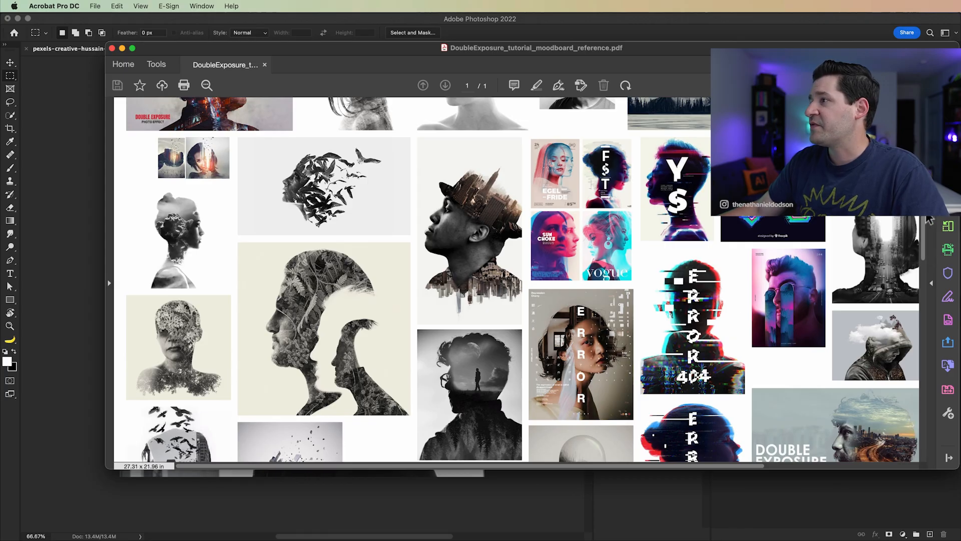
{"action": "scroll", "coordinate": [501, 301], "scroll_direction": "down", "scroll_amount": 10}
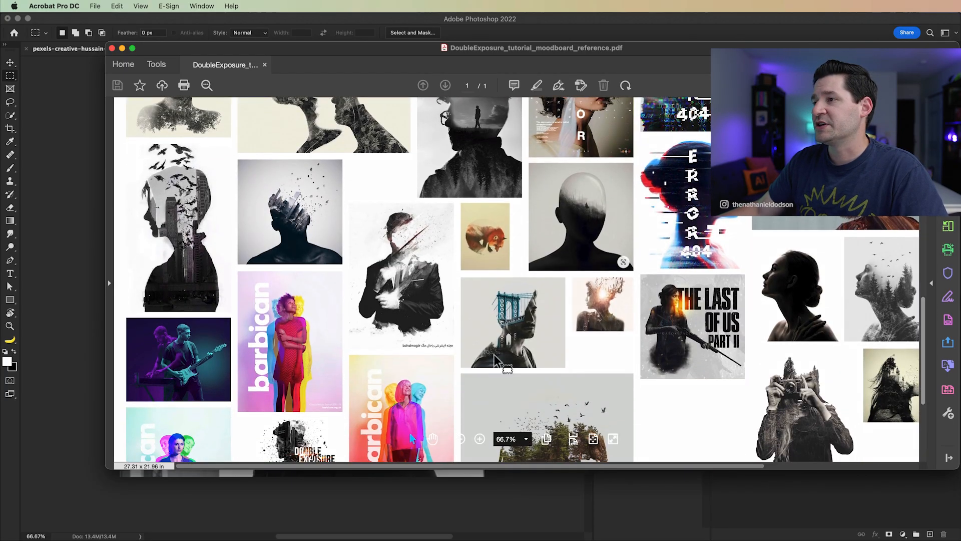
{"action": "mouse_move", "coordinate": [496, 305]}
{"action": "left_mouse_down"}
{"action": "mouse_move", "coordinate": [505, 332]}
{"action": "mouse_move", "coordinate": [509, 298]}
{"action": "mouse_move", "coordinate": [514, 317]}
{"action": "mouse_move", "coordinate": [501, 314]}
{"action": "mouse_move", "coordinate": [503, 303]}
{"action": "left_mouse_up"}
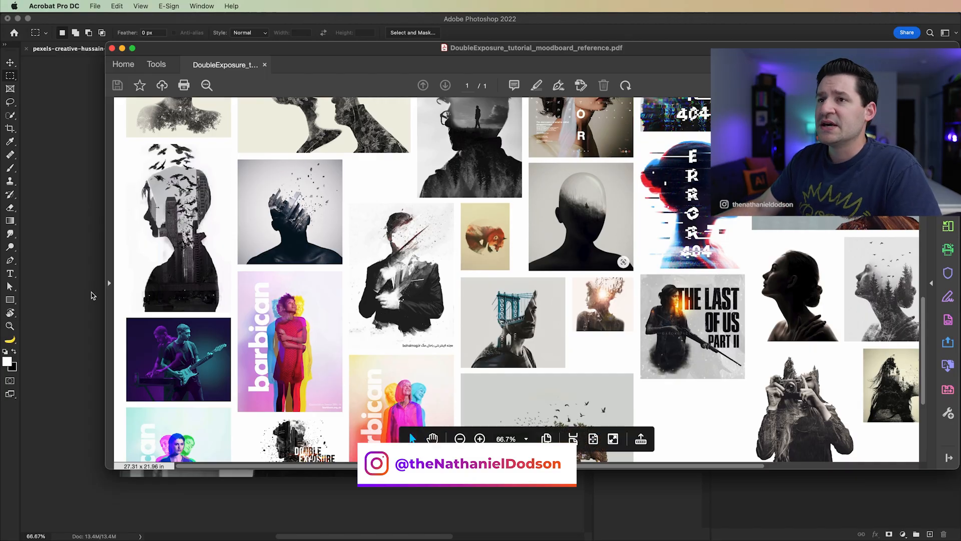
Step: Switch back to Photoshop and select the man's head and body with the Quick Selection tool
{"action": "left_click", "coordinate": [81, 217]}
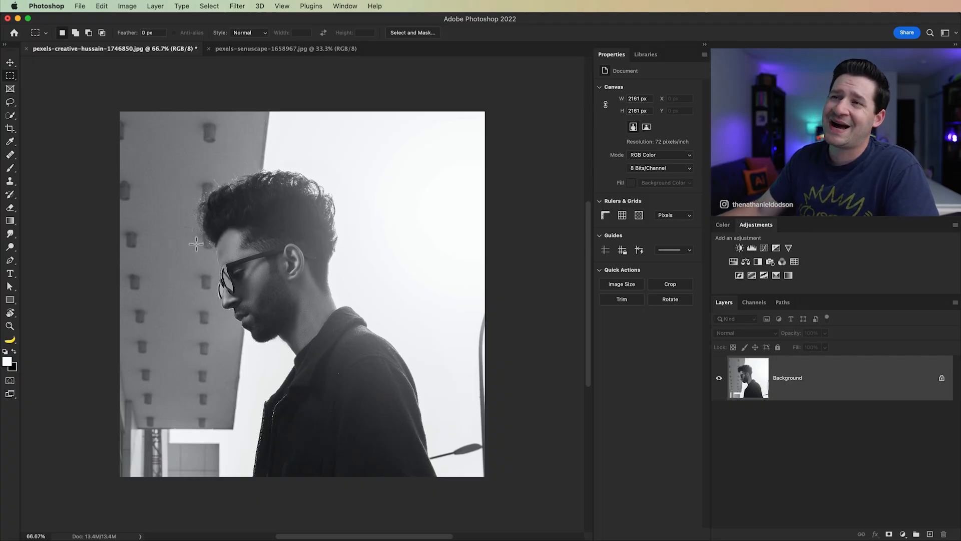
{"action": "scroll", "coordinate": [348, 338], "scroll_direction": "up", "scroll_amount": 5}
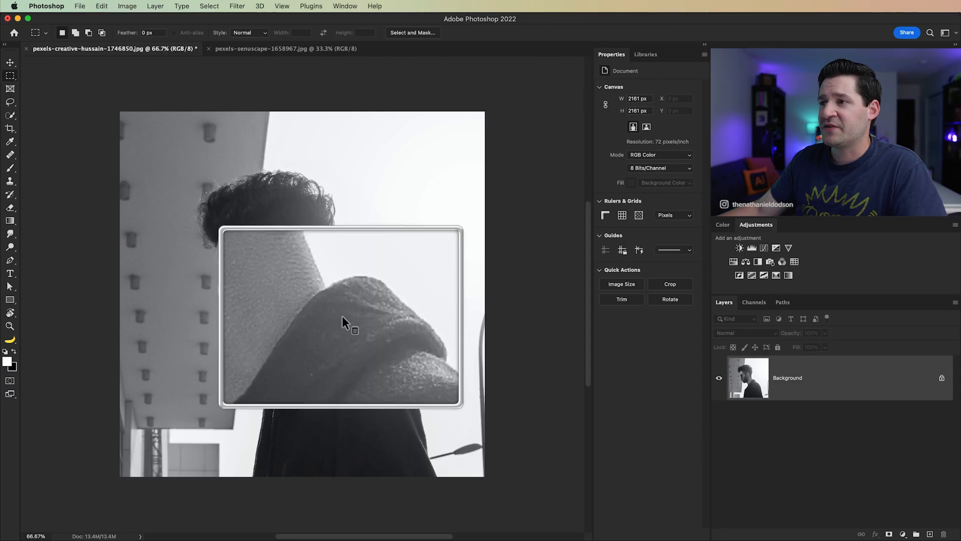
{"action": "scroll", "coordinate": [370, 338], "scroll_direction": "down", "scroll_amount": 5}
{"action": "scroll", "coordinate": [221, 261], "scroll_direction": "up", "scroll_amount": 5}
{"action": "scroll", "coordinate": [220, 259], "scroll_direction": "down", "scroll_amount": 5}
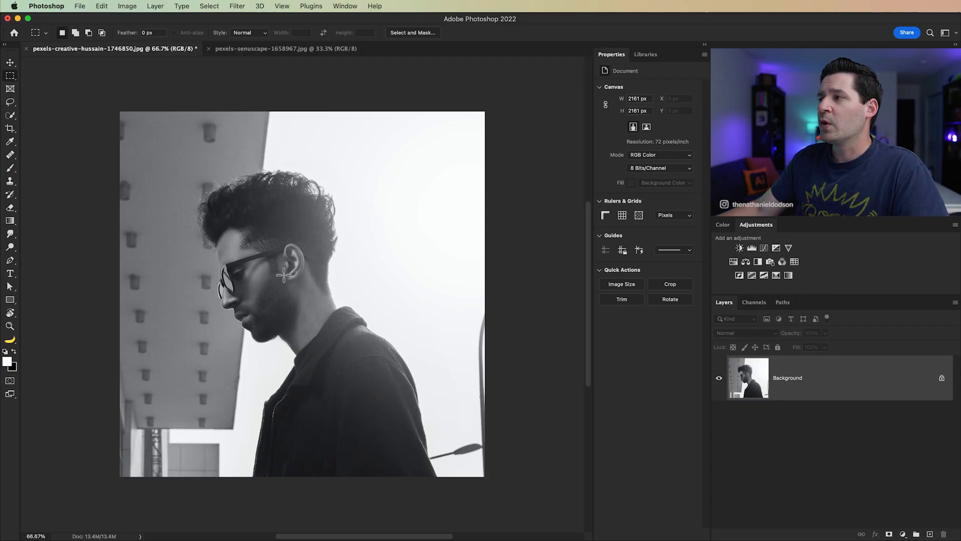
{"action": "key", "text": "w"}
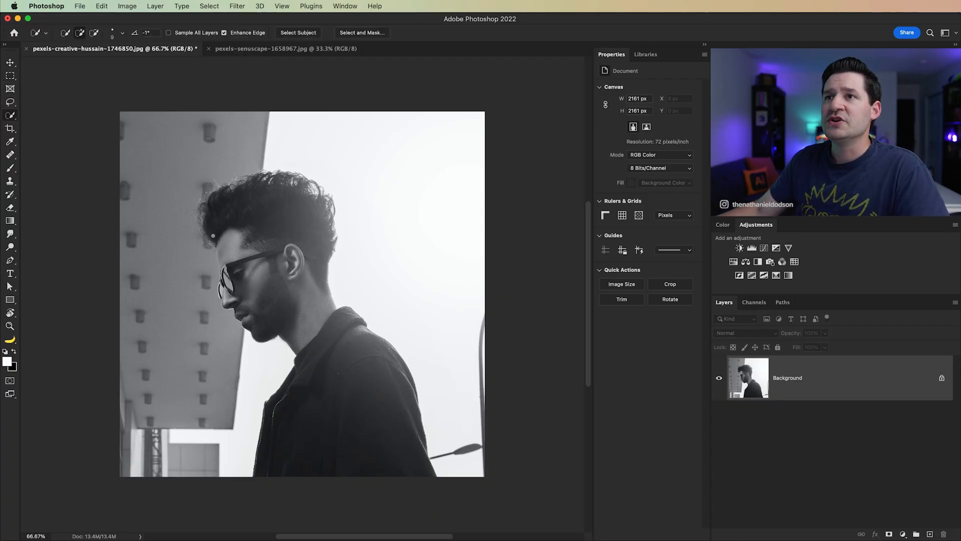
{"action": "left_click_drag", "start_coordinate": [239, 302], "coordinate": [269, 288]}
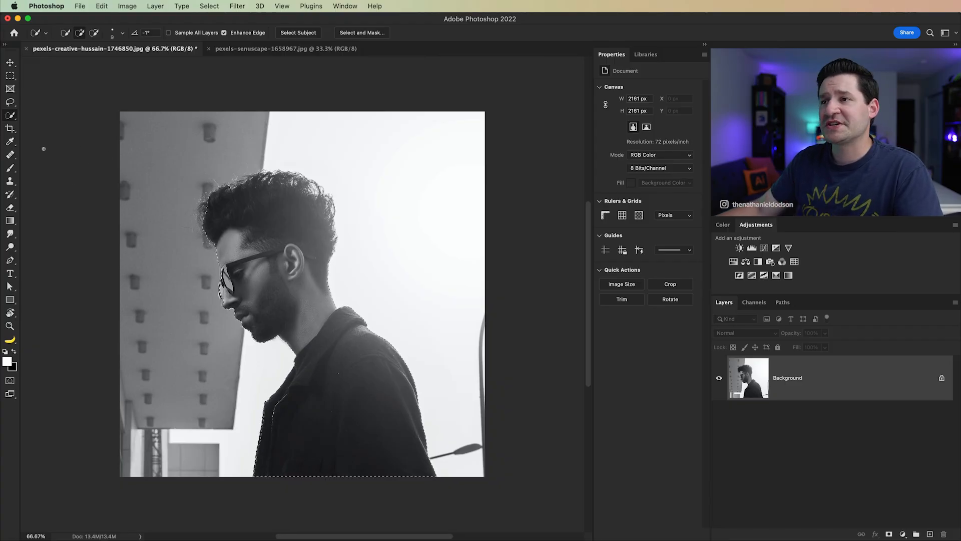
Step: Add the missed edge around the nose, glasses and brow to the selection with the Polygonal Lasso, using a 0.2 px feather
{"action": "left_click", "coordinate": [11, 102]}
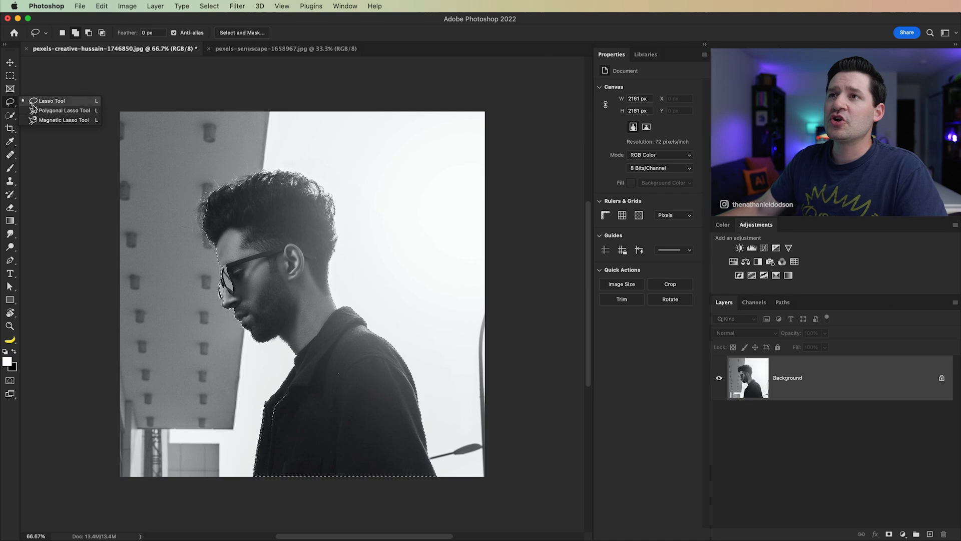
{"action": "left_click", "coordinate": [52, 112]}
{"action": "key", "text": "z"}
{"action": "left_click_drag", "start_coordinate": [229, 306], "coordinate": [299, 337]}
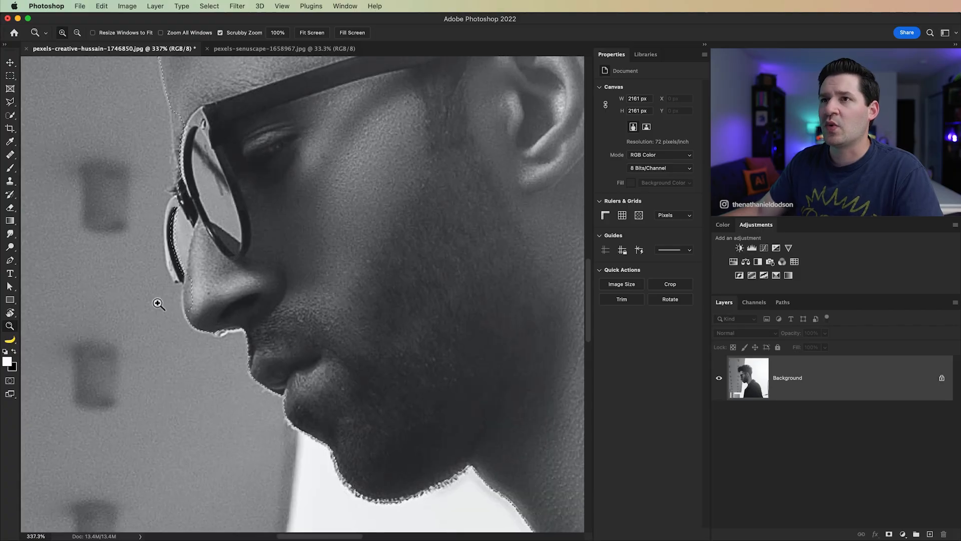
{"action": "left_click", "coordinate": [9, 105]}
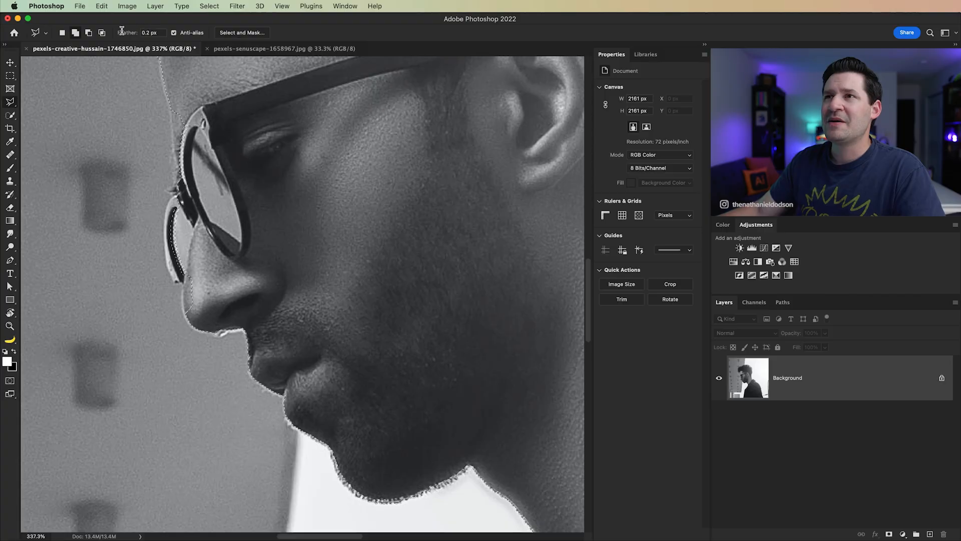
{"action": "left_click", "coordinate": [149, 33]}
{"action": "left_click", "coordinate": [252, 330]}
{"action": "left_click", "coordinate": [216, 334]}
{"action": "left_click", "coordinate": [187, 317]}
{"action": "left_click", "coordinate": [181, 283]}
{"action": "left_click", "coordinate": [167, 266]}
{"action": "left_click", "coordinate": [163, 218]}
{"action": "left_click", "coordinate": [171, 192]}
{"action": "left_click", "coordinate": [171, 135]}
{"action": "left_click", "coordinate": [164, 95]}
{"action": "left_click", "coordinate": [420, 169]}
{"action": "left_click", "coordinate": [441, 273]}
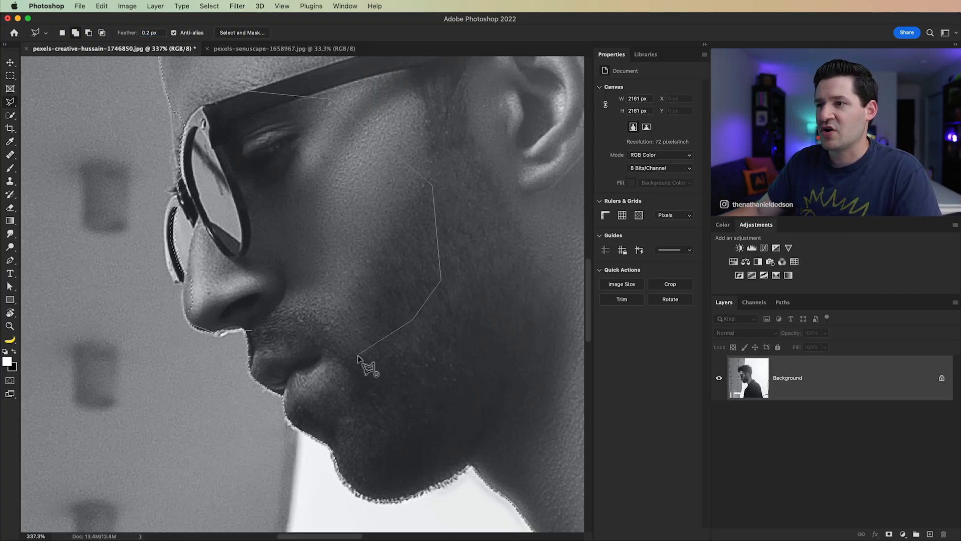
{"action": "left_click", "coordinate": [252, 330]}
Step: Inspect the selection edge around the head, the back of the neck and the jacket collar at high zoom
{"action": "left_click_drag", "start_coordinate": [198, 178], "coordinate": [295, 505]}
{"action": "left_click_drag", "start_coordinate": [351, 80], "coordinate": [263, 341]}
{"action": "left_click_drag", "start_coordinate": [565, 386], "coordinate": [261, 151]}
{"action": "left_click_drag", "start_coordinate": [415, 501], "coordinate": [354, 250]}
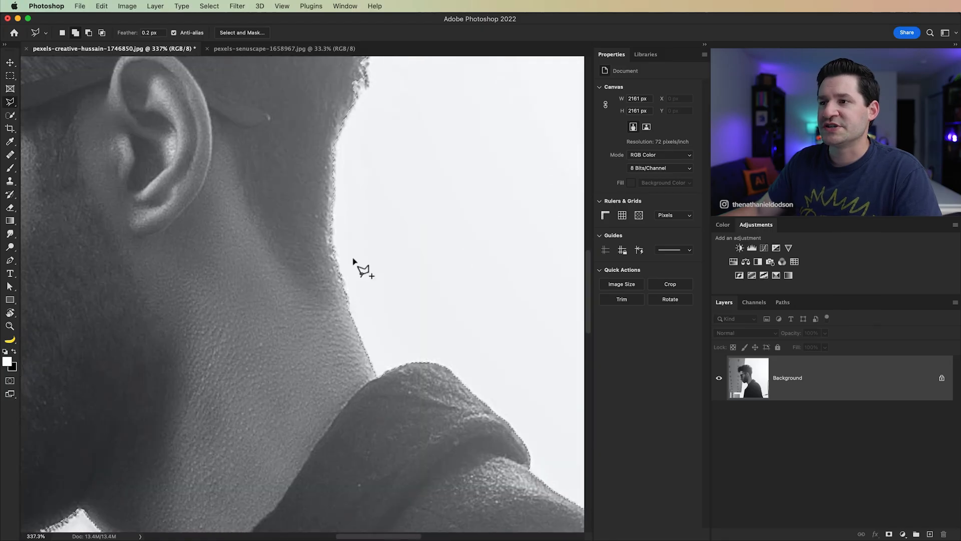
{"action": "key", "text": "super+minus"}
{"action": "key", "text": "super+minus"}
{"action": "key", "text": "super+minus"}
{"action": "key", "text": "super+minus"}
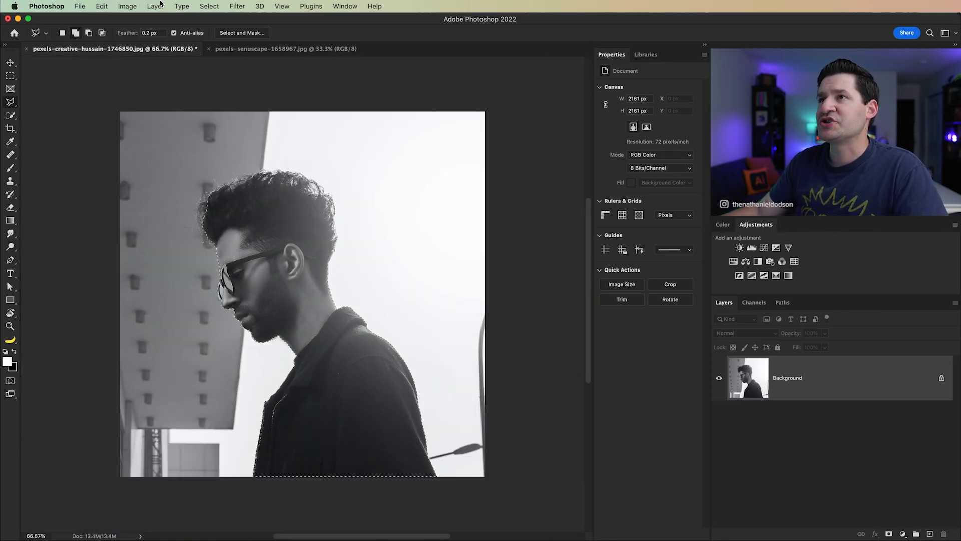
Step: Open the selection in Select and Mask and paint around the hair outline with the Refine Edge Brush at size 35
{"action": "left_click", "coordinate": [209, 6]}
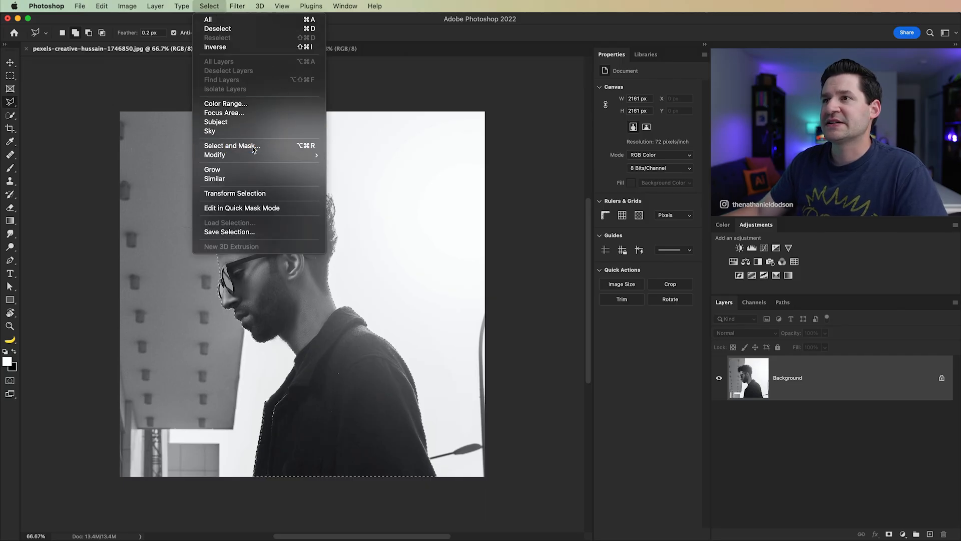
{"action": "left_click", "coordinate": [225, 146]}
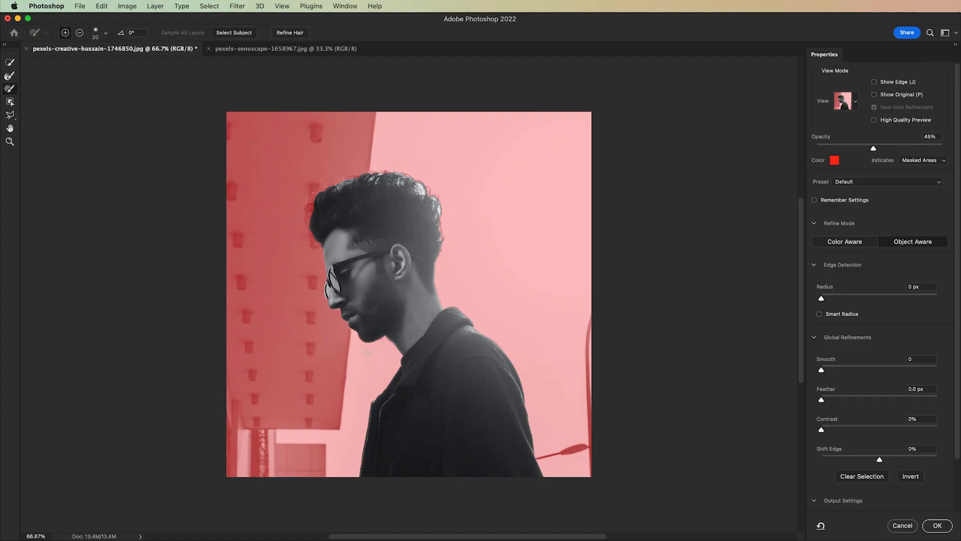
{"action": "key", "text": "z"}
{"action": "left_click", "coordinate": [350, 203]}
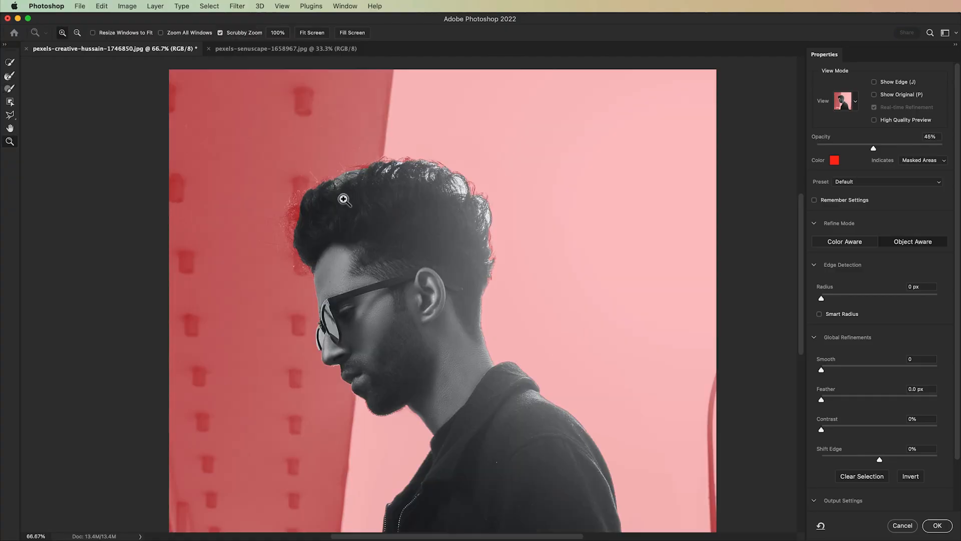
{"action": "left_click", "coordinate": [421, 220]}
{"action": "left_click_drag", "start_coordinate": [464, 237], "coordinate": [441, 251]}
{"action": "left_click_drag", "start_coordinate": [578, 170], "coordinate": [577, 166]}
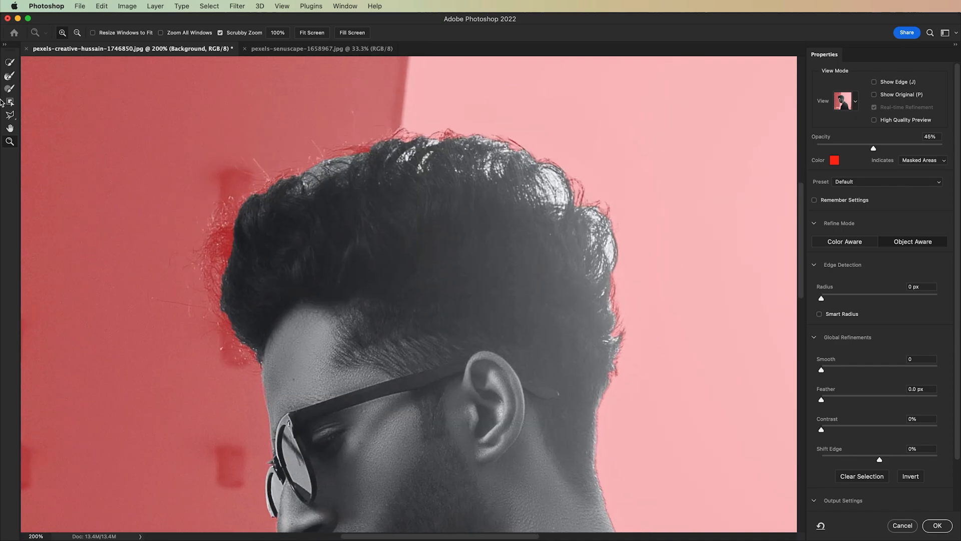
{"action": "left_click", "coordinate": [10, 78]}
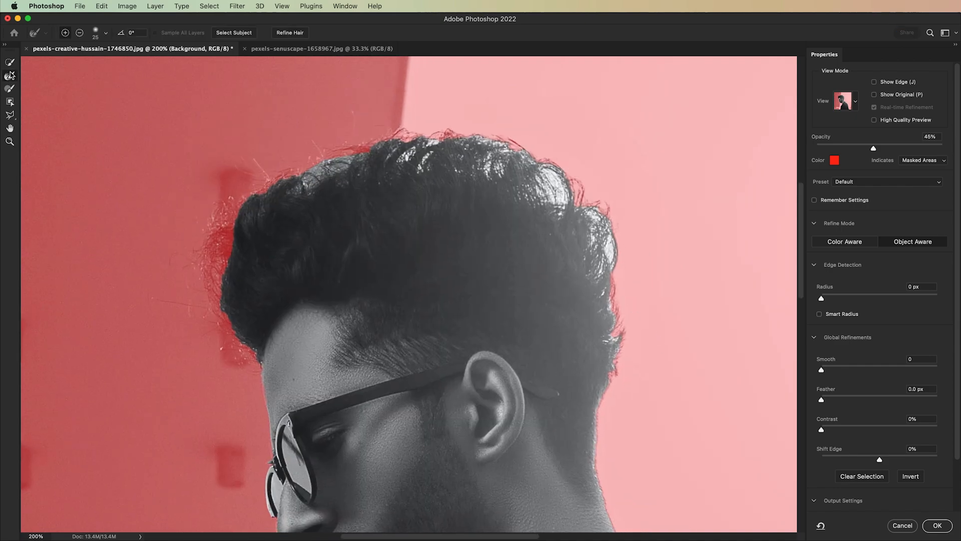
{"action": "key", "text": "bracketright"}
{"action": "mouse_move", "coordinate": [255, 351]}
{"action": "left_mouse_down"}
{"action": "mouse_move", "coordinate": [260, 370]}
{"action": "mouse_move", "coordinate": [245, 373]}
{"action": "mouse_move", "coordinate": [247, 340]}
{"action": "mouse_move", "coordinate": [235, 326]}
{"action": "left_mouse_up"}
{"action": "mouse_move", "coordinate": [213, 277]}
{"action": "left_mouse_down"}
{"action": "mouse_move", "coordinate": [226, 282]}
{"action": "mouse_move", "coordinate": [226, 252]}
{"action": "mouse_move", "coordinate": [266, 185]}
{"action": "mouse_move", "coordinate": [313, 172]}
{"action": "mouse_move", "coordinate": [336, 190]}
{"action": "mouse_move", "coordinate": [430, 135]}
{"action": "mouse_move", "coordinate": [496, 132]}
{"action": "mouse_move", "coordinate": [535, 160]}
{"action": "mouse_move", "coordinate": [538, 182]}
{"action": "mouse_move", "coordinate": [599, 209]}
{"action": "mouse_move", "coordinate": [626, 365]}
{"action": "mouse_move", "coordinate": [615, 425]}
{"action": "left_mouse_up"}
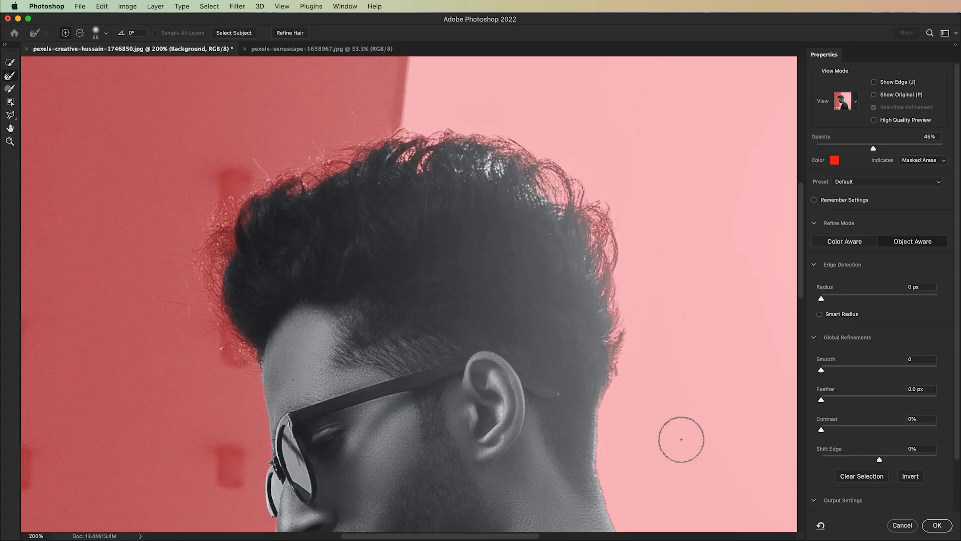
Step: Output the refined selection of the man as a New Layer with Layer Mask
{"action": "scroll", "coordinate": [681, 439], "scroll_direction": "down", "scroll_amount": 3}
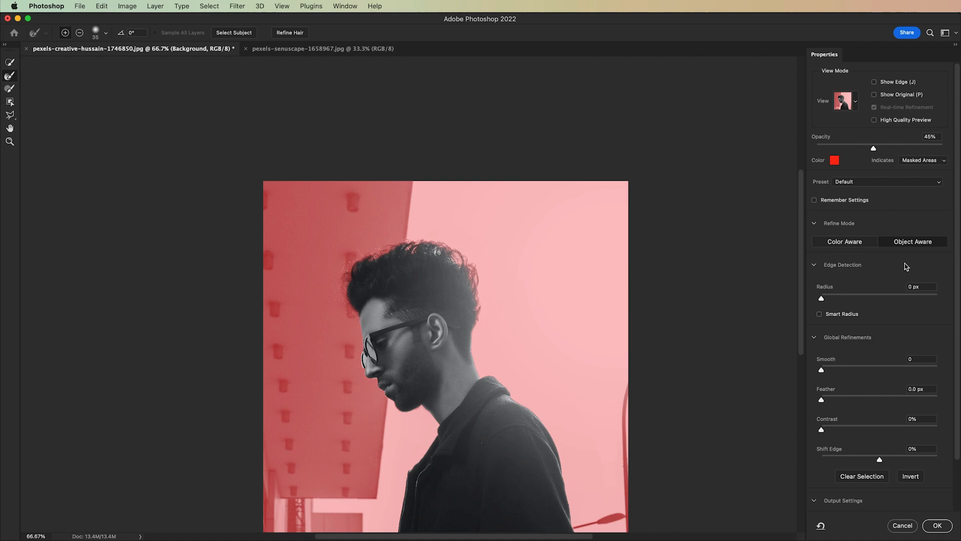
{"action": "scroll", "coordinate": [901, 249], "scroll_direction": "down", "scroll_amount": 3}
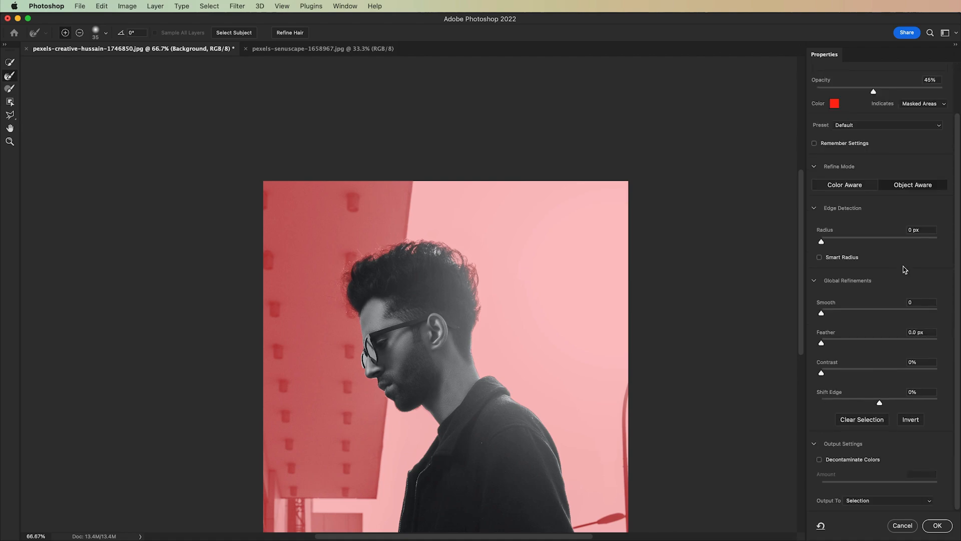
{"action": "left_click", "coordinate": [870, 502]}
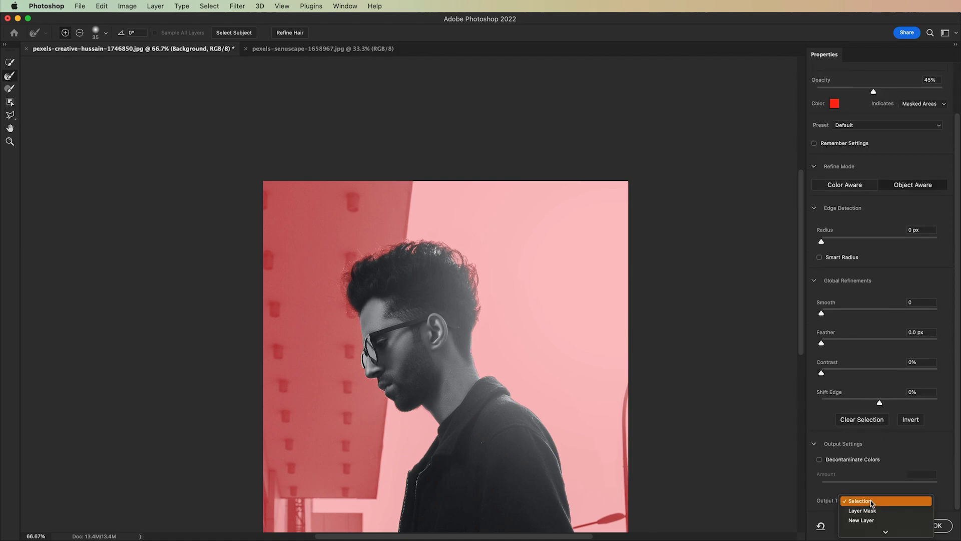
{"action": "scroll", "coordinate": [873, 504], "scroll_direction": "down", "scroll_amount": 2}
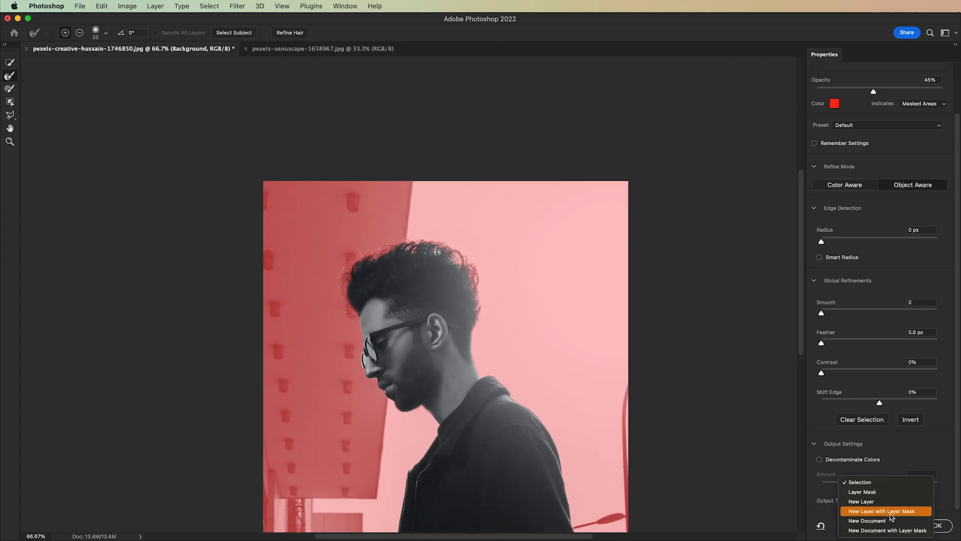
{"action": "left_click", "coordinate": [877, 512]}
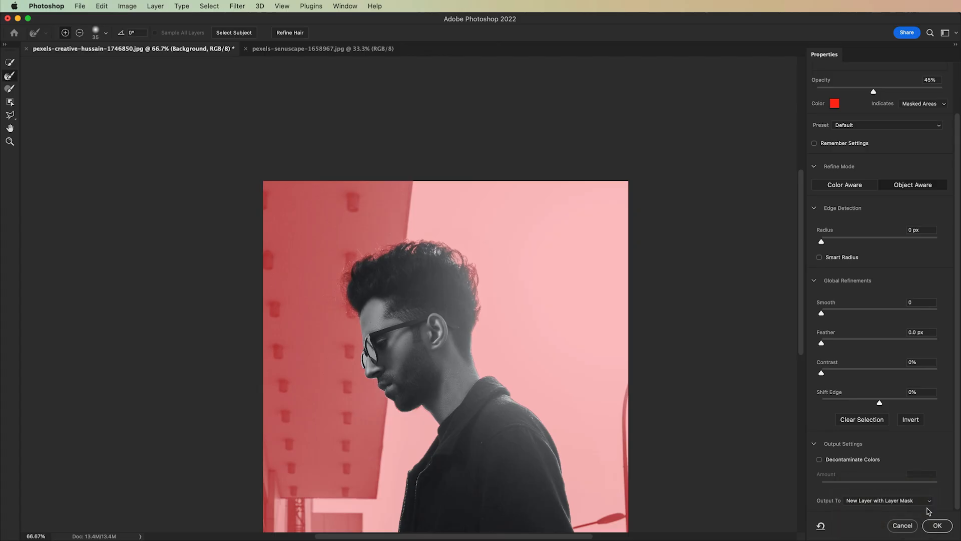
{"action": "left_click", "coordinate": [937, 526]}
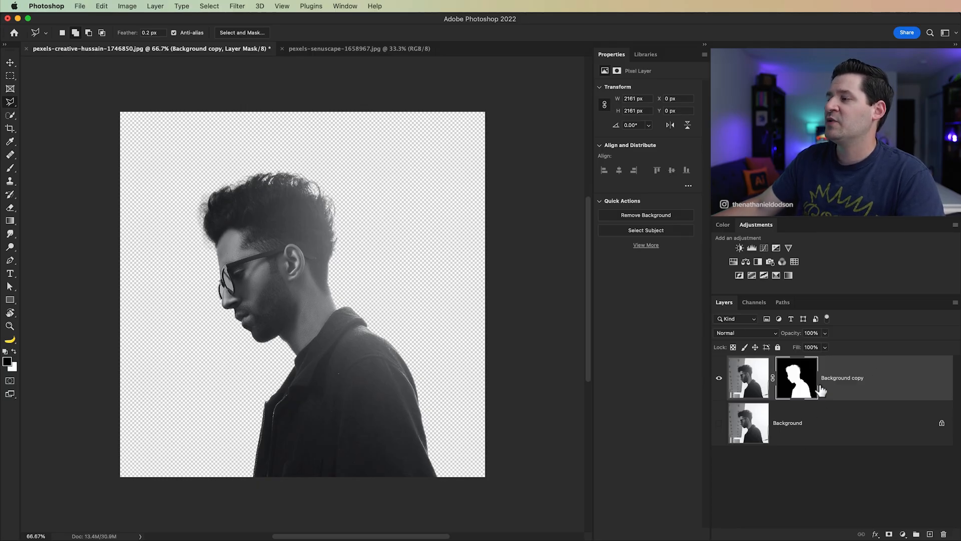
Step: Rename the masked cutout layer to ZERO
{"action": "double_click", "coordinate": [846, 383]}
{"action": "type", "text": "ZERO"}
{"action": "key", "text": "Return"}
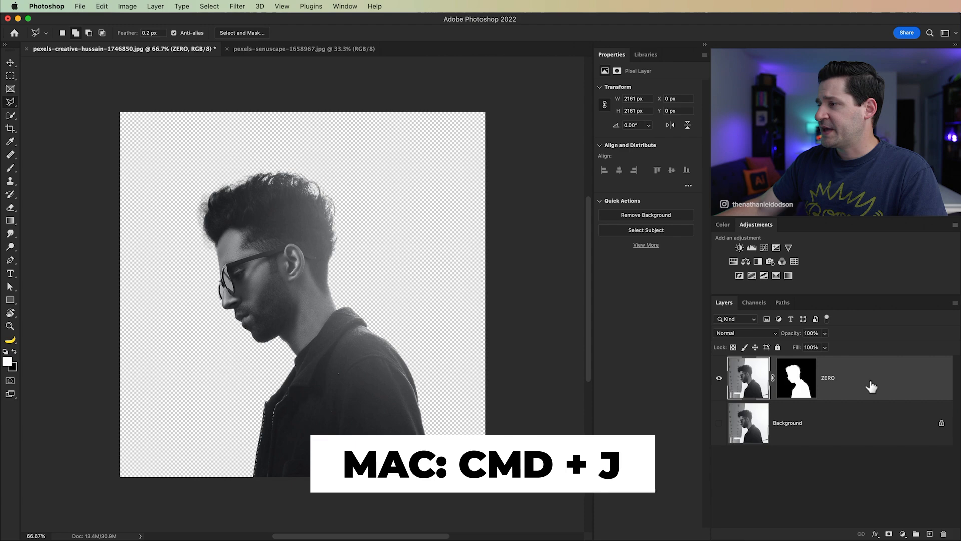
Step: Duplicate the ZERO layer and convert the duplicate to a smart object
{"action": "key", "text": "super+j"}
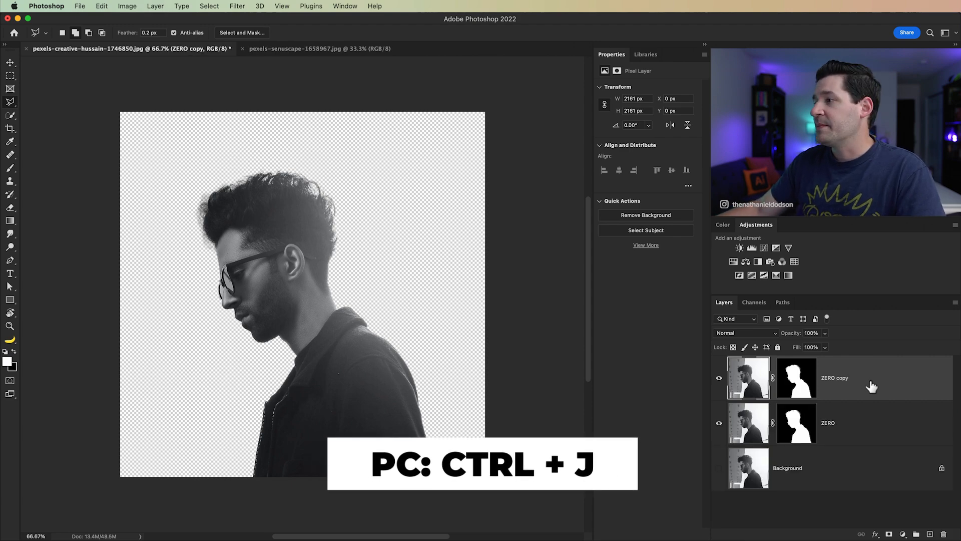
{"action": "right_click", "coordinate": [880, 382]}
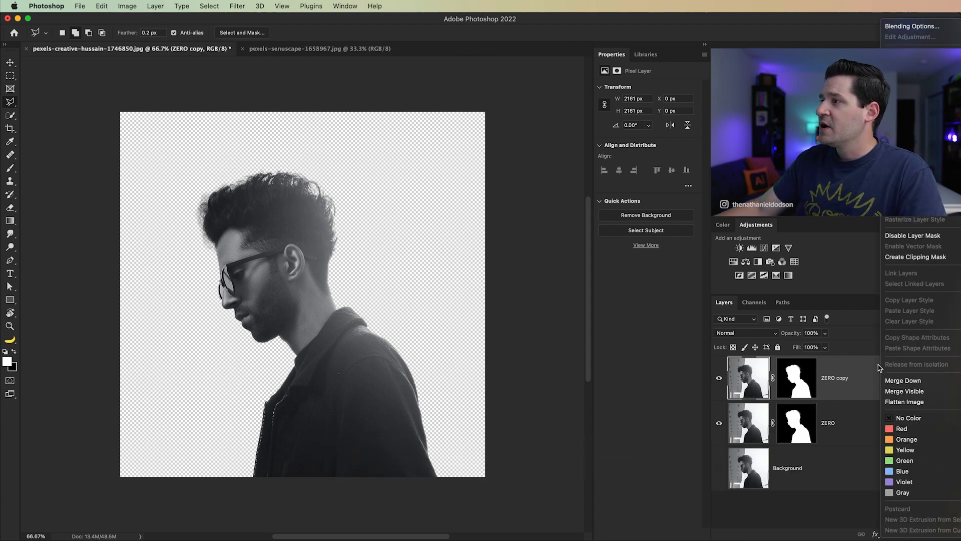
{"action": "left_click", "coordinate": [872, 384]}
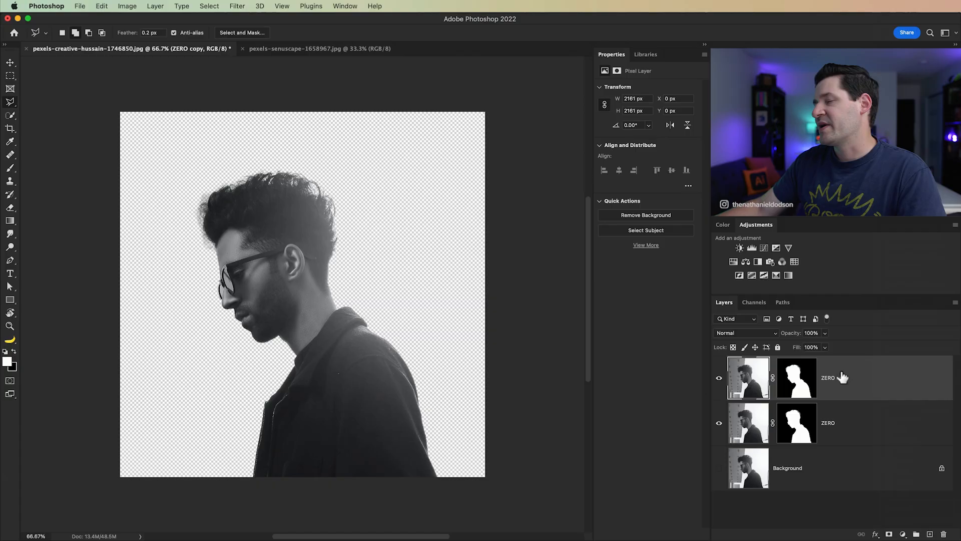
{"action": "left_click", "coordinate": [134, 8]}
{"action": "mouse_move", "coordinate": [156, 6]}
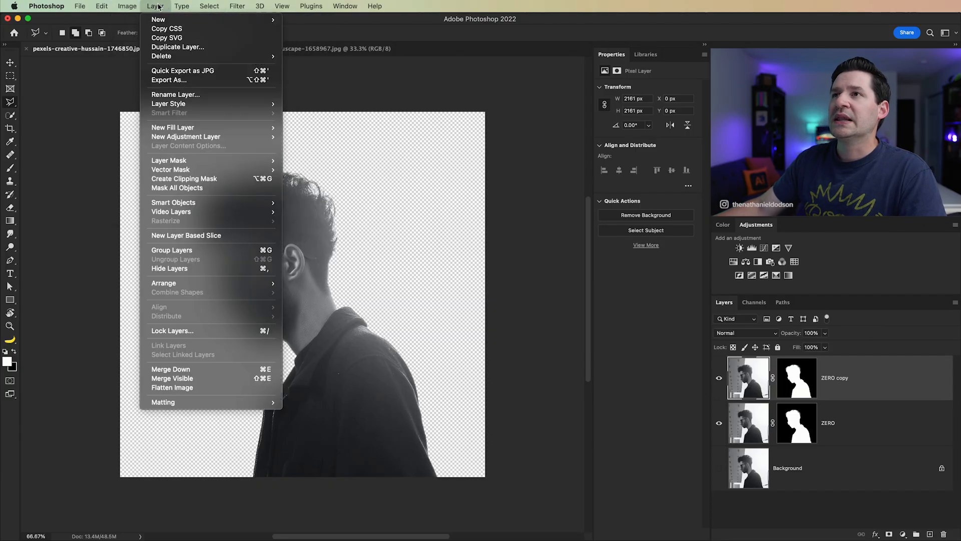
{"action": "mouse_move", "coordinate": [195, 206]}
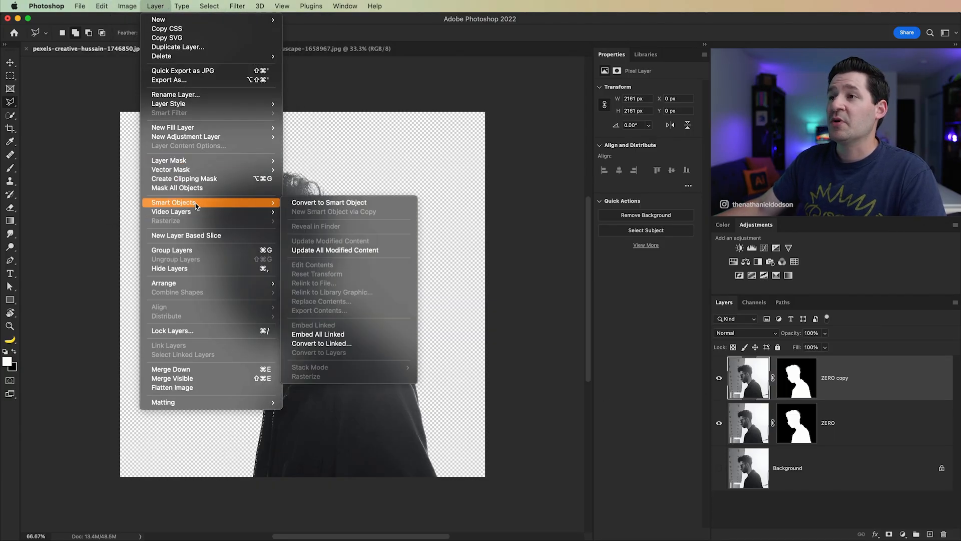
{"action": "left_click", "coordinate": [300, 203]}
Step: Rename the new smart object layer to Subject
{"action": "double_click", "coordinate": [790, 381]}
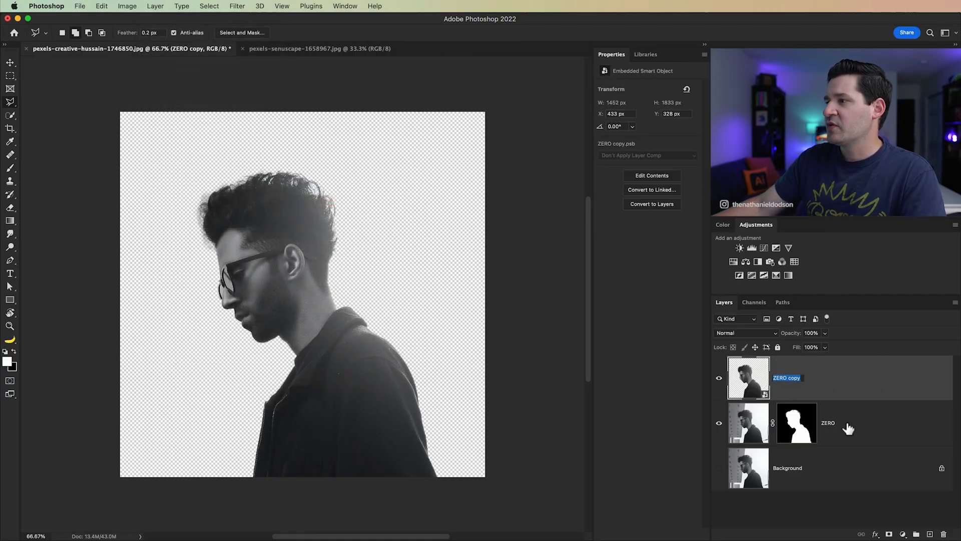
{"action": "type", "text": "Subject"}
{"action": "key", "text": "Return"}
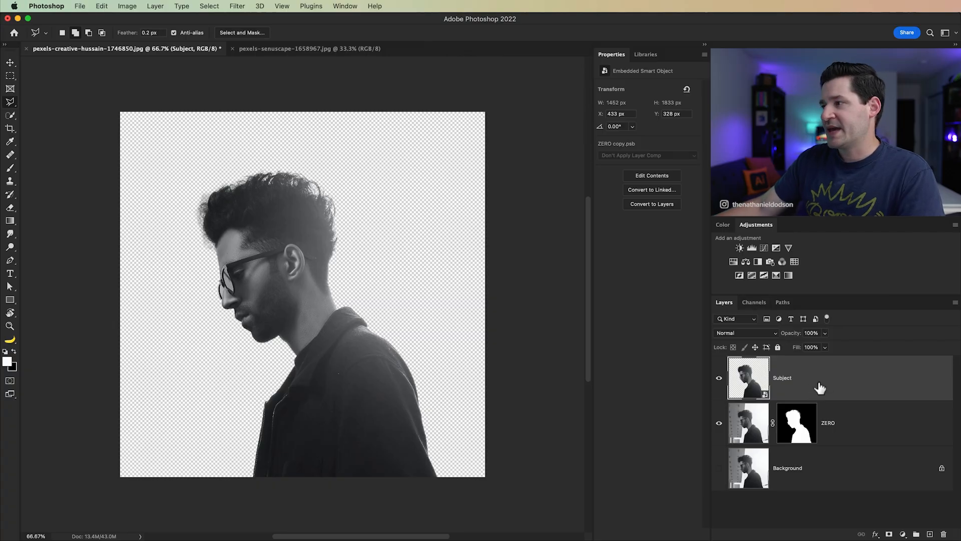
Step: Duplicate the Subject layer and name the duplicate Lighten
{"action": "key", "text": "super+j"}
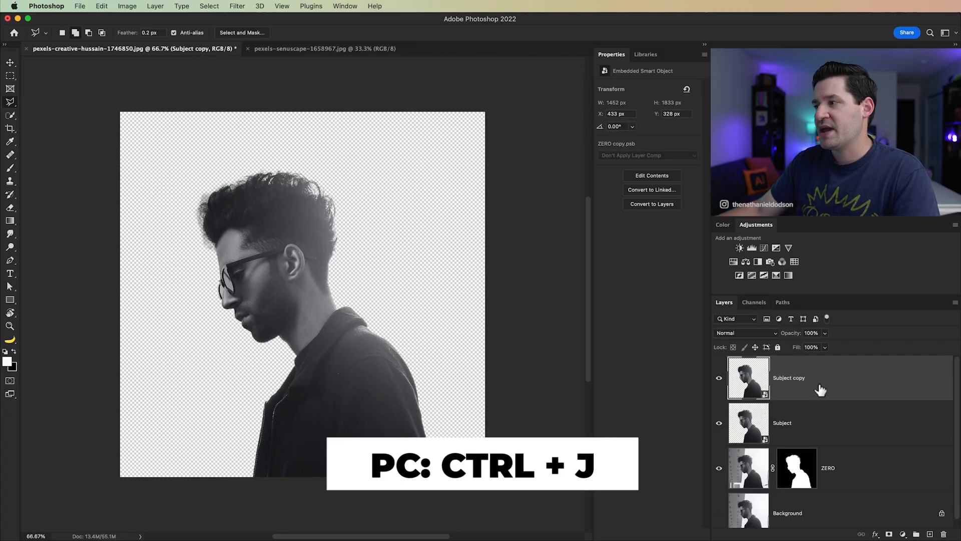
{"action": "double_click", "coordinate": [797, 381]}
{"action": "type", "text": "Lighten"}
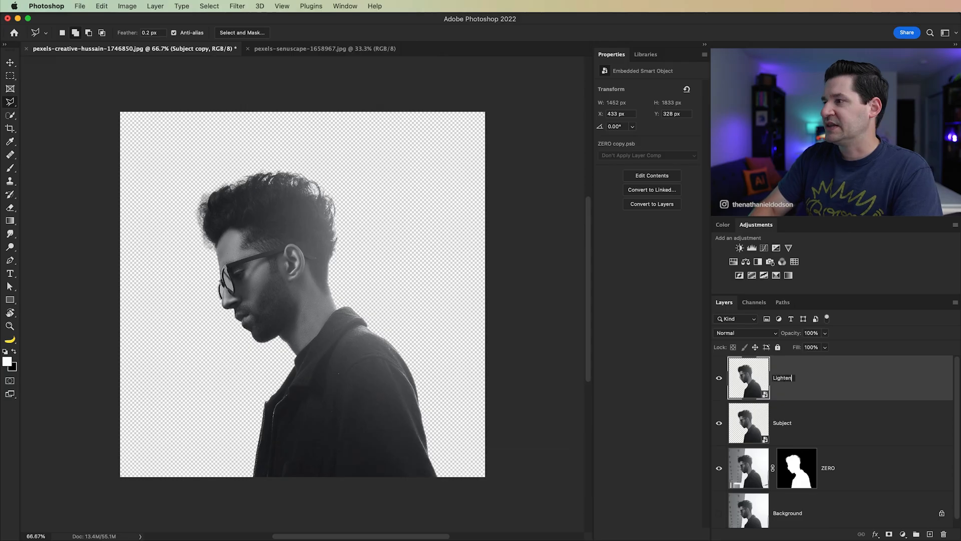
{"action": "key", "text": "Return"}
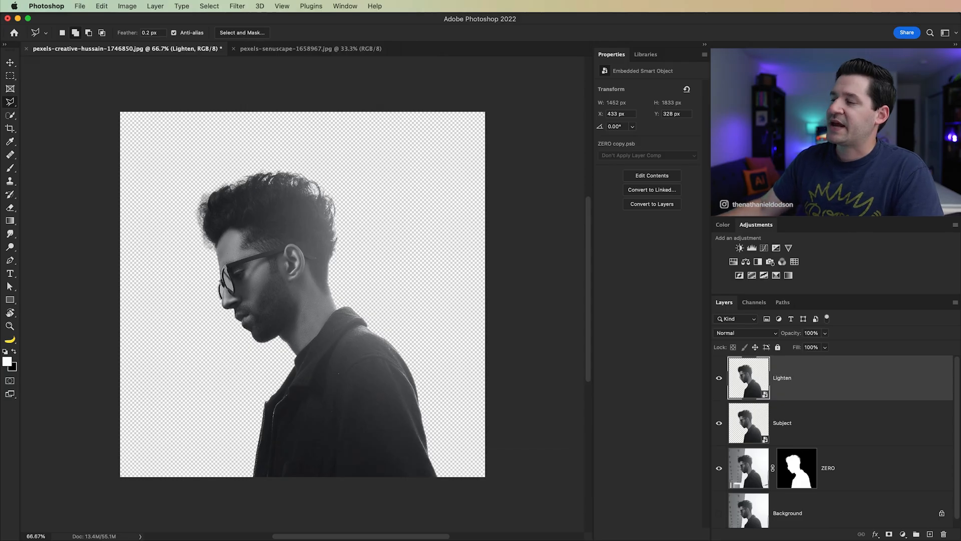
Step: Copy the entire train landscape photo and paste it into the portrait document directly above the Subject layer
{"action": "left_click", "coordinate": [811, 425]}
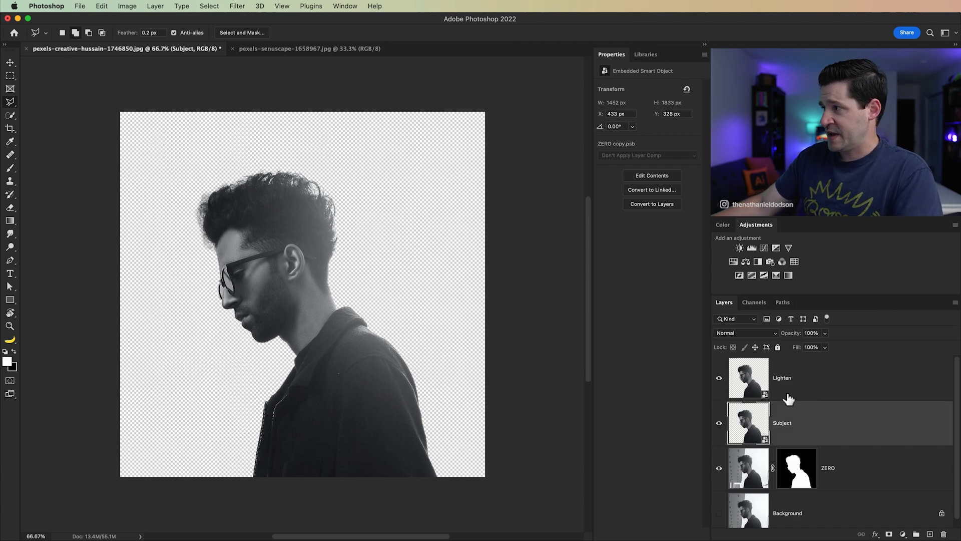
{"action": "left_click", "coordinate": [305, 49]}
{"action": "key", "text": "v"}
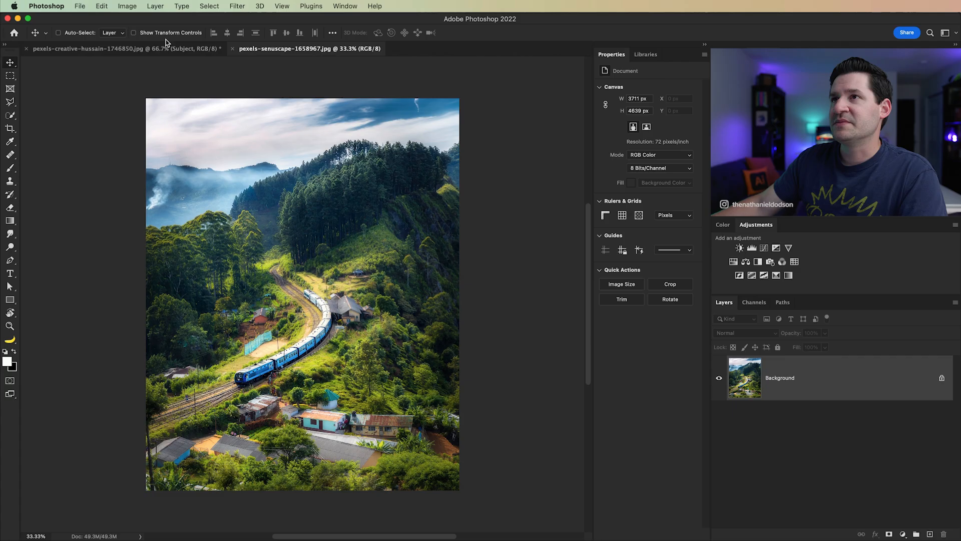
{"action": "left_click", "coordinate": [209, 6]}
{"action": "left_click", "coordinate": [210, 17]}
{"action": "left_click", "coordinate": [102, 6]}
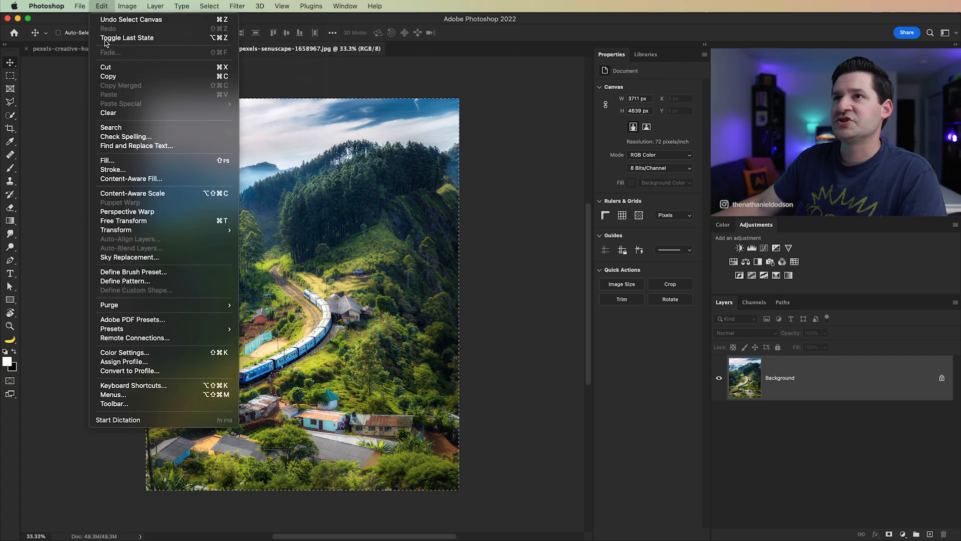
{"action": "left_click", "coordinate": [114, 73]}
{"action": "left_click", "coordinate": [92, 48]}
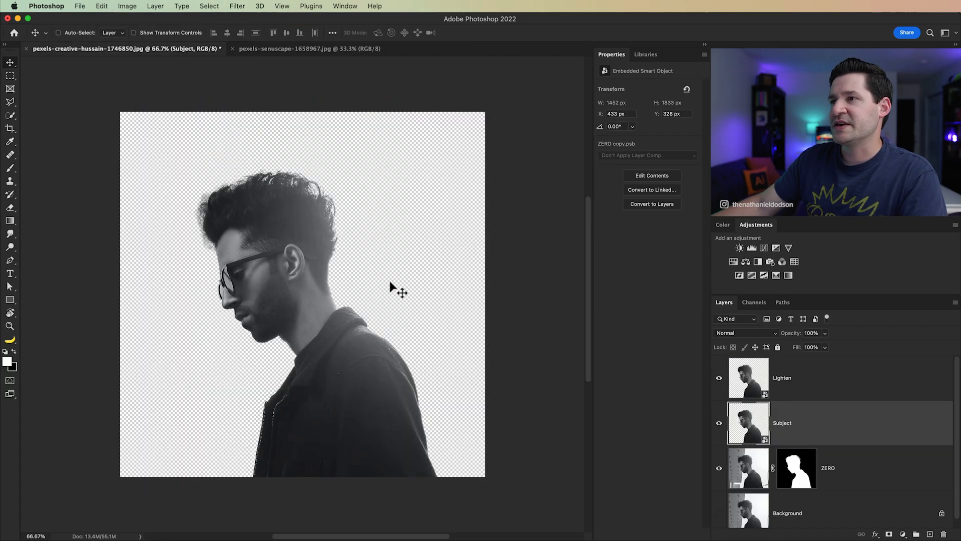
{"action": "left_click", "coordinate": [111, 7]}
{"action": "left_click", "coordinate": [138, 95]}
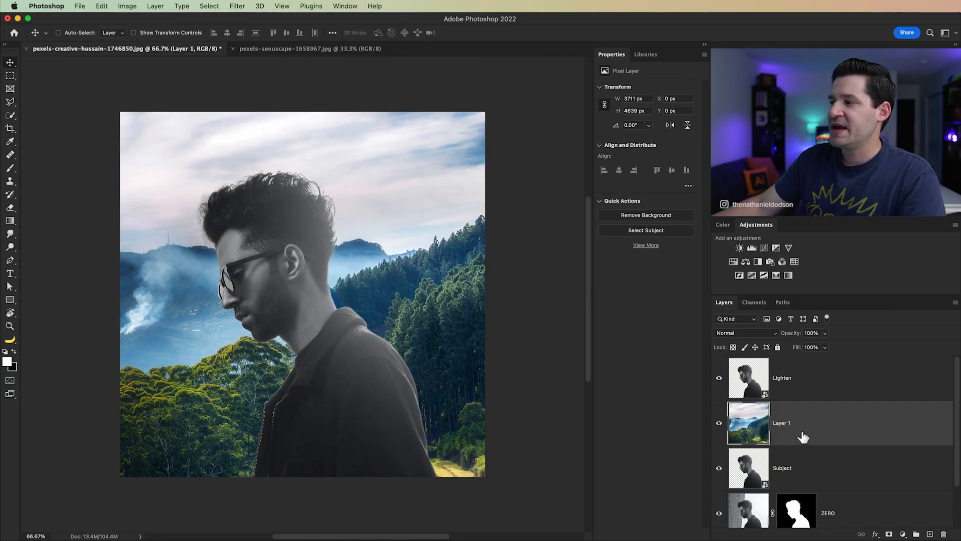
Step: Rename the pasted landscape layer to Train and convert it to a smart object
{"action": "double_click", "coordinate": [782, 427]}
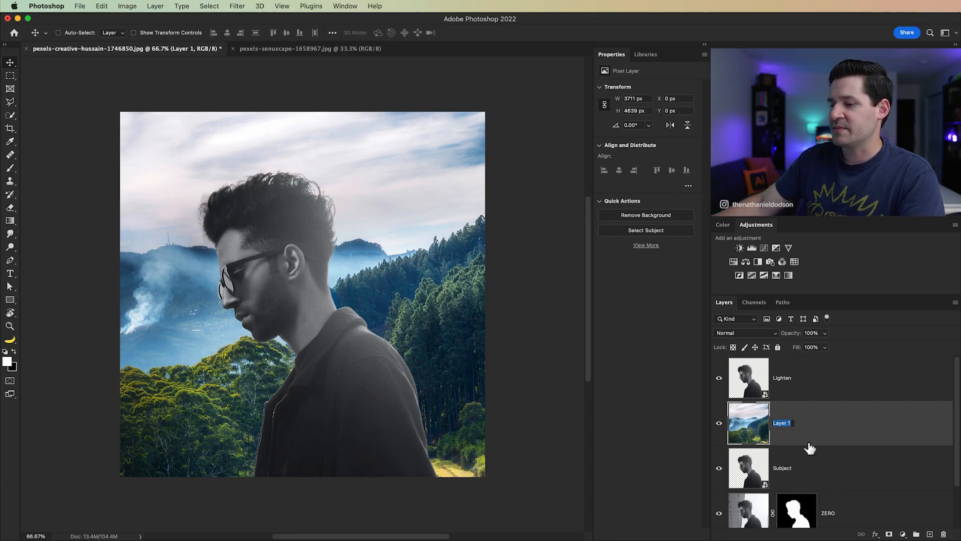
{"action": "type", "text": "Train"}
{"action": "key", "text": "Return"}
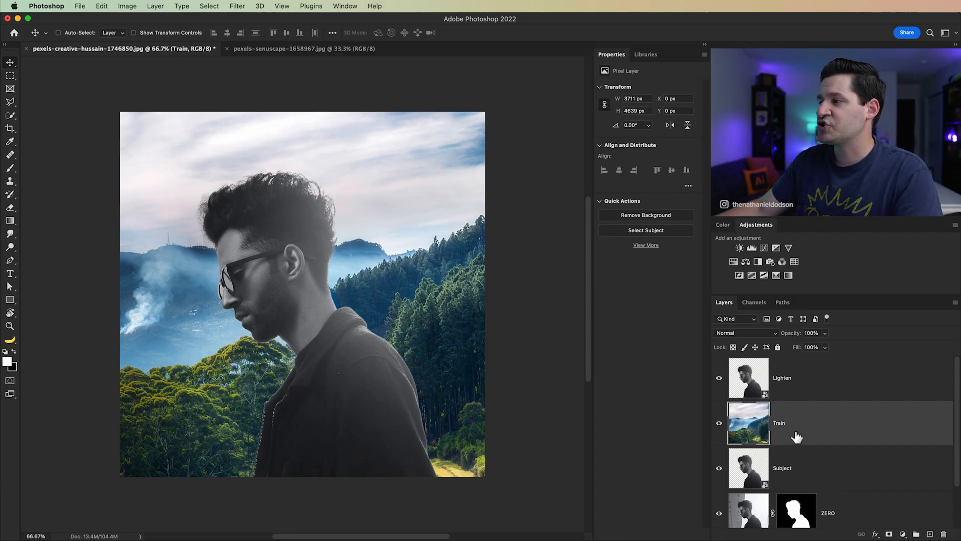
{"action": "left_click", "coordinate": [168, 6]}
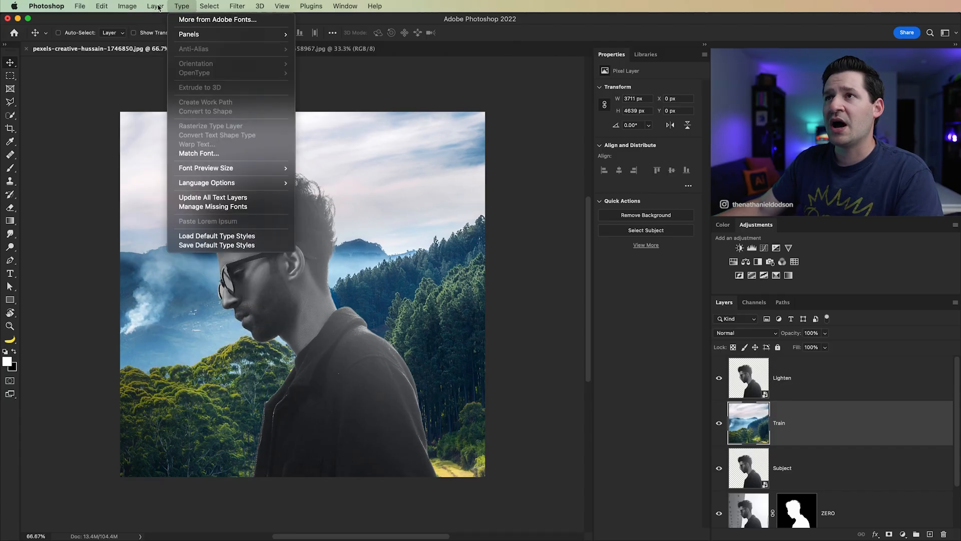
{"action": "mouse_move", "coordinate": [227, 202]}
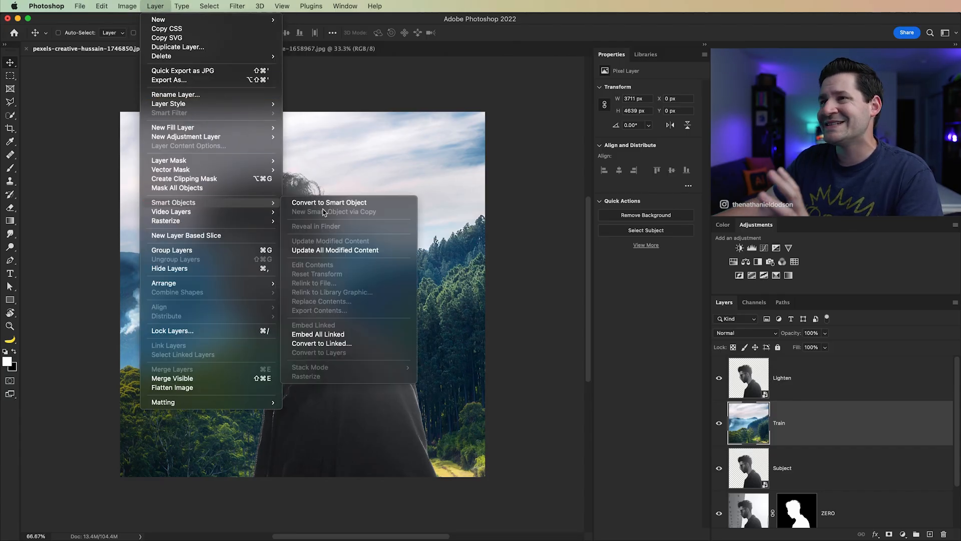
{"action": "left_click", "coordinate": [329, 203]}
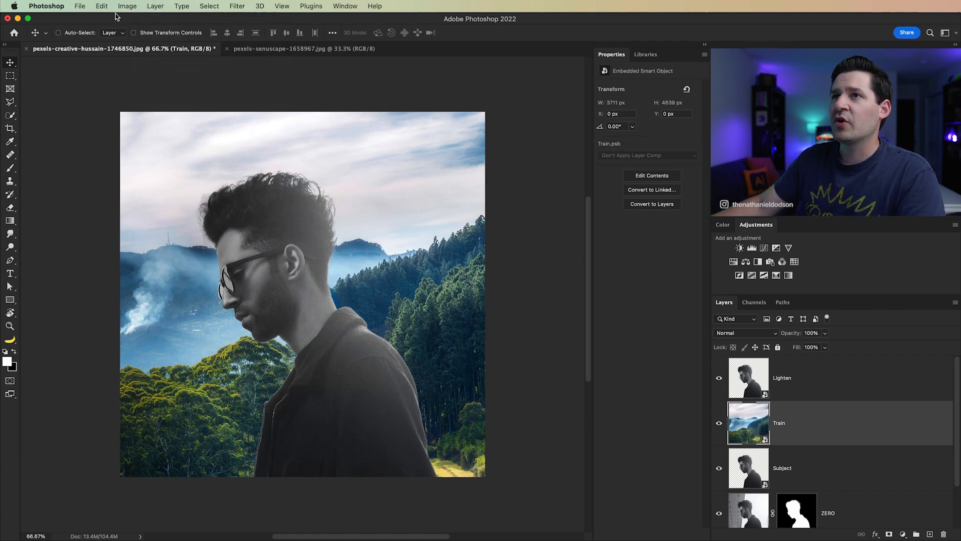
Step: Scale the Train layer down to about 36.7% and place it behind the man's head and torso, at about X 433 px, Y 159 px
{"action": "left_click", "coordinate": [102, 6]}
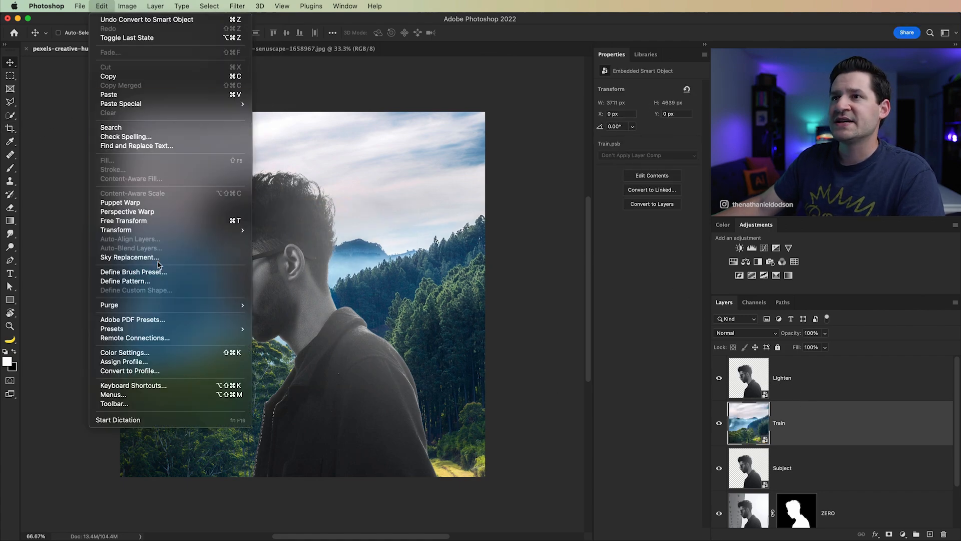
{"action": "left_click", "coordinate": [159, 220]}
{"action": "key", "text": "super+minus"}
{"action": "key", "text": "super+minus"}
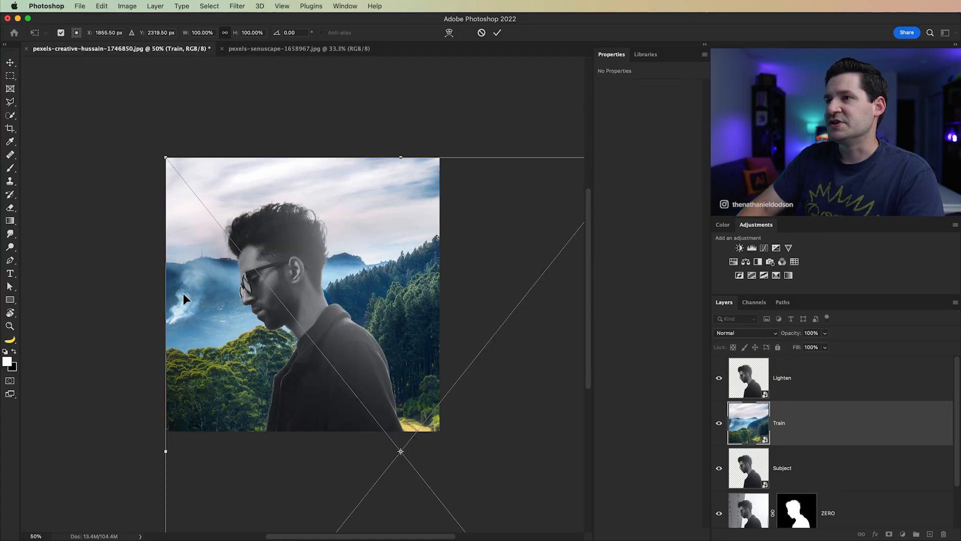
{"action": "key", "text": "super+minus"}
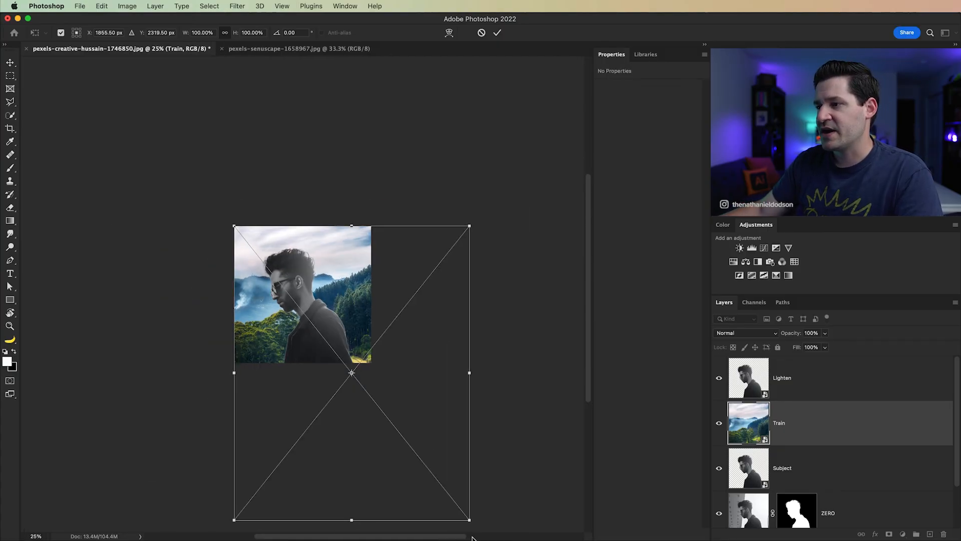
{"action": "left_click_drag", "start_coordinate": [372, 376], "coordinate": [330, 328]}
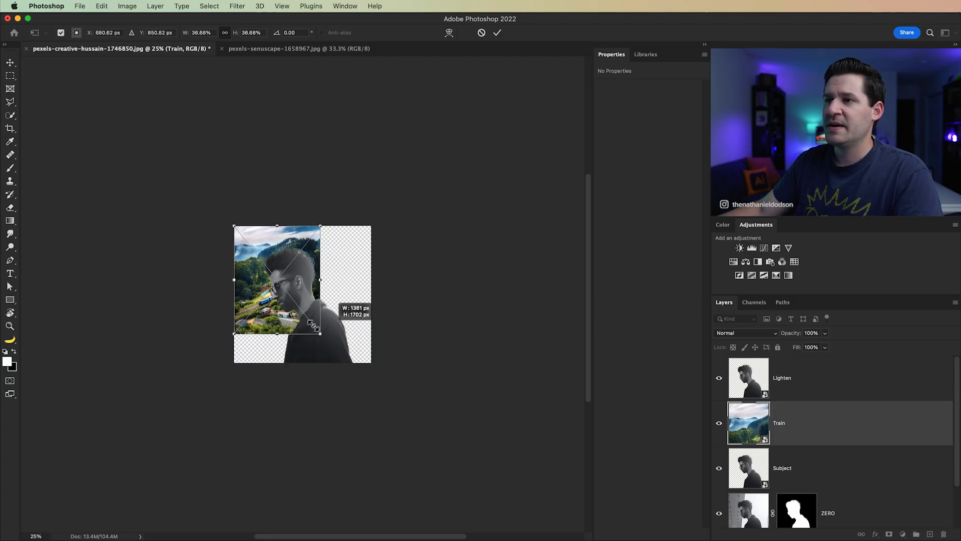
{"action": "left_click_drag", "start_coordinate": [273, 313], "coordinate": [299, 324]}
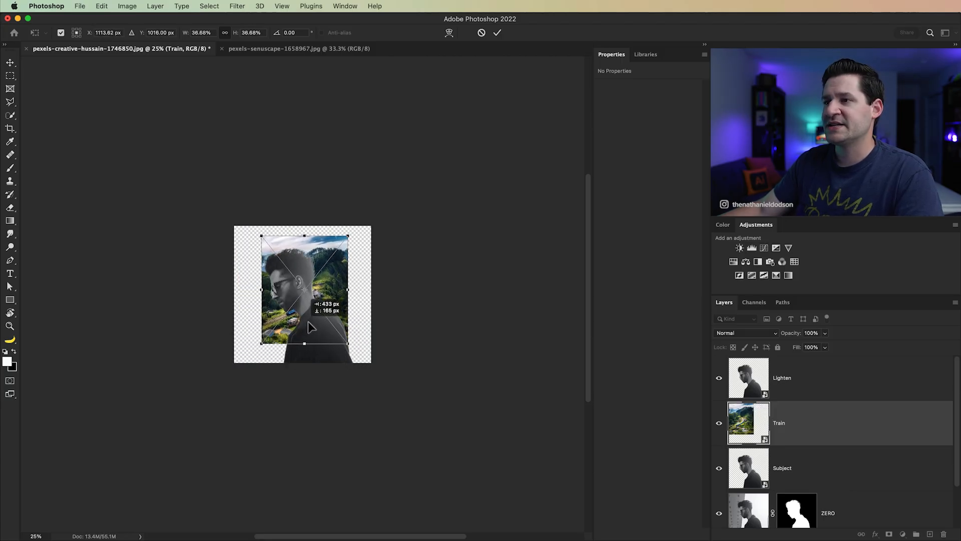
{"action": "key", "text": "Return"}
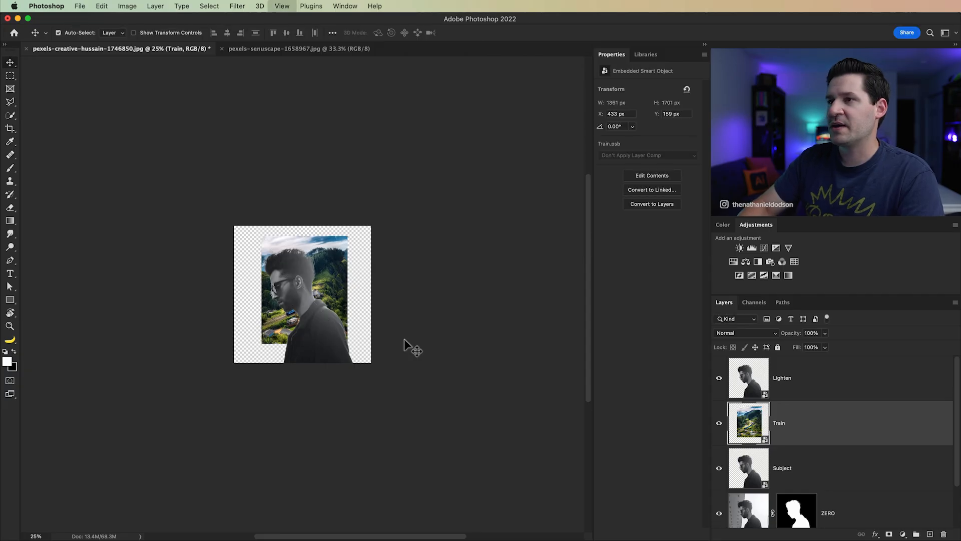
{"action": "key", "text": "super+plus"}
{"action": "key", "text": "super+plus"}
{"action": "key", "text": "super+plus"}
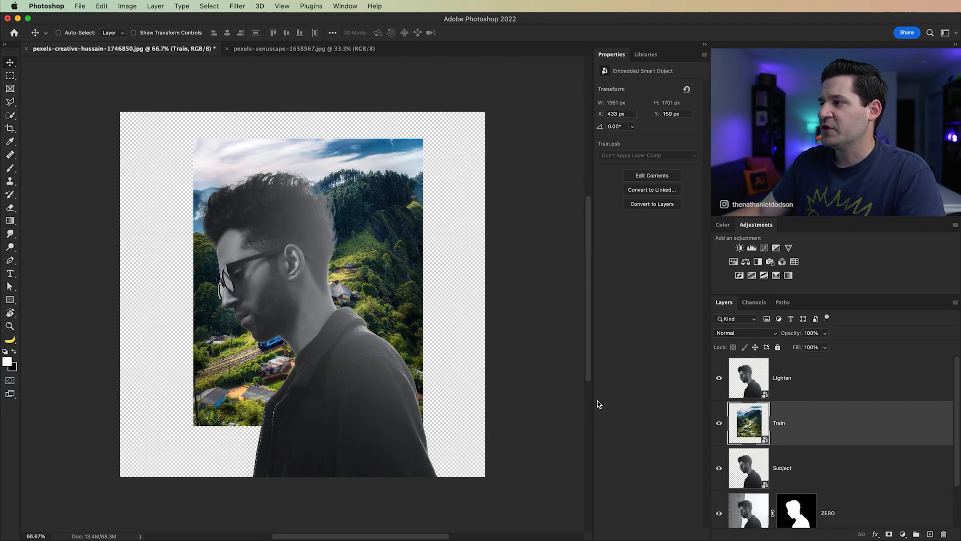
Step: Hide the Lighten layer
{"action": "left_click", "coordinate": [720, 378]}
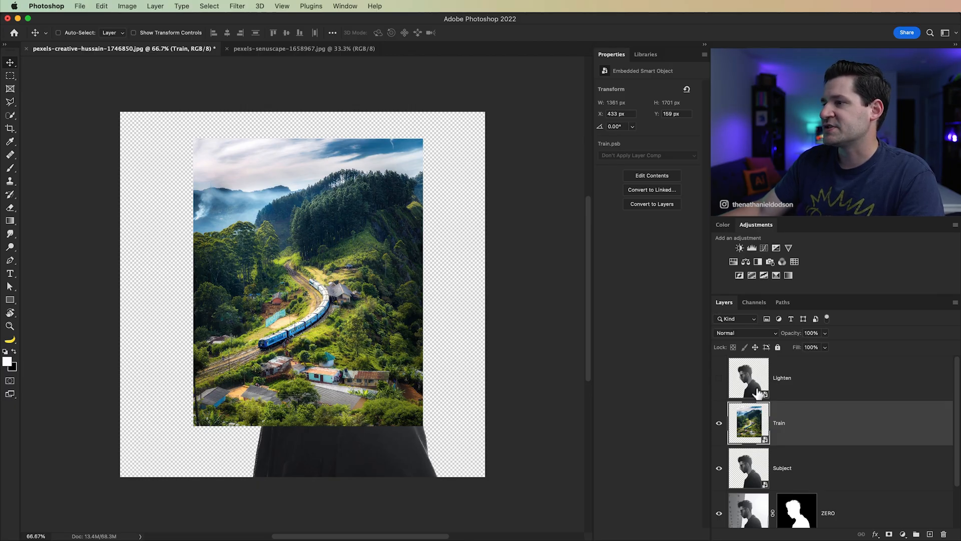
Step: Reduce the Train layer's opacity to 62% and hide the layer
{"action": "left_click_drag", "start_coordinate": [797, 340], "coordinate": [780, 340]}
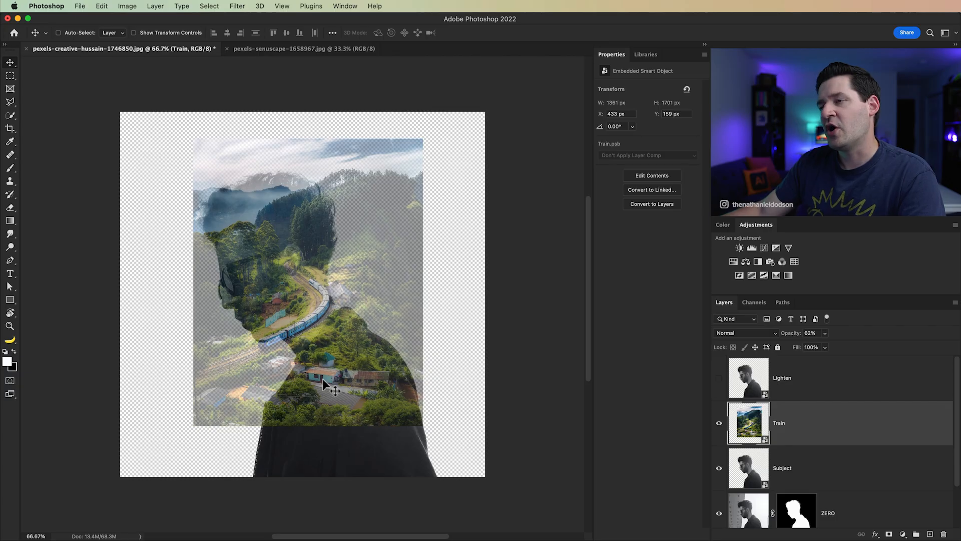
{"action": "left_click_drag", "start_coordinate": [350, 360], "coordinate": [352, 339]}
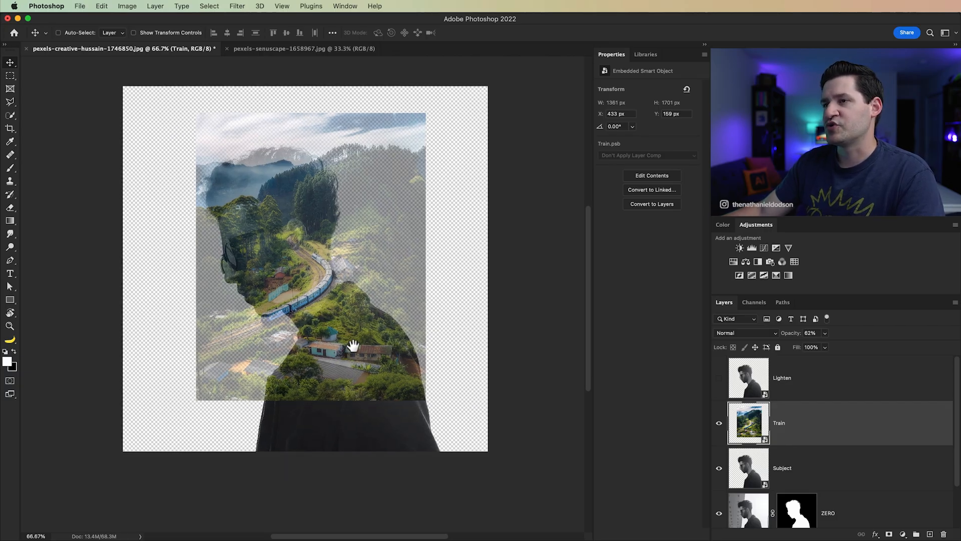
{"action": "left_click", "coordinate": [719, 424]}
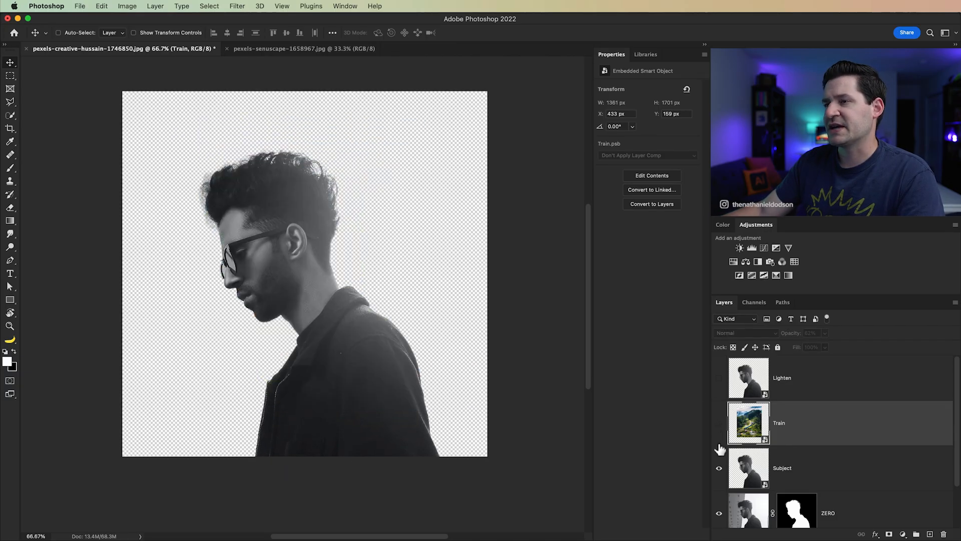
Step: Open the contents of the Subject smart object for editing
{"action": "left_click", "coordinate": [766, 470]}
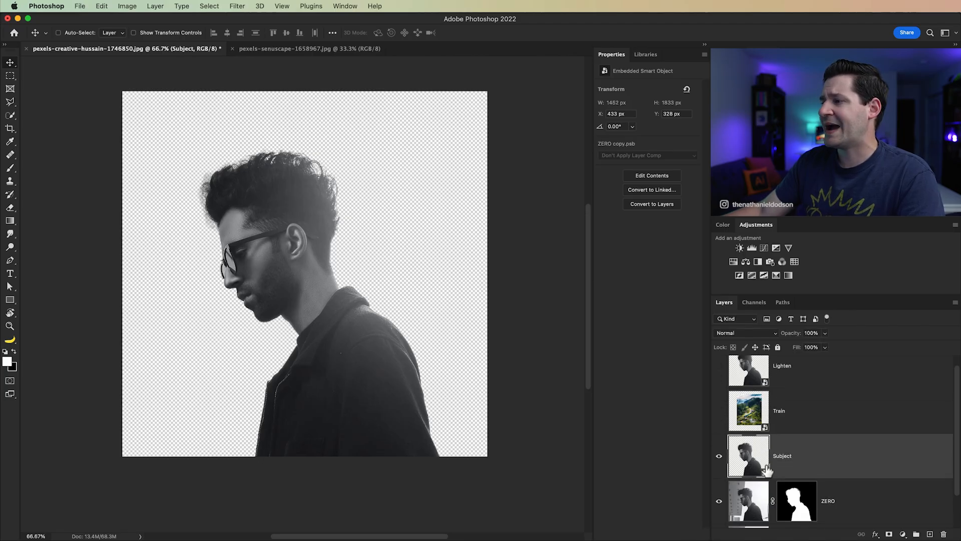
{"action": "scroll", "coordinate": [766, 470], "scroll_direction": "down", "scroll_amount": 2}
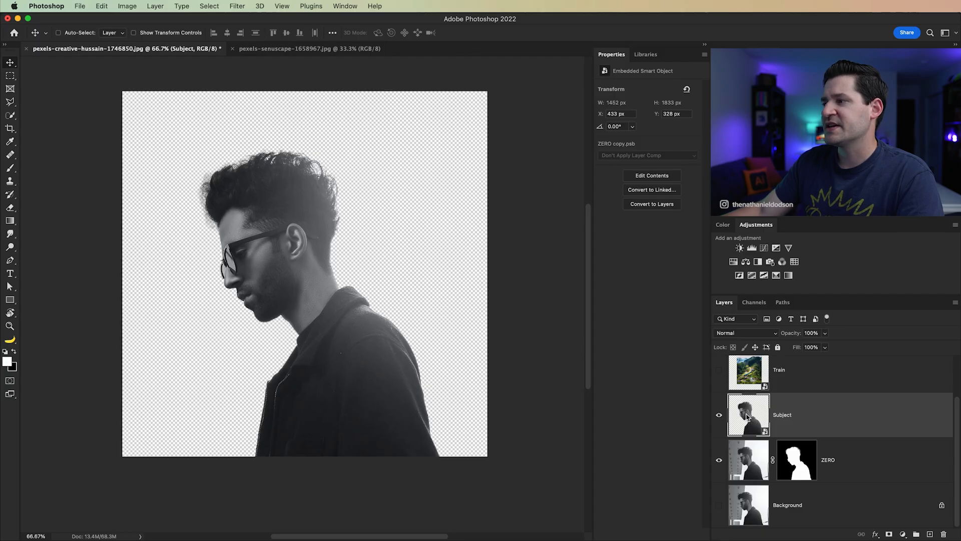
{"action": "double_click", "coordinate": [747, 417]}
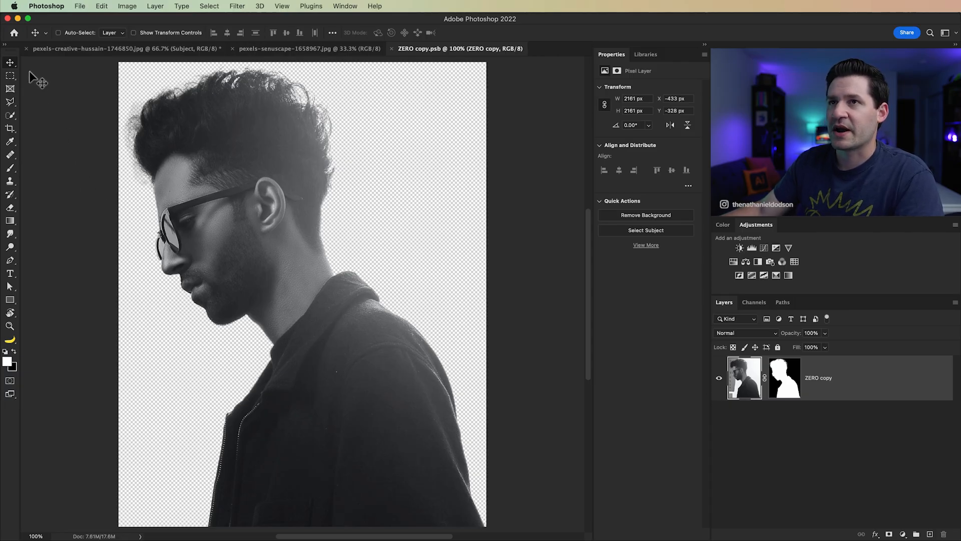
Step: Select a full-width strip about 1452 × 397 px over the lower torso, fill it with black on the layer mask, and deselect
{"action": "left_click", "coordinate": [10, 76]}
{"action": "left_click_drag", "start_coordinate": [104, 424], "coordinate": [559, 537]}
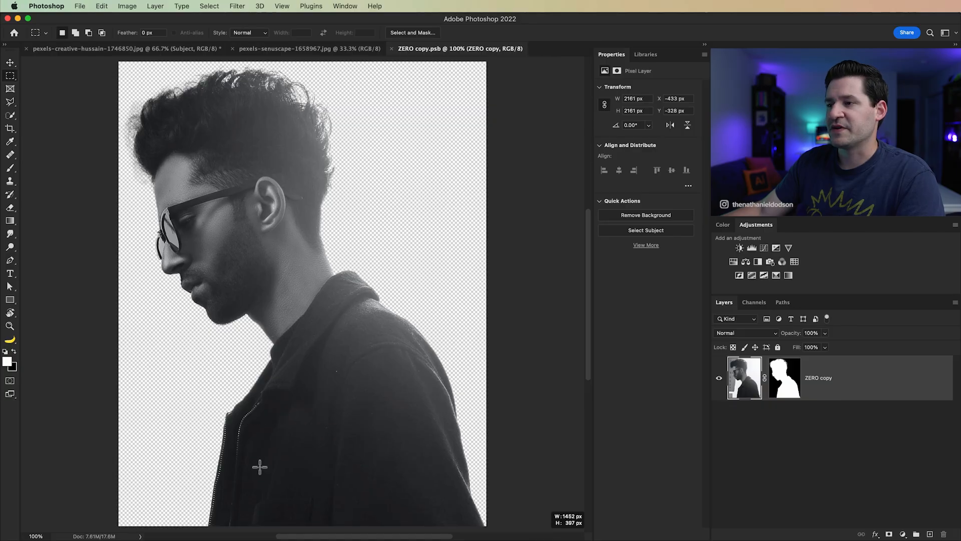
{"action": "left_click", "coordinate": [789, 383]}
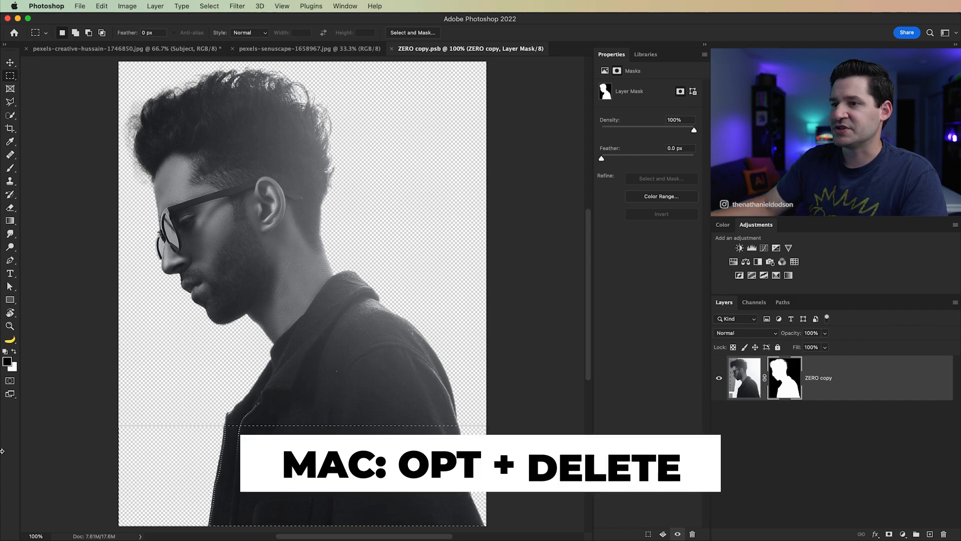
{"action": "key", "text": "alt+Delete"}
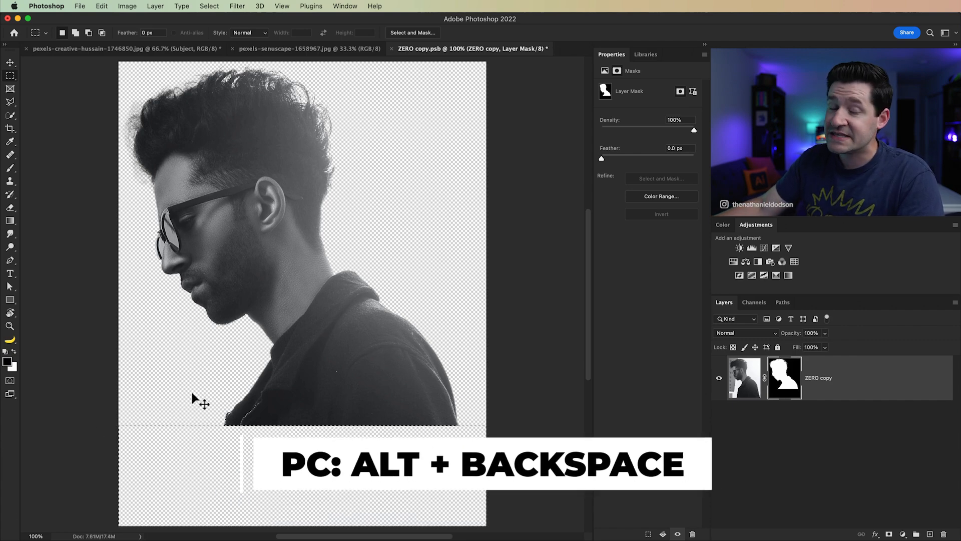
{"action": "key", "text": "super+d"}
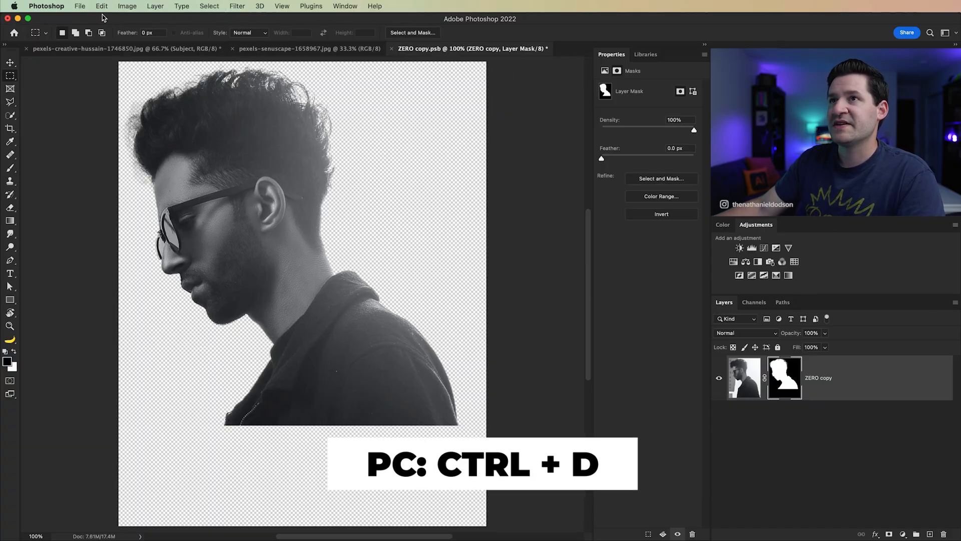
Step: Save the edited smart object contents and close that document to return to the portrait composition
{"action": "left_click", "coordinate": [80, 6]}
{"action": "left_click", "coordinate": [102, 98]}
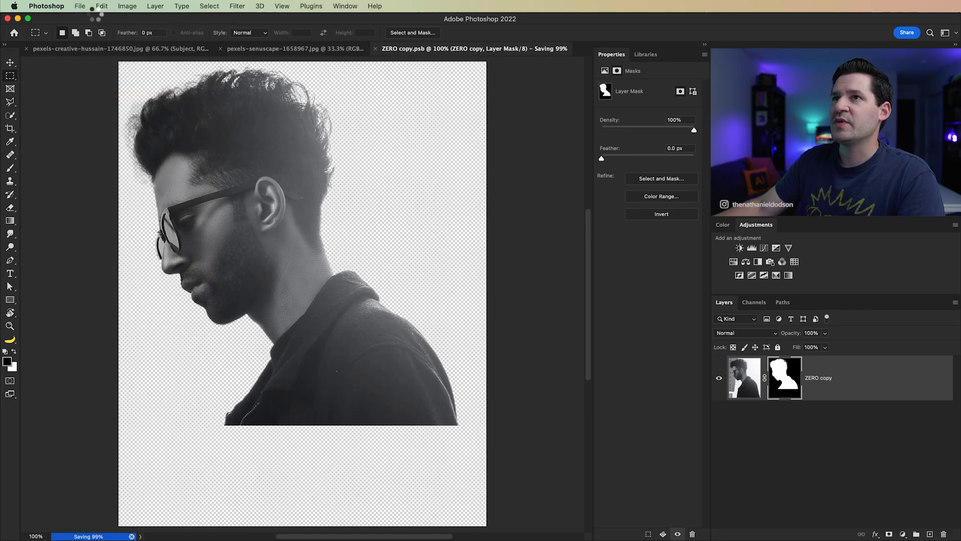
{"action": "key", "text": "super+w"}
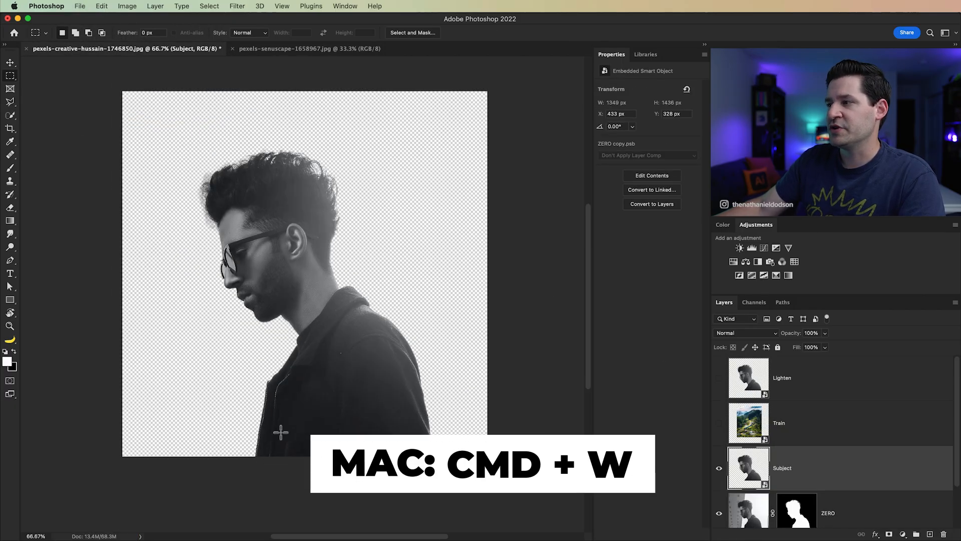
Step: Hide the ZERO layer so the uncropped torso no longer shows beneath the Subject layer
{"action": "scroll", "coordinate": [820, 468], "scroll_direction": "down", "scroll_amount": 2}
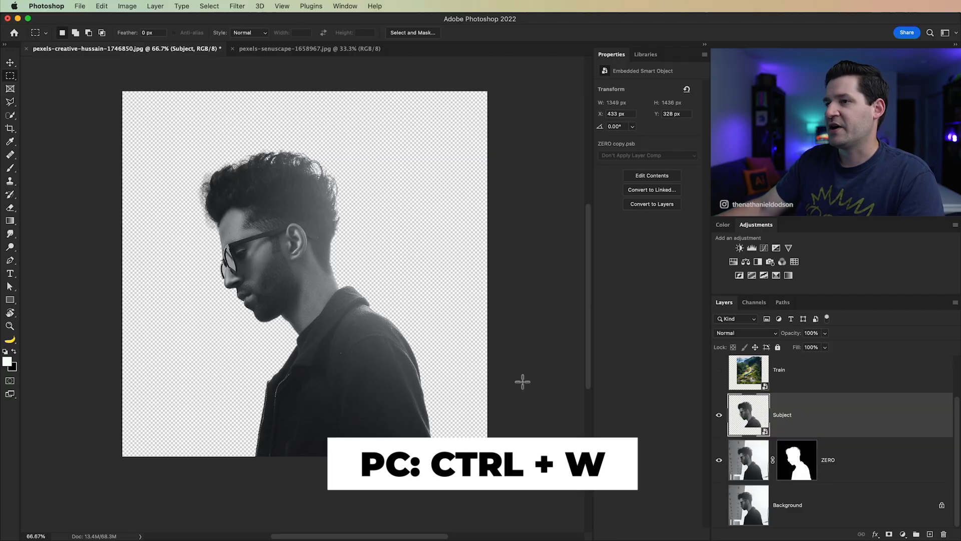
{"action": "left_click", "coordinate": [851, 468]}
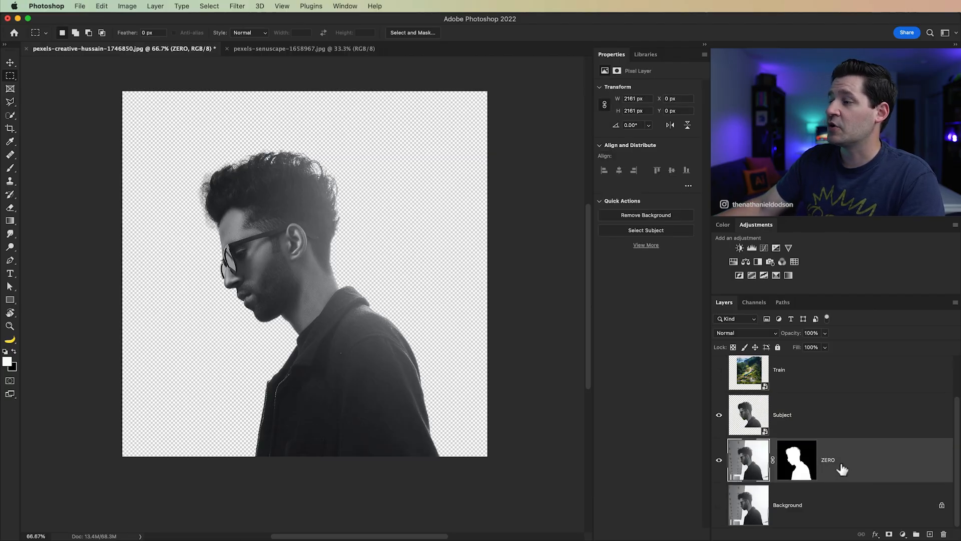
{"action": "left_click", "coordinate": [719, 463]}
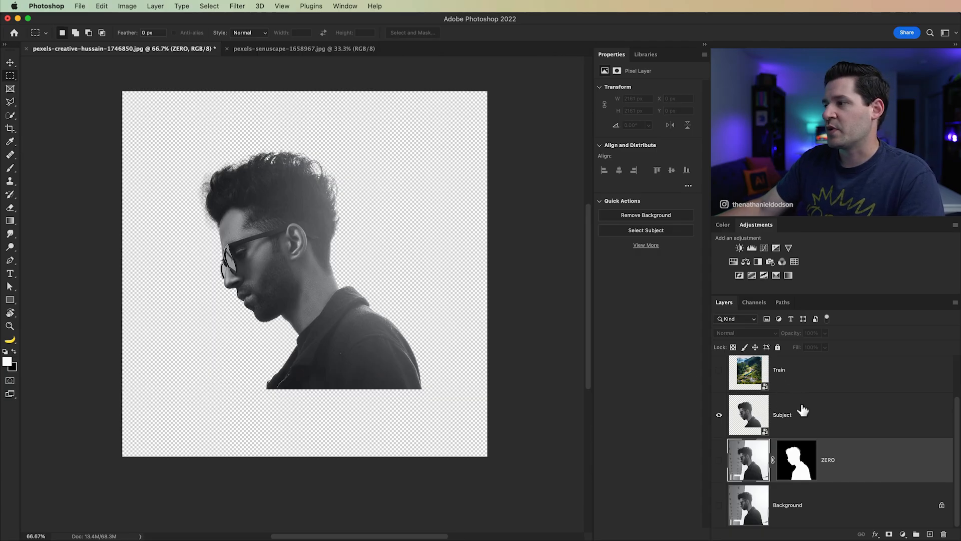
Step: Delete the existing Lighten layer
{"action": "left_click", "coordinate": [824, 419]}
{"action": "scroll", "coordinate": [821, 411], "scroll_direction": "up", "scroll_amount": 1}
{"action": "left_click", "coordinate": [815, 389]}
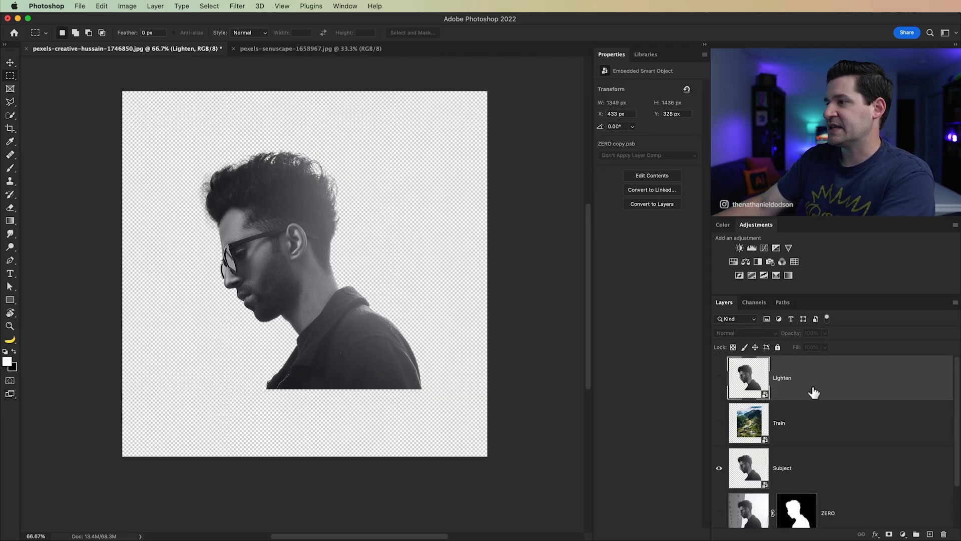
{"action": "key", "text": "Delete"}
Step: Duplicate the Subject layer and rename the copy Lighten
{"action": "left_click", "coordinate": [813, 424]}
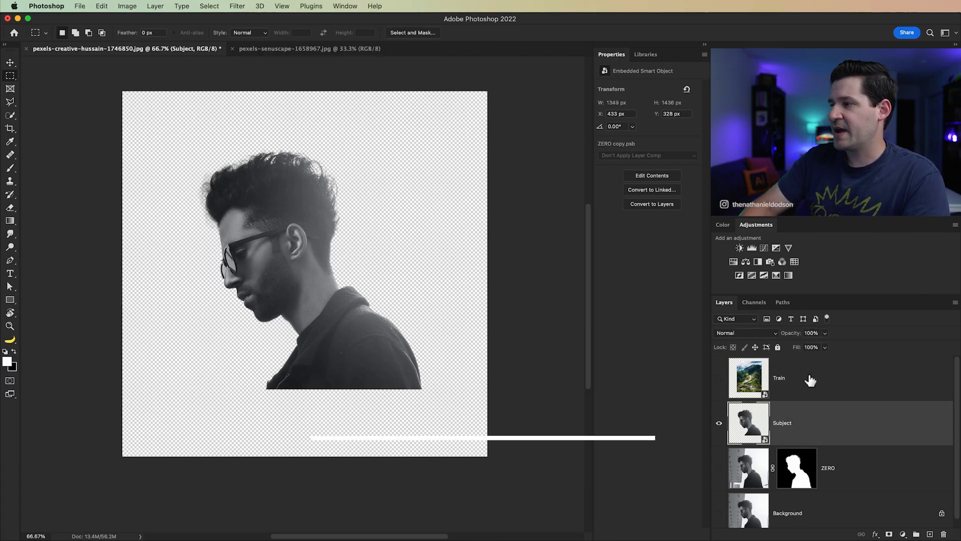
{"action": "key", "text": "super+j"}
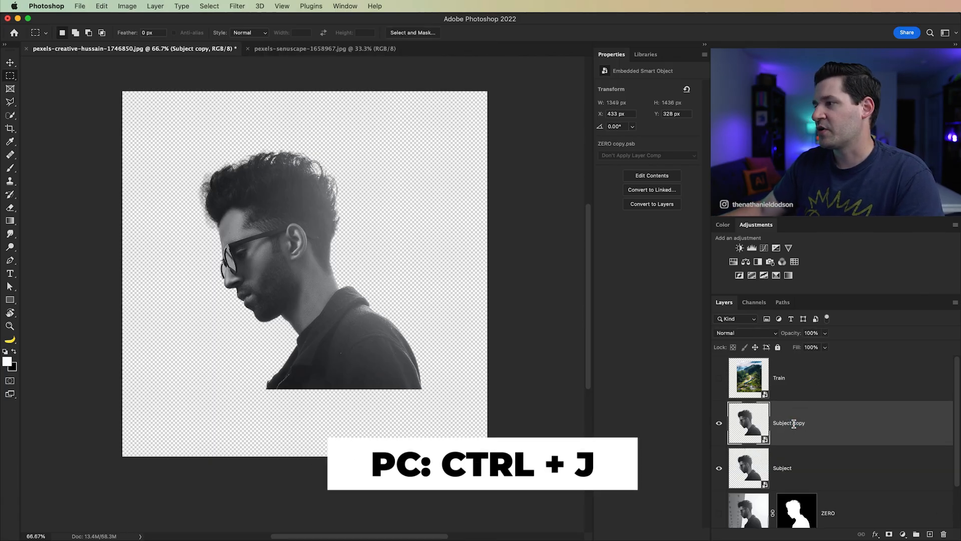
{"action": "double_click", "coordinate": [793, 424]}
{"action": "type", "text": "Lighten"}
{"action": "key", "text": "Return"}
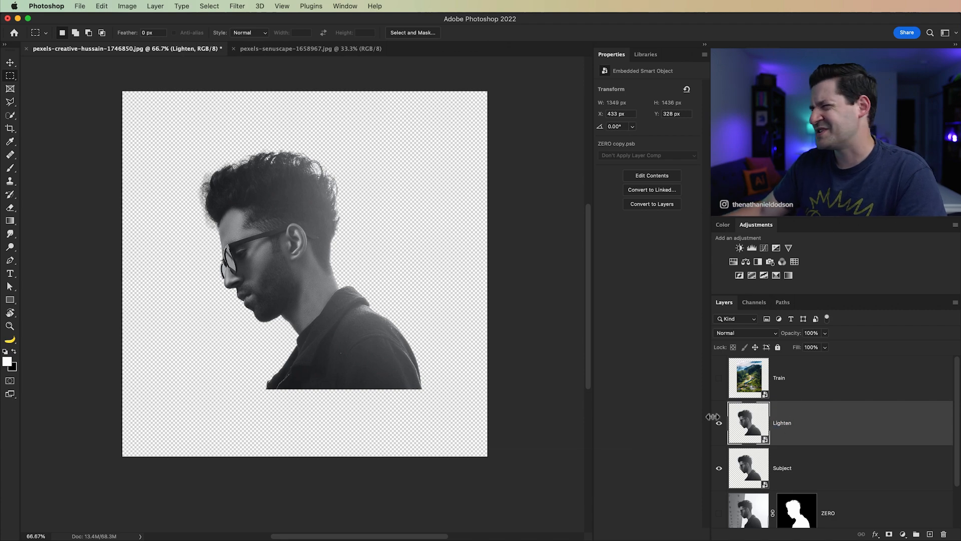
Step: Place the Lighten layer above Train, with Lighten hidden and Train shown
{"action": "left_click_drag", "start_coordinate": [760, 441], "coordinate": [726, 383]}
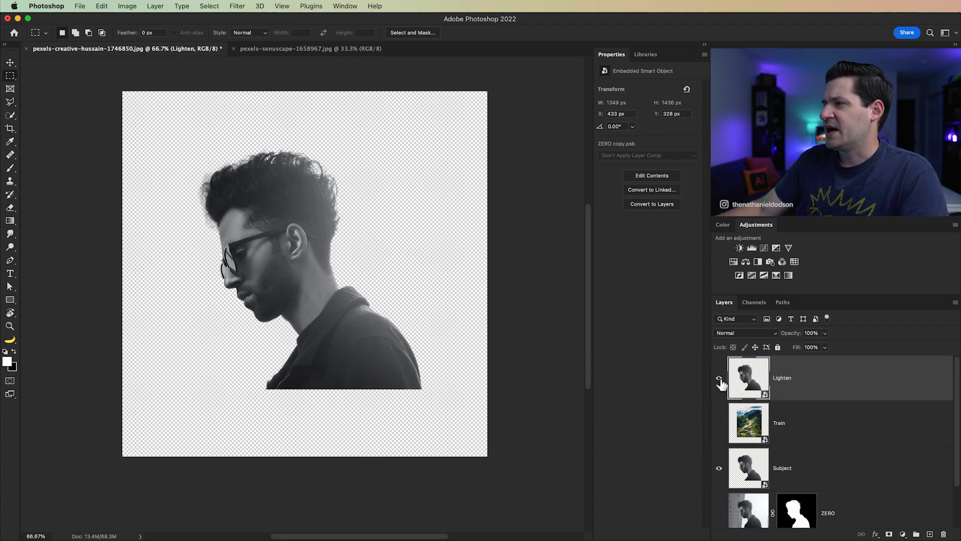
{"action": "left_click", "coordinate": [720, 378]}
{"action": "left_click", "coordinate": [719, 423]}
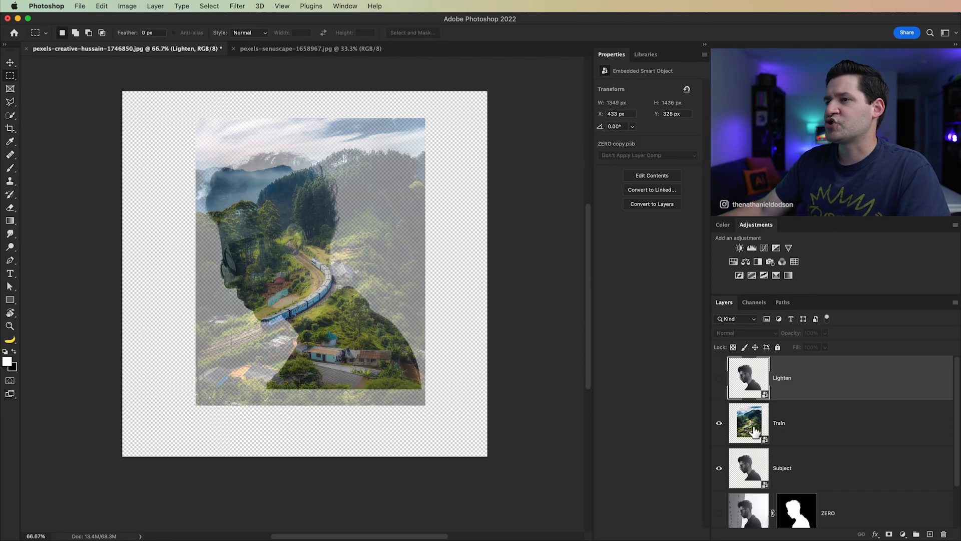
Step: Move the Train layer over the man's silhouette to about X 474 px, Y 148 px
{"action": "left_click", "coordinate": [751, 432]}
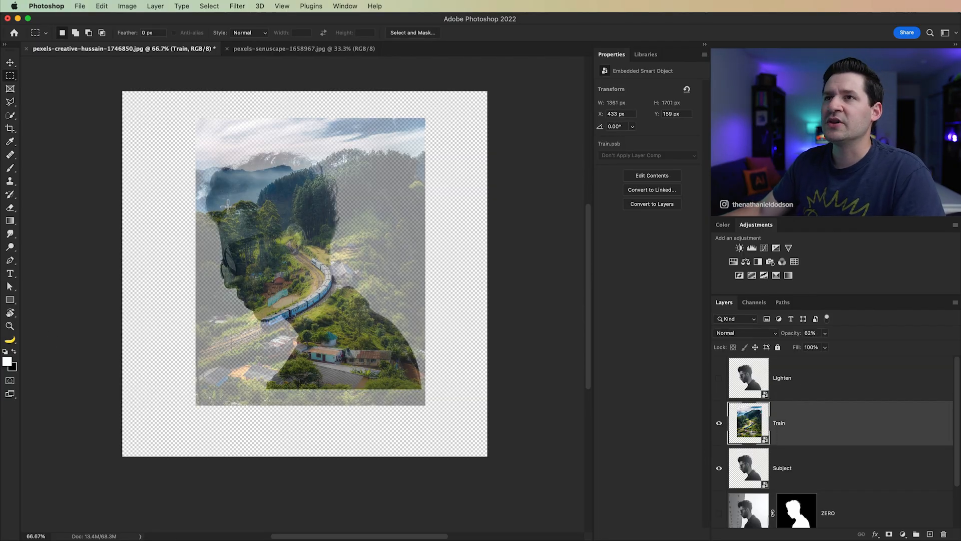
{"action": "left_click", "coordinate": [11, 64]}
{"action": "left_click_drag", "start_coordinate": [358, 364], "coordinate": [336, 321]}
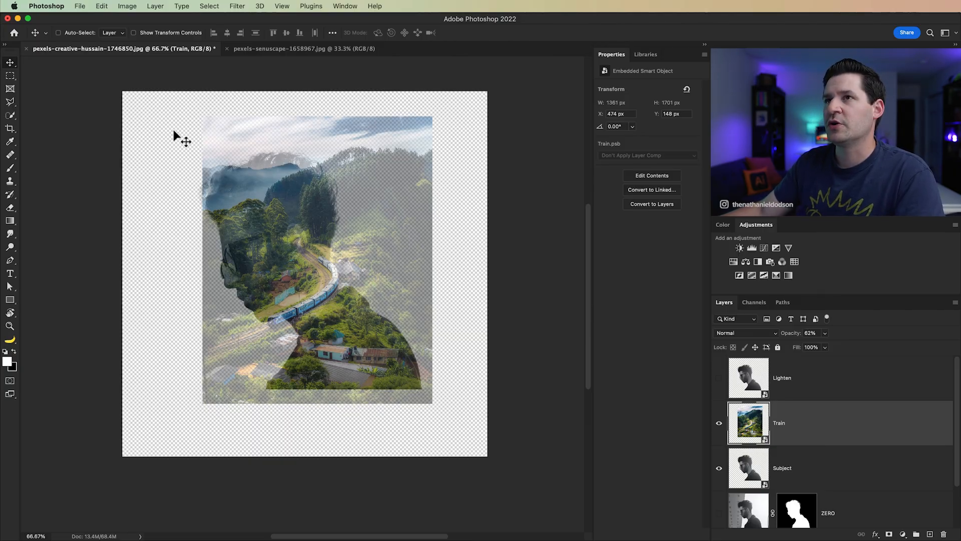
Step: Flip the Train layer horizontally and reposition it over the man at about X 400 px, Y 230 px
{"action": "key", "text": "super+t"}
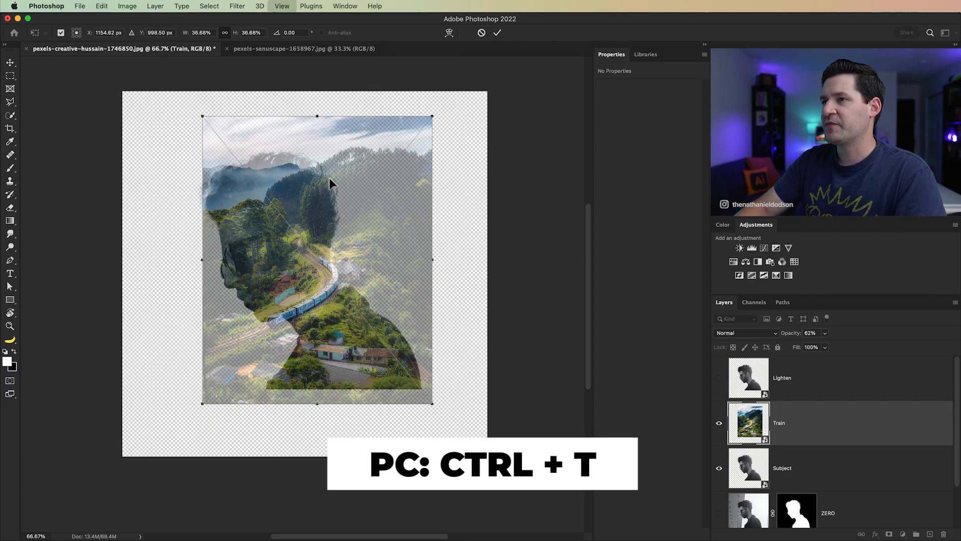
{"action": "right_click", "coordinate": [299, 252]}
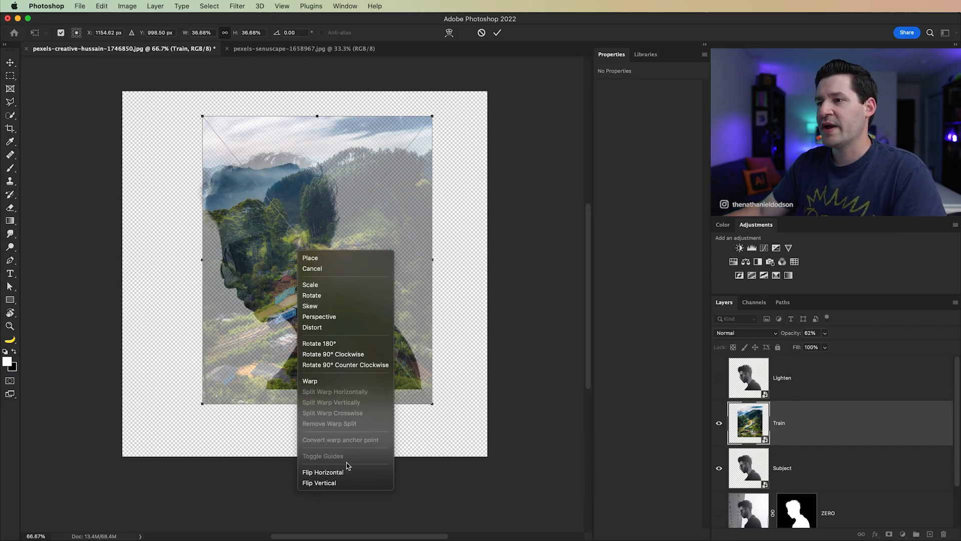
{"action": "left_click", "coordinate": [342, 473]}
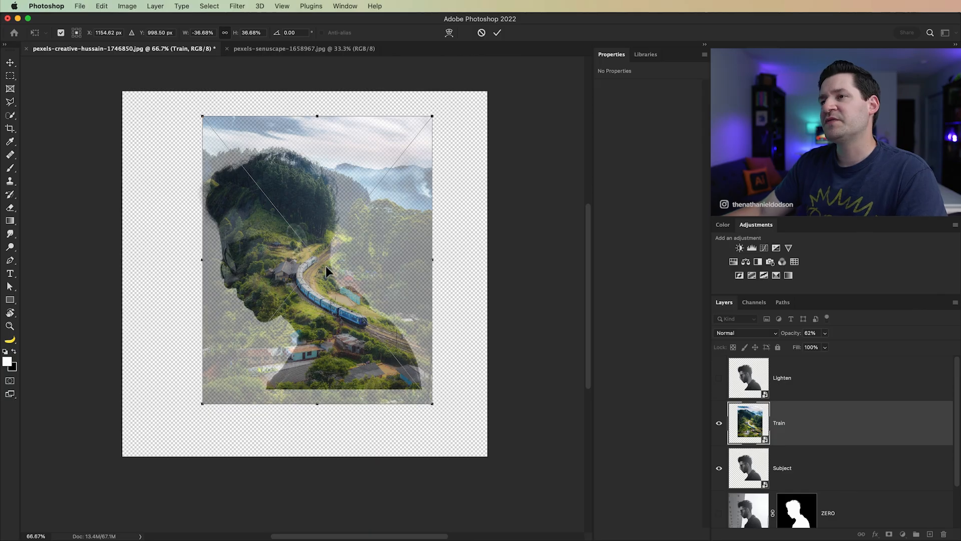
{"action": "mouse_move", "coordinate": [325, 269]}
{"action": "left_mouse_down"}
{"action": "mouse_move", "coordinate": [324, 303]}
{"action": "mouse_move", "coordinate": [315, 283]}
{"action": "left_mouse_up"}
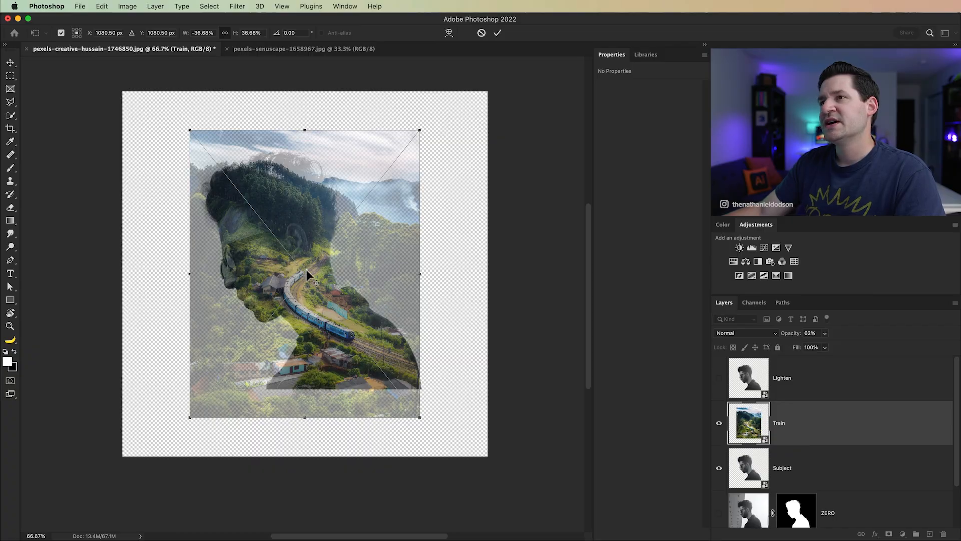
{"action": "scroll", "coordinate": [271, 161], "scroll_direction": "up", "scroll_amount": 5}
{"action": "right_click", "coordinate": [293, 159]}
{"action": "left_click", "coordinate": [299, 164]}
{"action": "key", "text": "Return"}
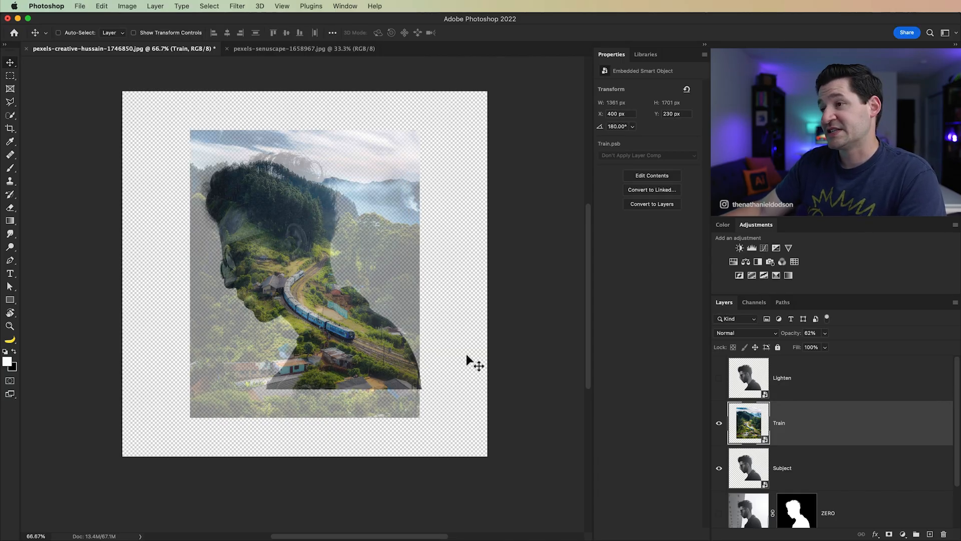
Step: Scale the flipped Train layer to about 37.8% and nudge it down to about X 400 px, Y 255 px
{"action": "key", "text": "super+t"}
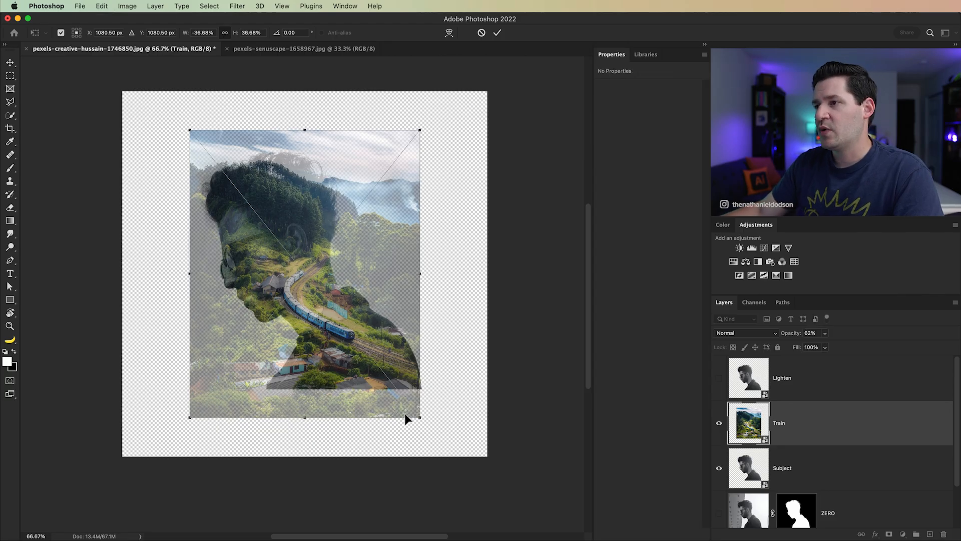
{"action": "left_click_drag", "start_coordinate": [432, 424], "coordinate": [436, 430]}
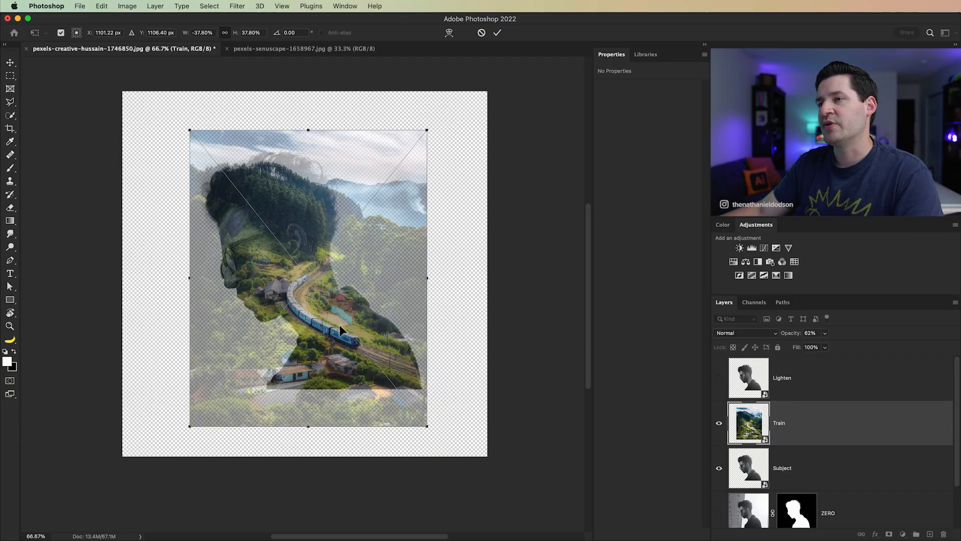
{"action": "key", "text": "shift+Down"}
{"action": "key", "text": "shift+Down"}
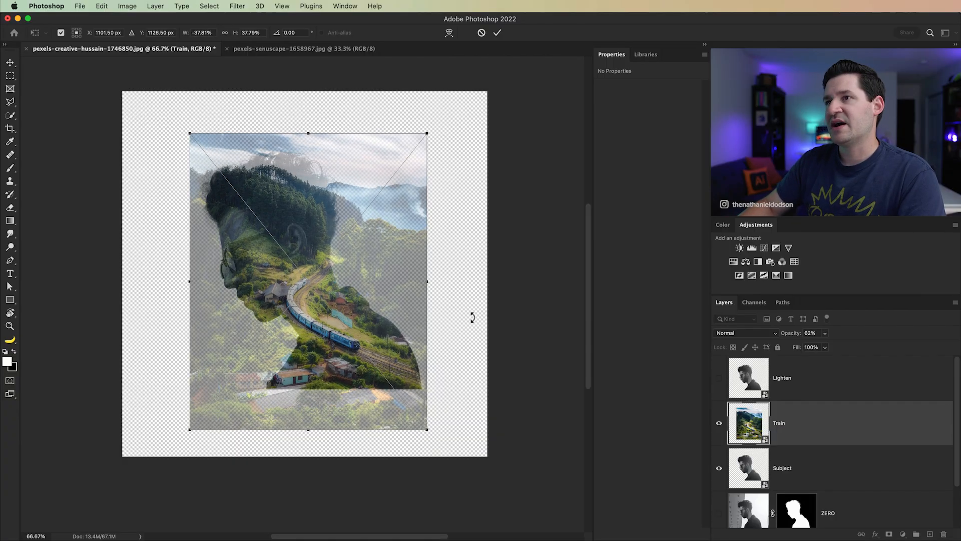
{"action": "key", "text": "shift+Down"}
{"action": "key", "text": "Up"}
{"action": "key", "text": "Up"}
{"action": "key", "text": "Up"}
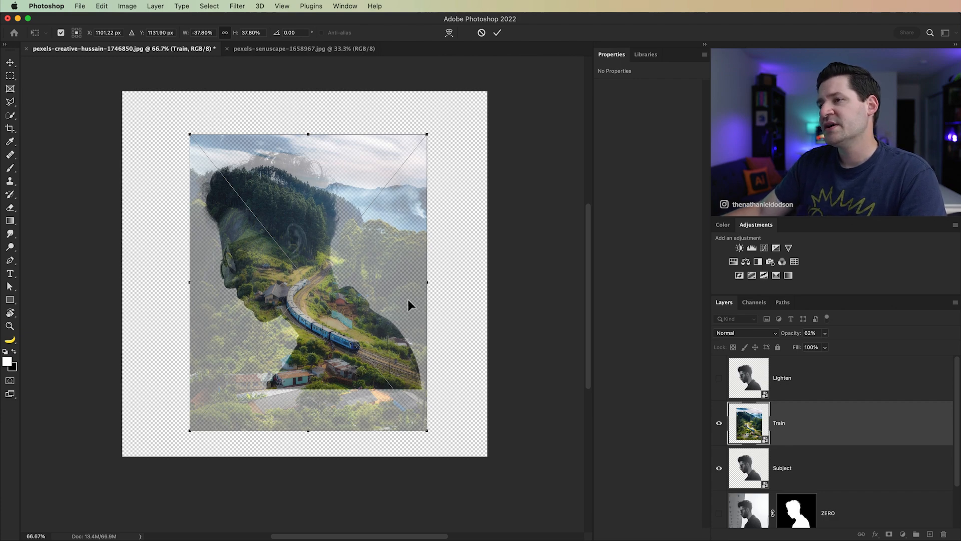
{"action": "left_click", "coordinate": [498, 34]}
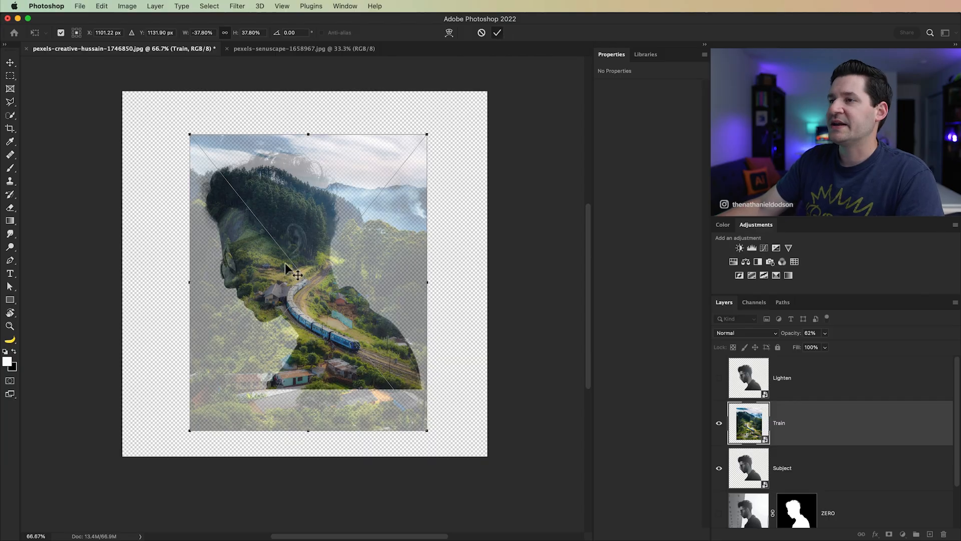
Step: Set the Train layer's opacity to 100%
{"action": "left_click", "coordinate": [825, 334]}
{"action": "left_click_drag", "start_coordinate": [824, 345], "coordinate": [854, 343]}
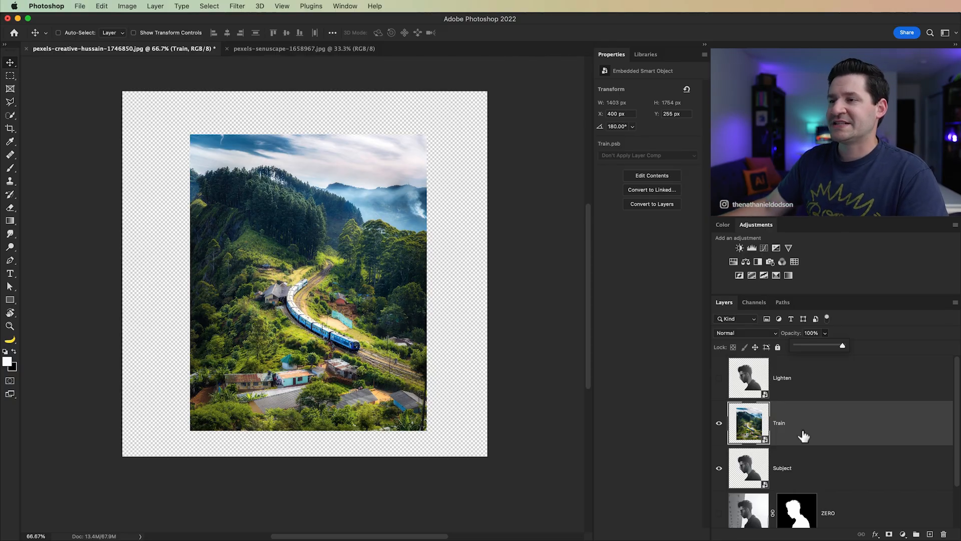
{"action": "left_click", "coordinate": [851, 438]}
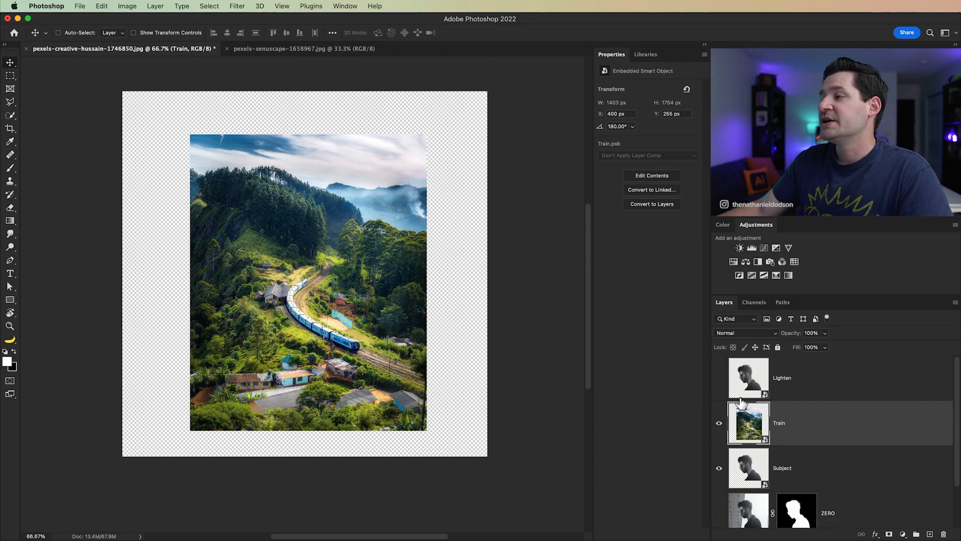
Step: Show the Lighten layer above the Train layer and set its blend mode to Lighten
{"action": "left_click", "coordinate": [719, 379]}
{"action": "left_click", "coordinate": [731, 387]}
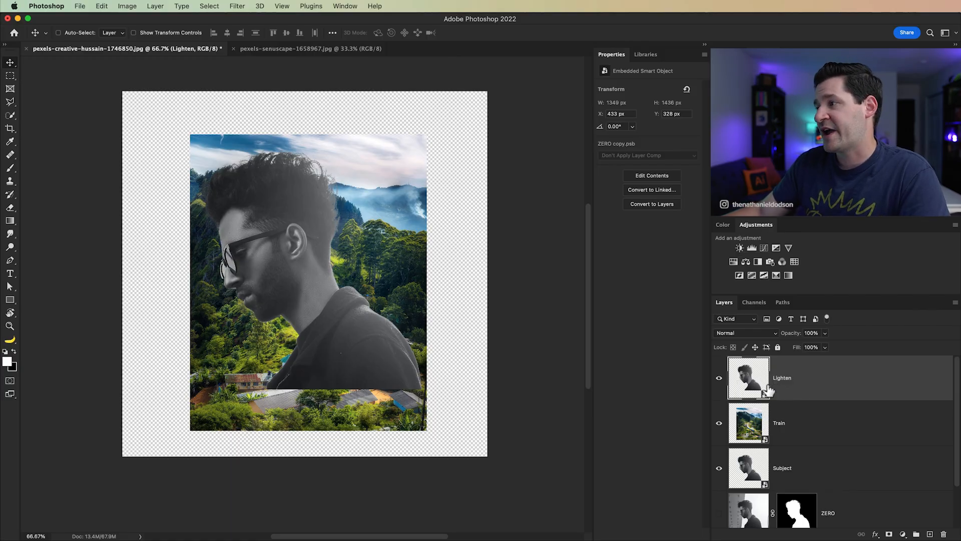
{"action": "left_click", "coordinate": [751, 335]}
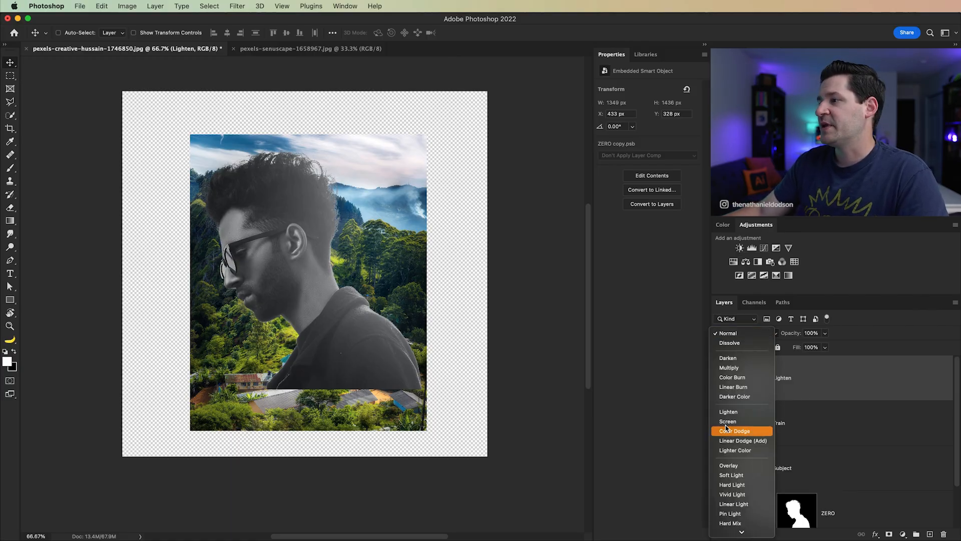
{"action": "left_click", "coordinate": [739, 413]}
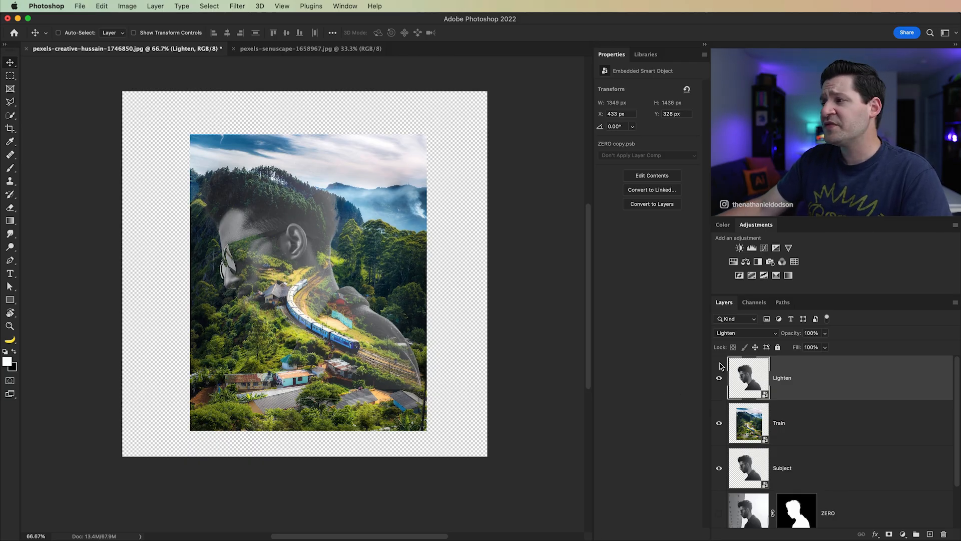
Step: Apply a Levels adjustment to the Train layer with midtones at 0.93 and output levels from 23 to 240
{"action": "left_click", "coordinate": [760, 426]}
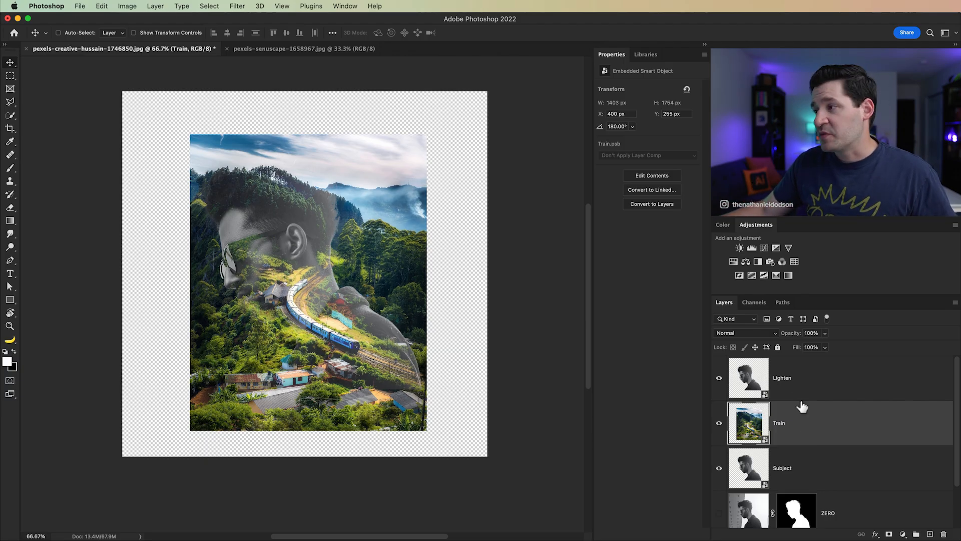
{"action": "left_click", "coordinate": [798, 383]}
{"action": "left_click", "coordinate": [819, 428]}
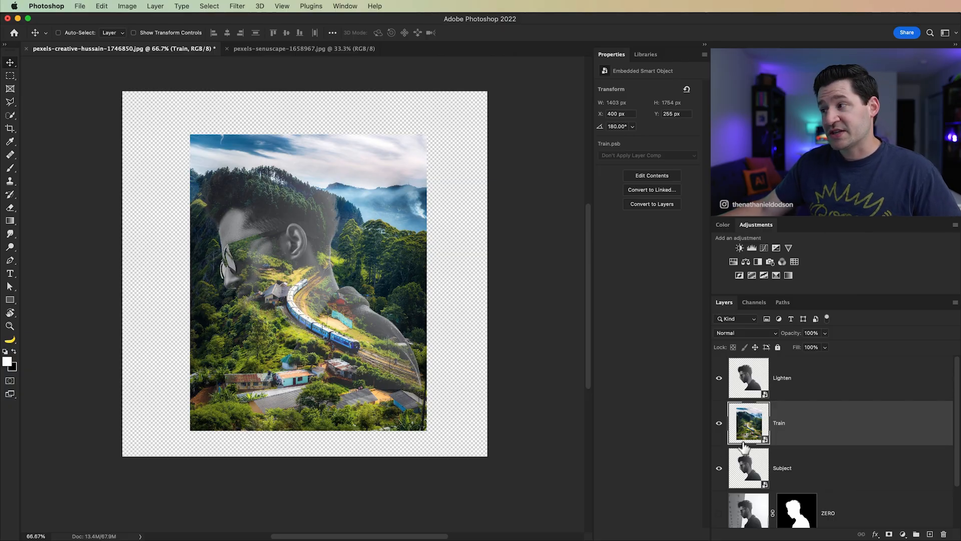
{"action": "left_click", "coordinate": [131, 6]}
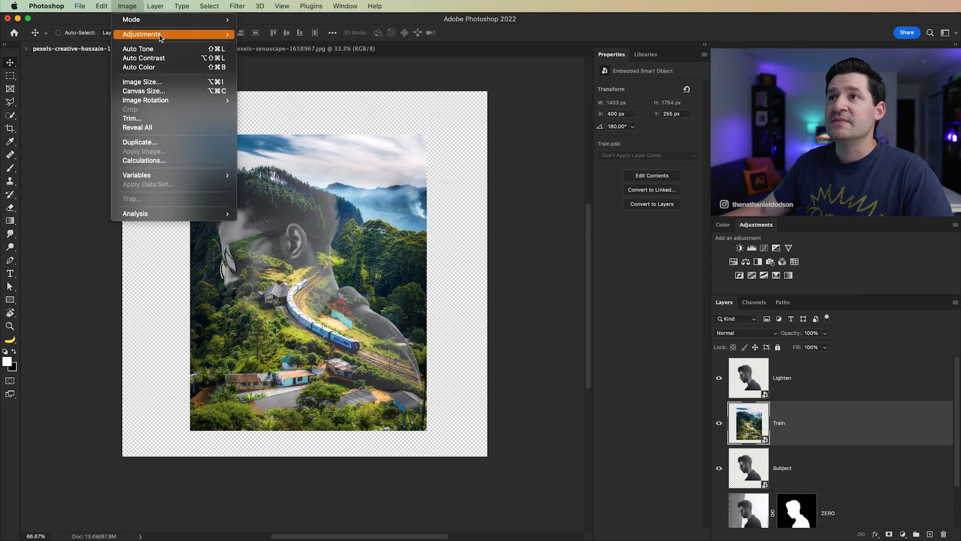
{"action": "mouse_move", "coordinate": [158, 36]}
{"action": "left_click", "coordinate": [274, 44]}
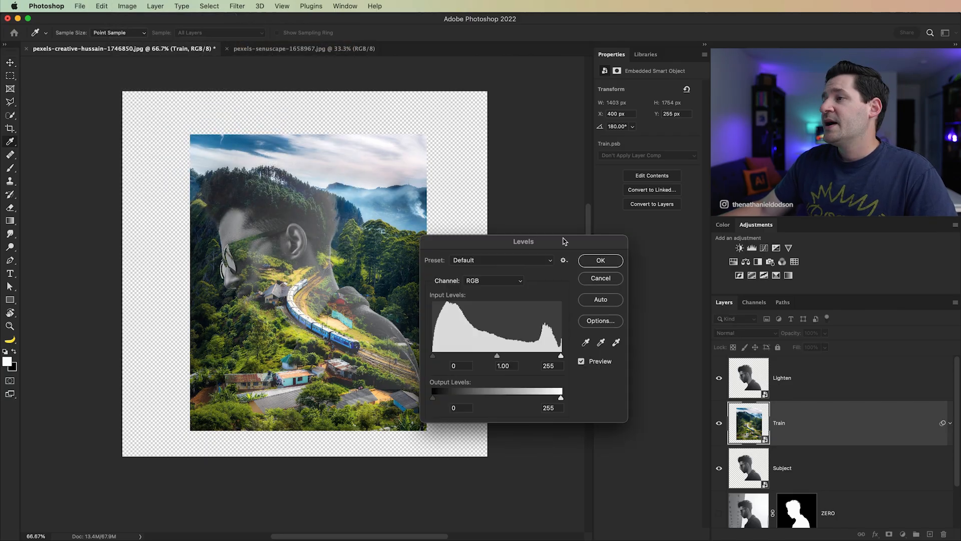
{"action": "left_click_drag", "start_coordinate": [498, 357], "coordinate": [536, 358]}
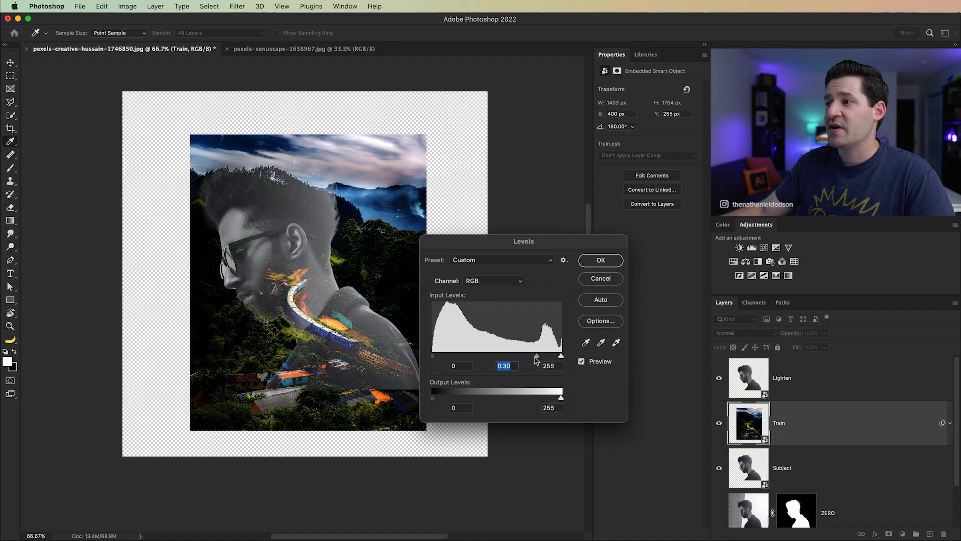
{"action": "left_click_drag", "start_coordinate": [537, 356], "coordinate": [500, 356]}
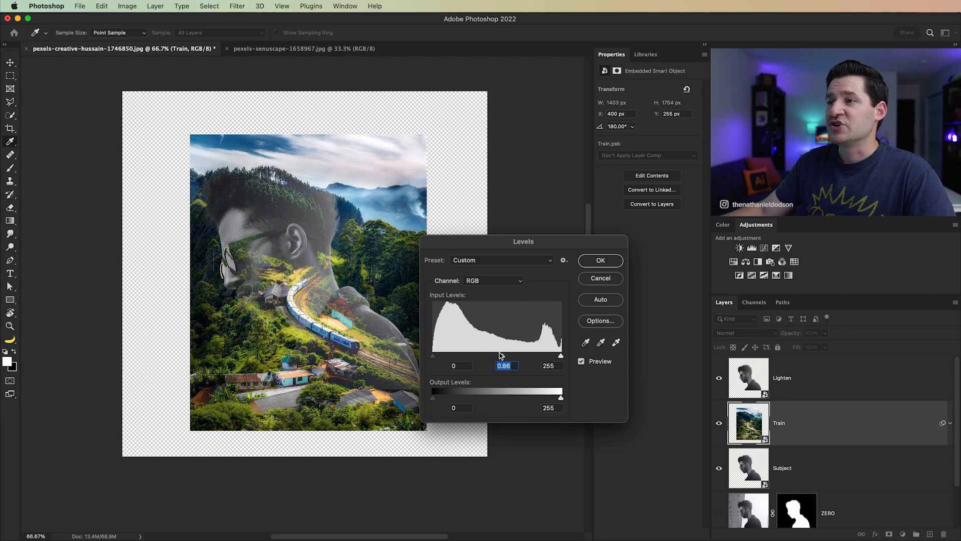
{"action": "left_click_drag", "start_coordinate": [550, 399], "coordinate": [552, 398]}
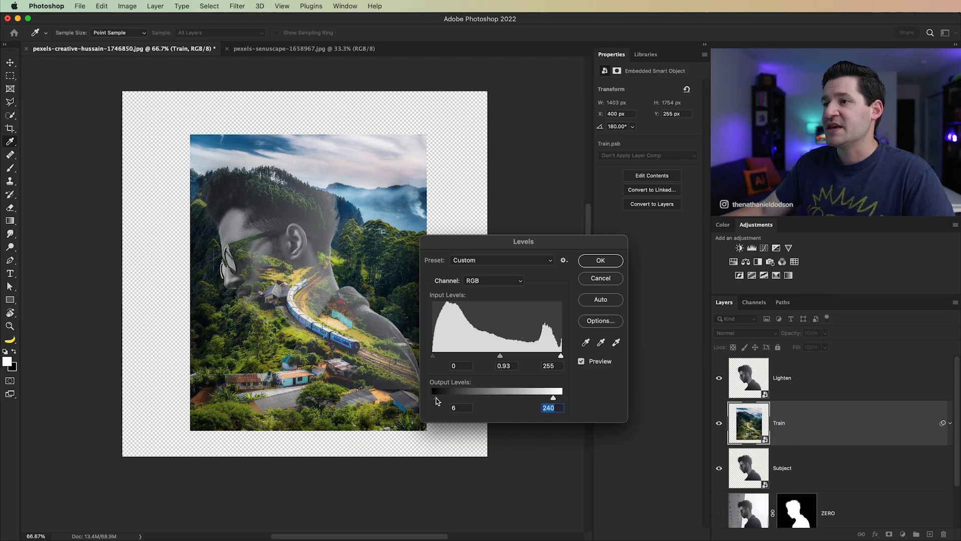
{"action": "left_click", "coordinate": [443, 399]}
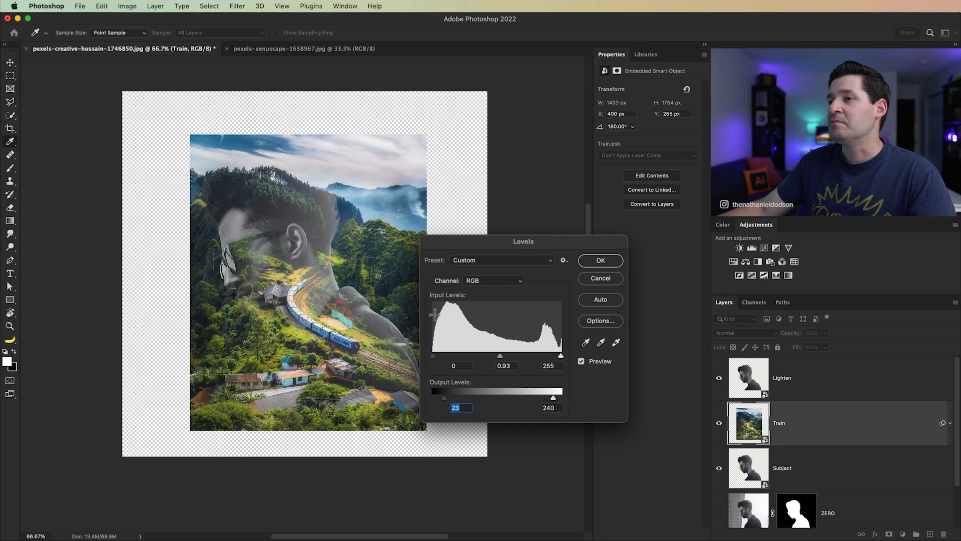
{"action": "left_click", "coordinate": [614, 264]}
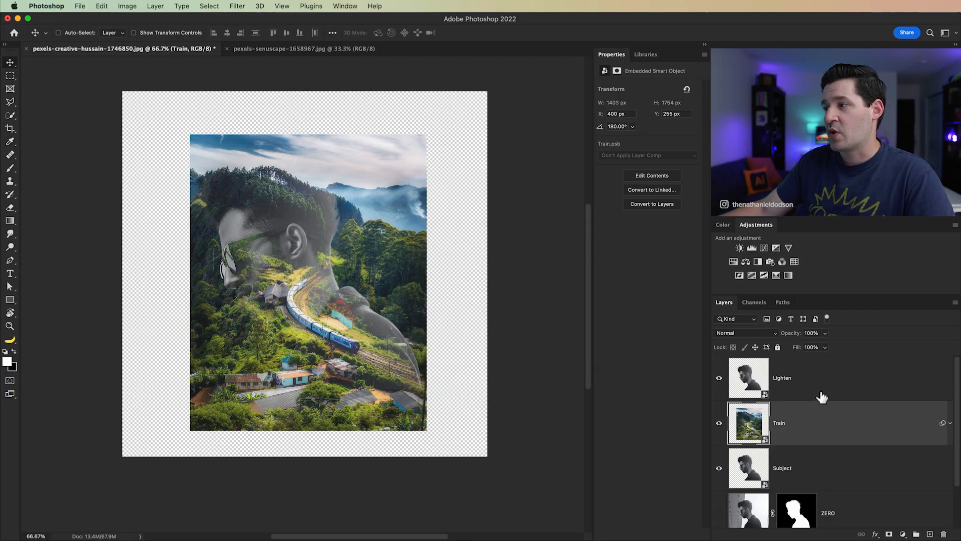
Step: Inspect the Train layer's Levels smart filter by toggling its visibility and reopening its settings
{"action": "left_click", "coordinate": [821, 390]}
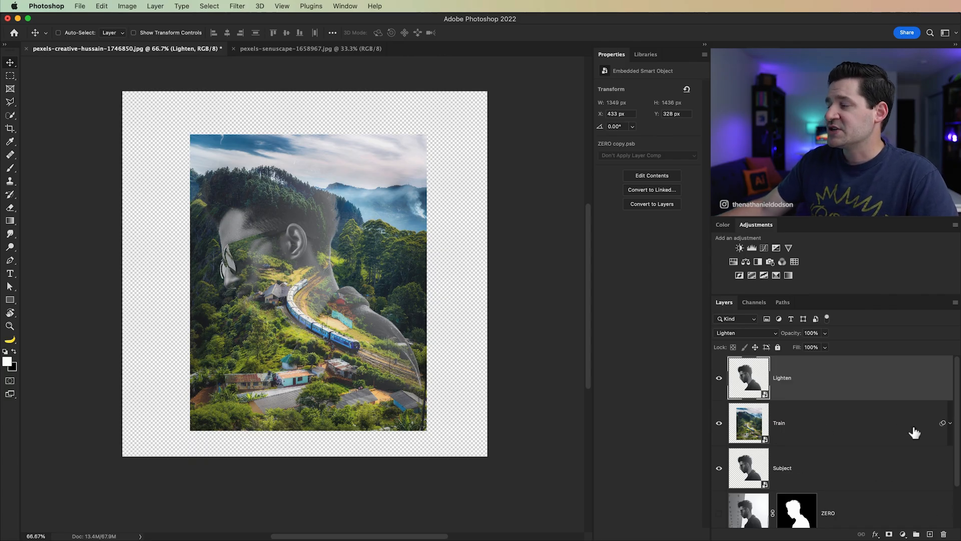
{"action": "left_click", "coordinate": [950, 423]}
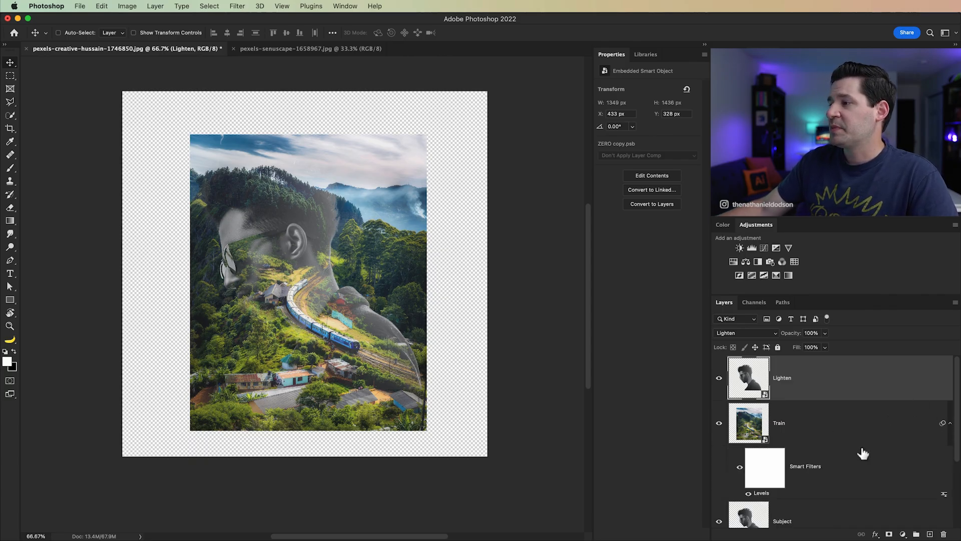
{"action": "left_click", "coordinate": [770, 500]}
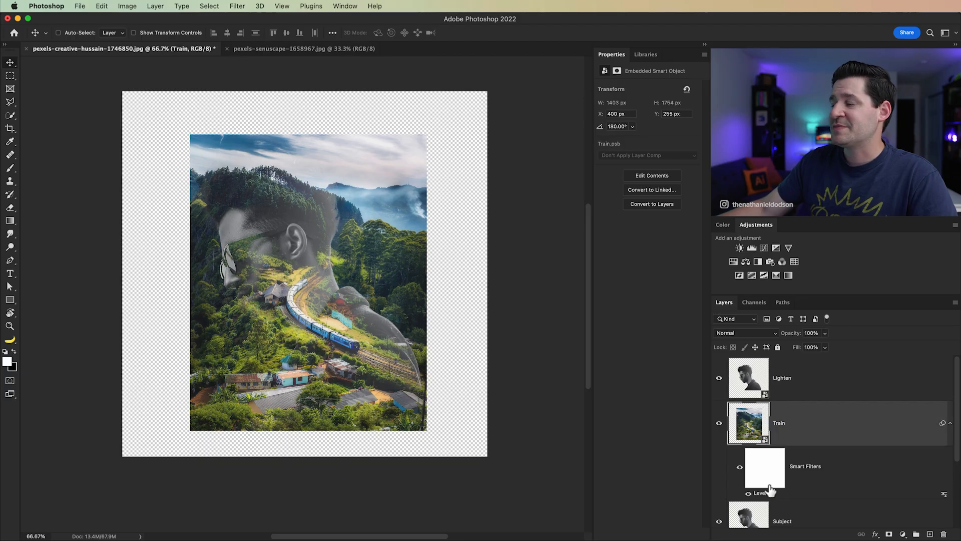
{"action": "left_click", "coordinate": [740, 467]}
{"action": "left_click", "coordinate": [740, 467]}
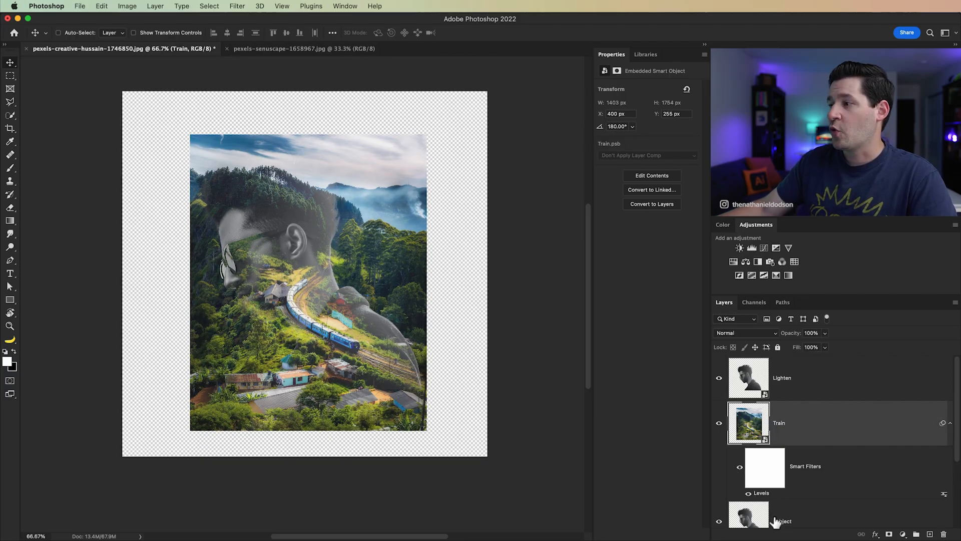
{"action": "double_click", "coordinate": [760, 495]}
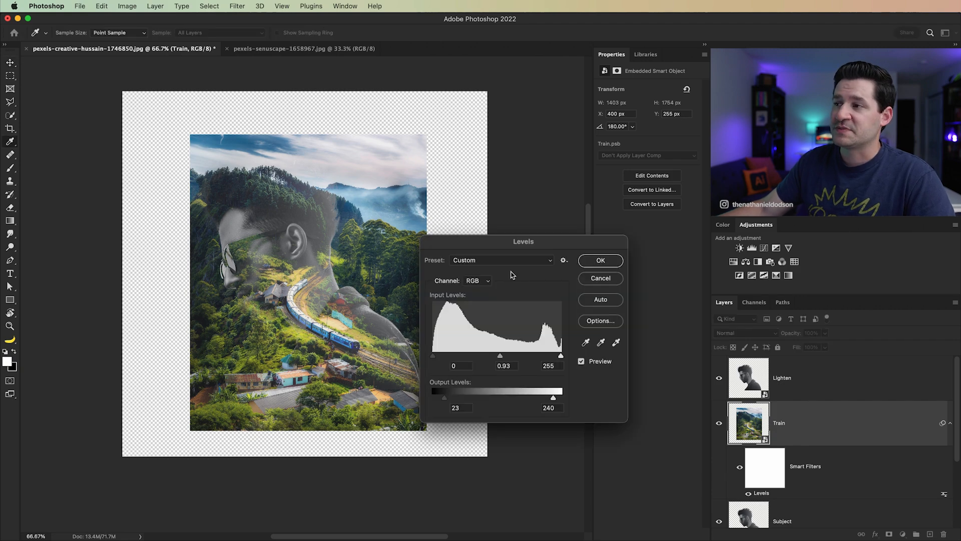
{"action": "left_click", "coordinate": [594, 262]}
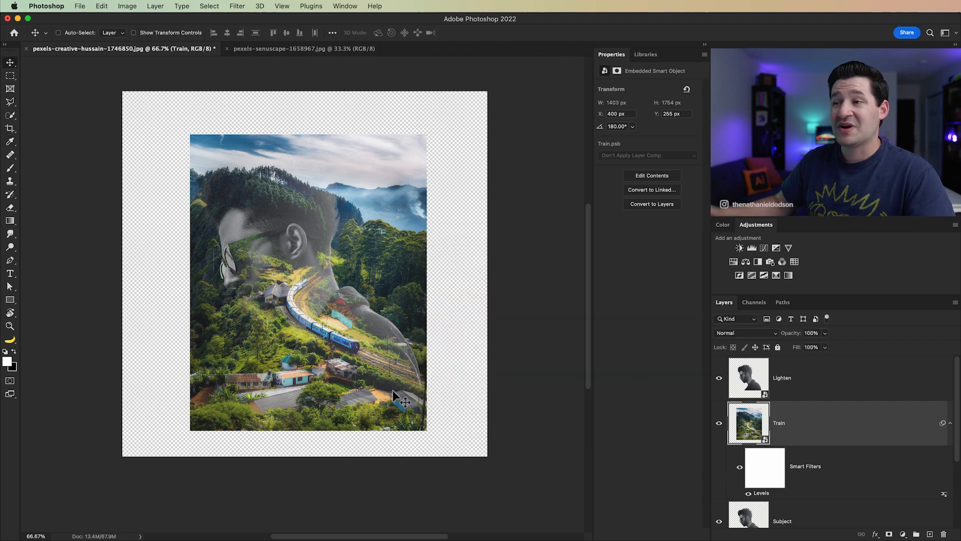
{"action": "left_click", "coordinate": [950, 424]}
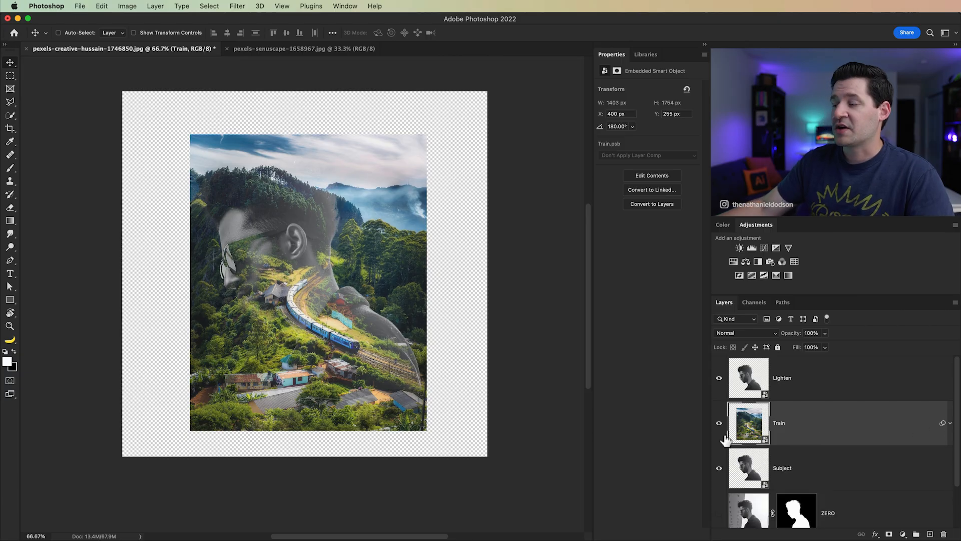
{"action": "left_click", "coordinate": [802, 395]}
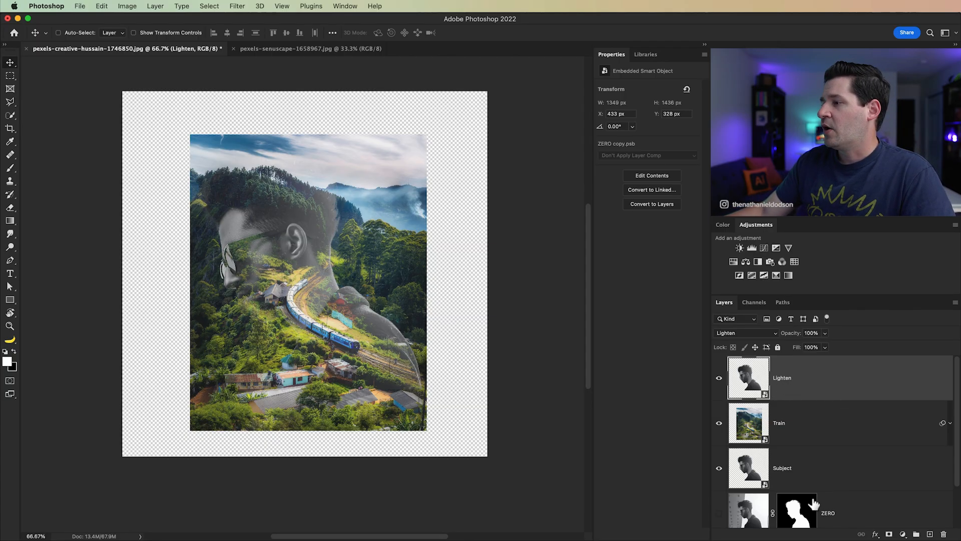
Step: Copy the ZERO layer's mask onto the Train layer and compare the masked result
{"action": "scroll", "coordinate": [841, 483], "scroll_direction": "down", "scroll_amount": 2}
{"action": "left_click", "coordinate": [808, 472]}
{"action": "scroll", "coordinate": [807, 471], "scroll_direction": "up", "scroll_amount": 2}
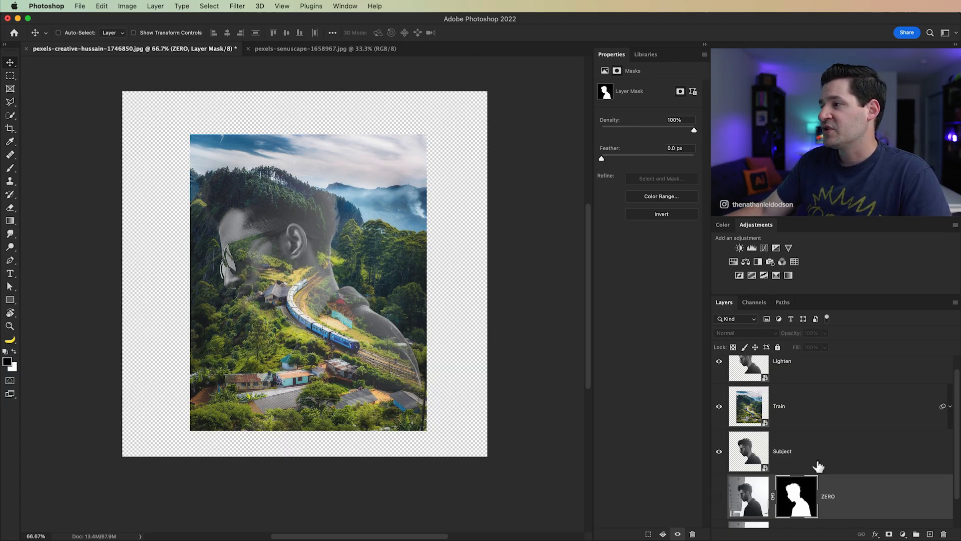
{"action": "scroll", "coordinate": [818, 480], "scroll_direction": "down", "scroll_amount": 1}
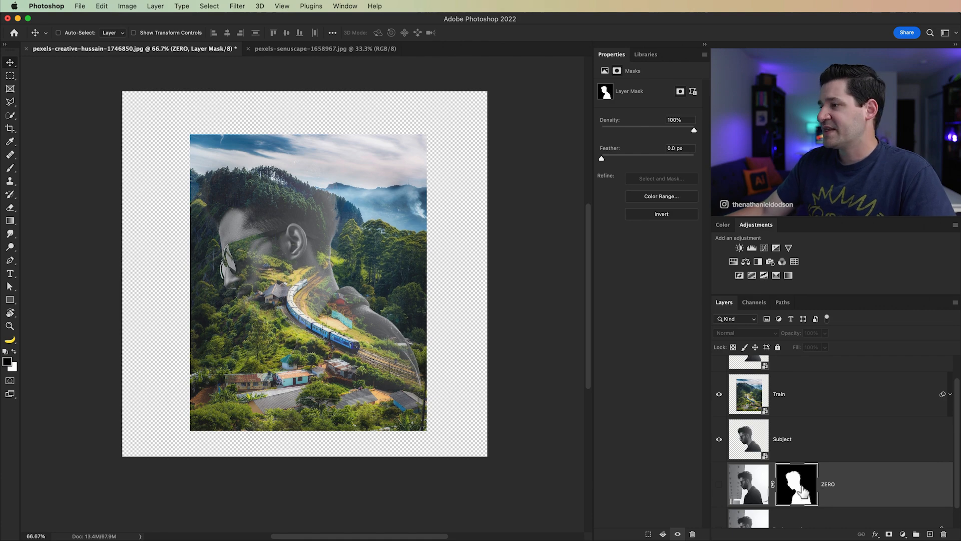
{"action": "left_click_drag", "start_coordinate": [799, 488], "coordinate": [797, 395]}
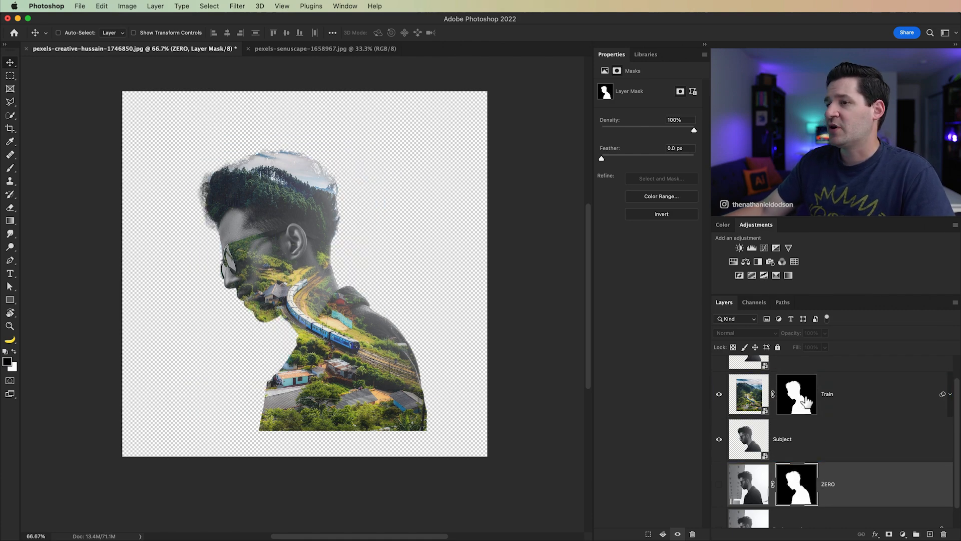
{"action": "left_click", "coordinate": [808, 410]}
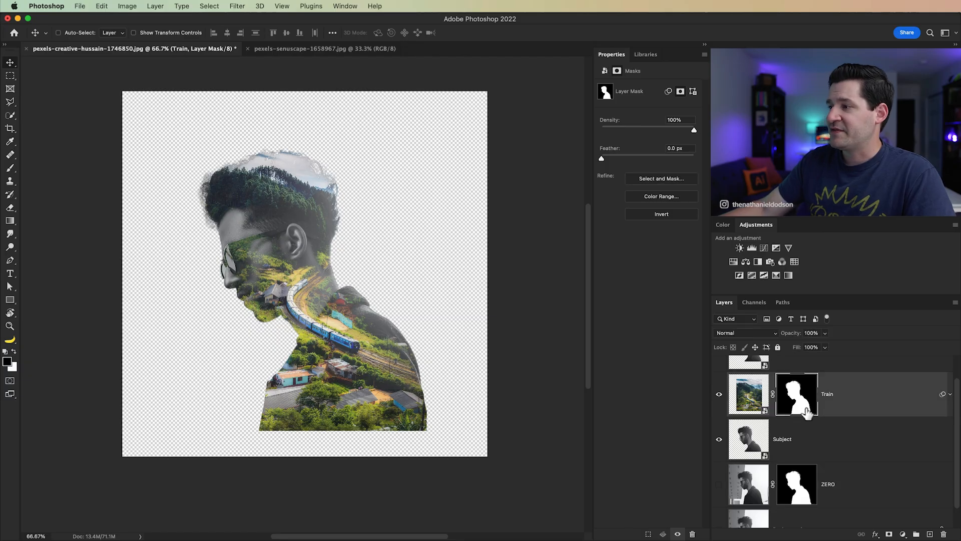
{"action": "left_click", "coordinate": [810, 498]}
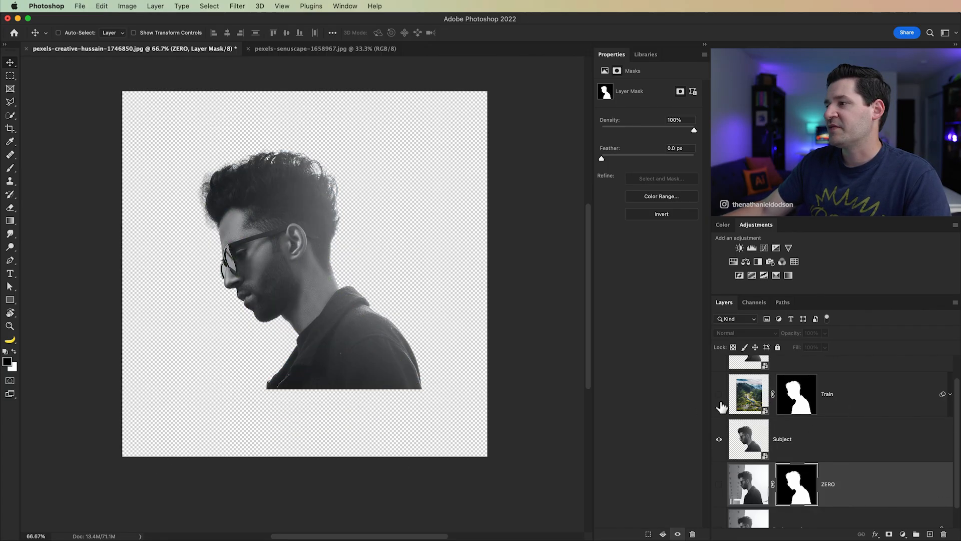
{"action": "left_click", "coordinate": [813, 414]}
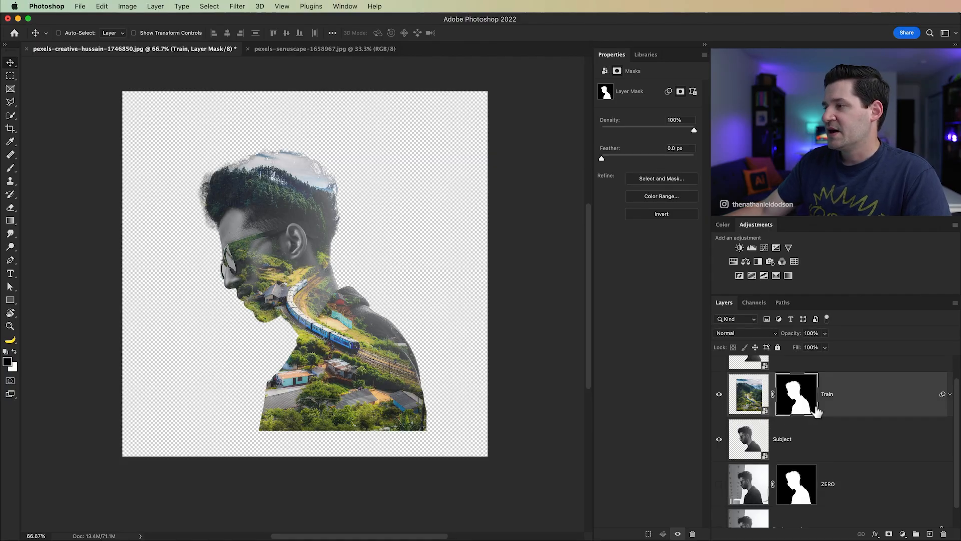
Step: Undo the mask copied onto the Train layer
{"action": "key", "text": "super+z"}
{"action": "key", "text": "super+z"}
{"action": "key", "text": "super+z"}
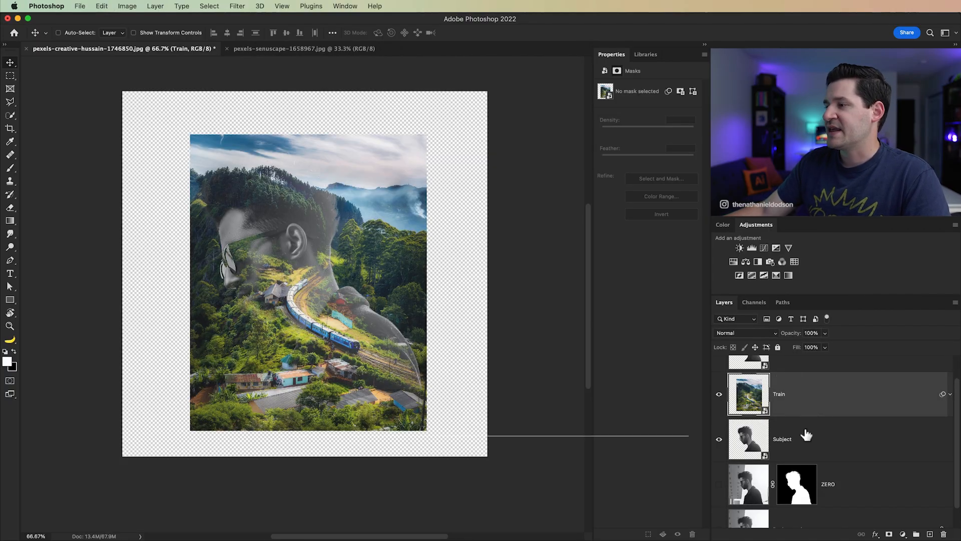
Step: Load the Subject layer's outline as a selection and add it as a mask on the Train layer
{"action": "left_click", "coordinate": [754, 446], "text": "super"}
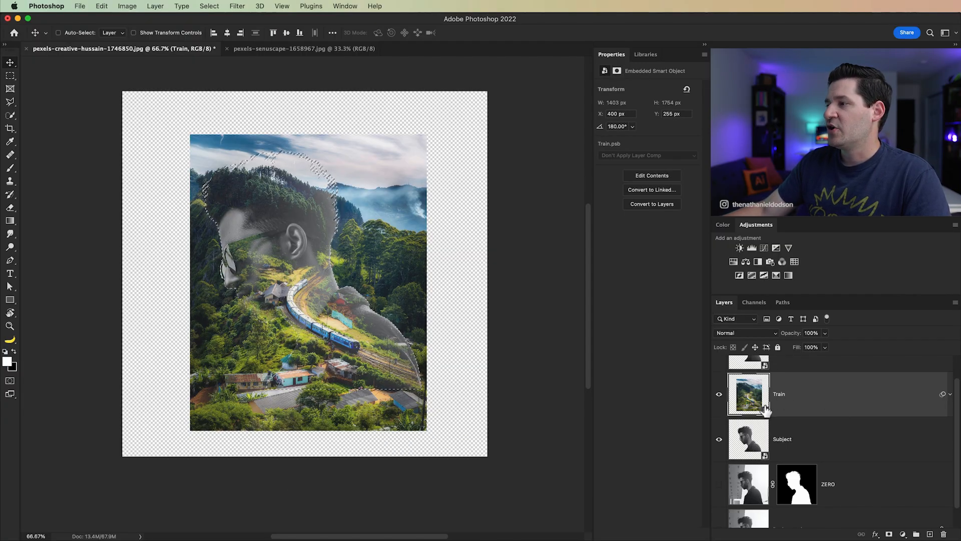
{"action": "left_click", "coordinate": [889, 534]}
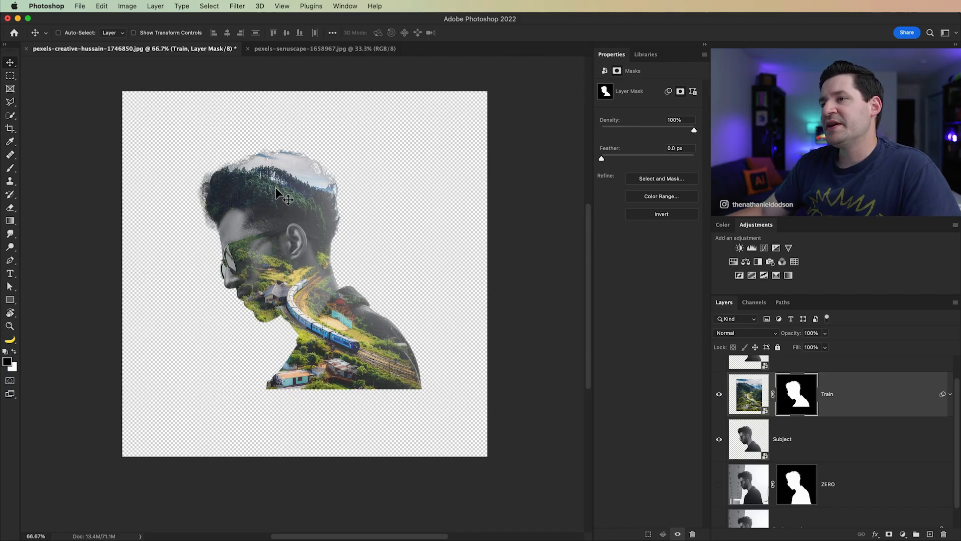
{"action": "left_click", "coordinate": [744, 442]}
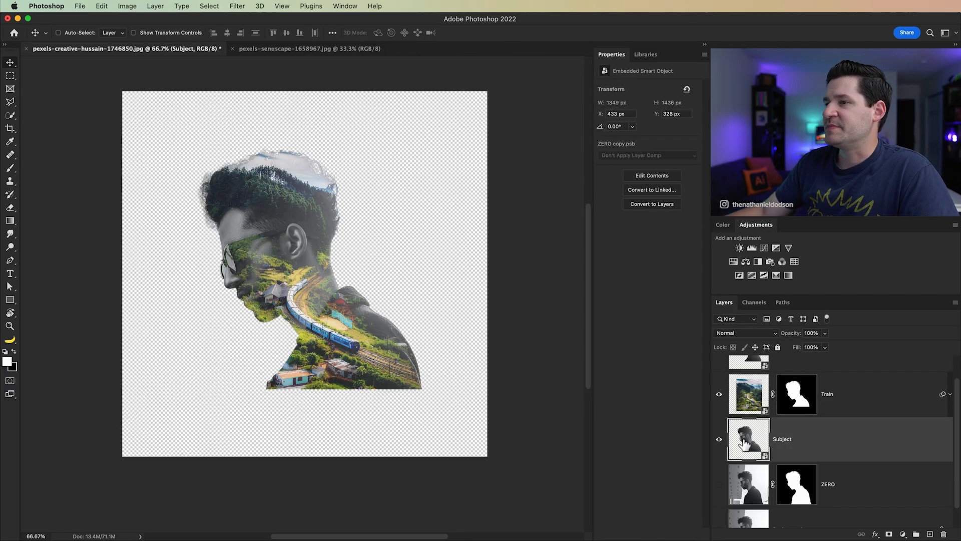
{"action": "scroll", "coordinate": [811, 410], "scroll_direction": "up", "scroll_amount": 2}
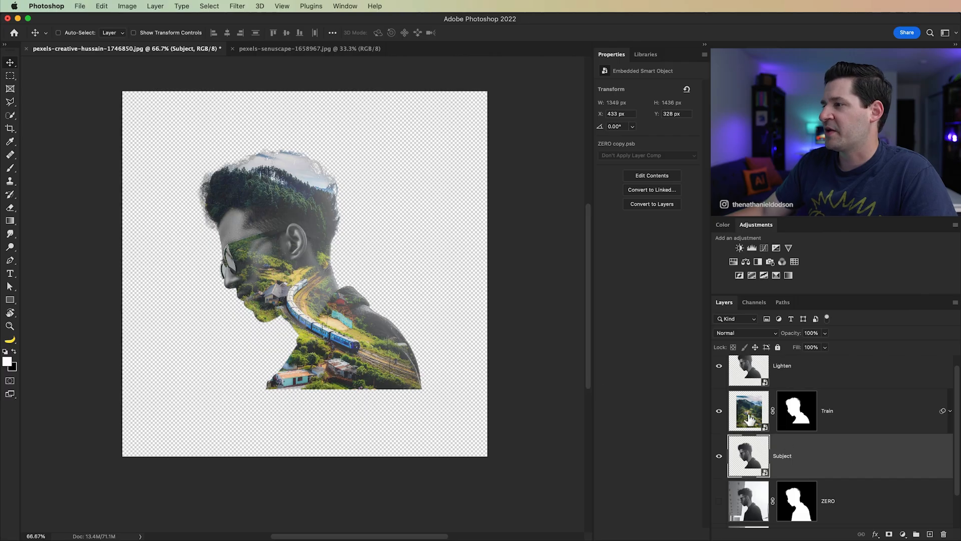
Step: Split the Train layer's Underlying Layer black point in Blend If to 0 / 85, blending the darker tones through
{"action": "left_click", "coordinate": [827, 410]}
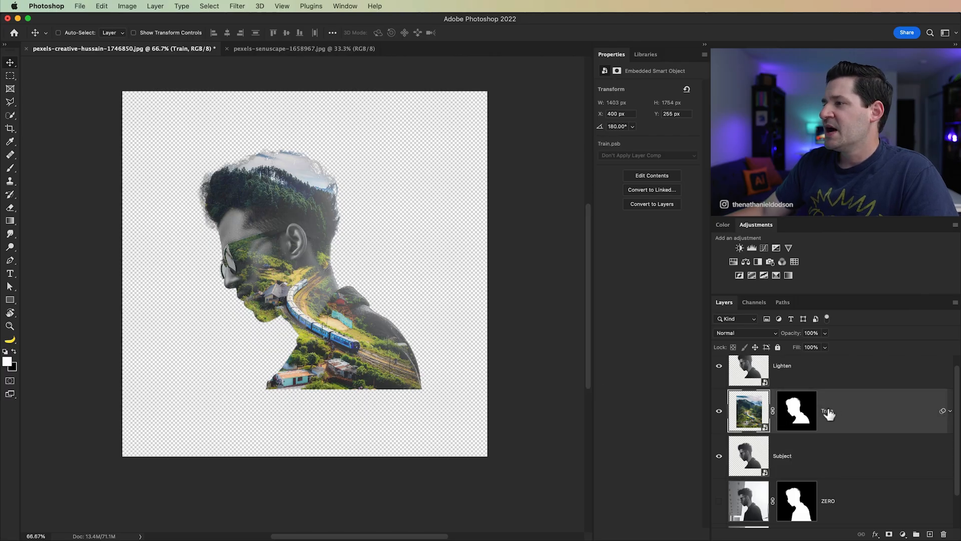
{"action": "double_click", "coordinate": [885, 414]}
{"action": "left_click_drag", "start_coordinate": [568, 294], "coordinate": [700, 272]}
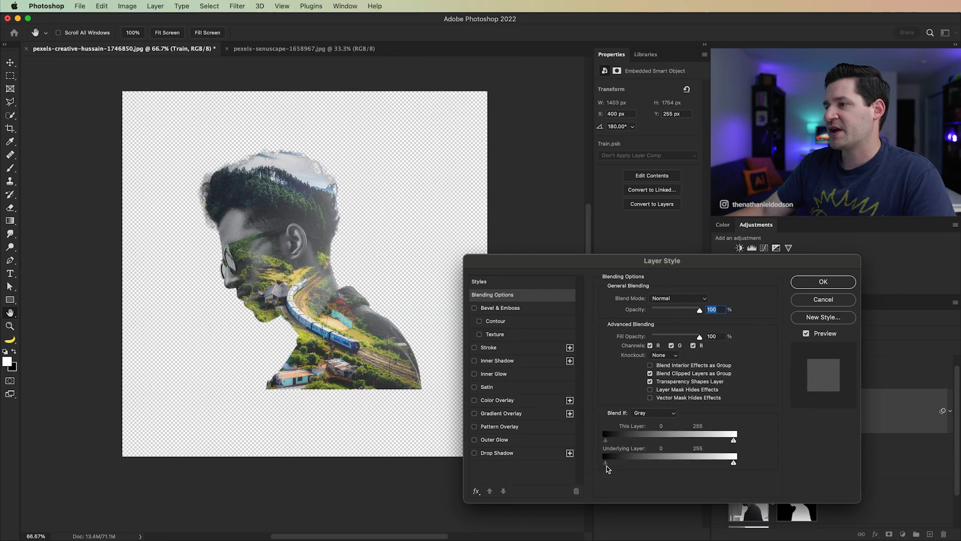
{"action": "key", "text": "alt"}
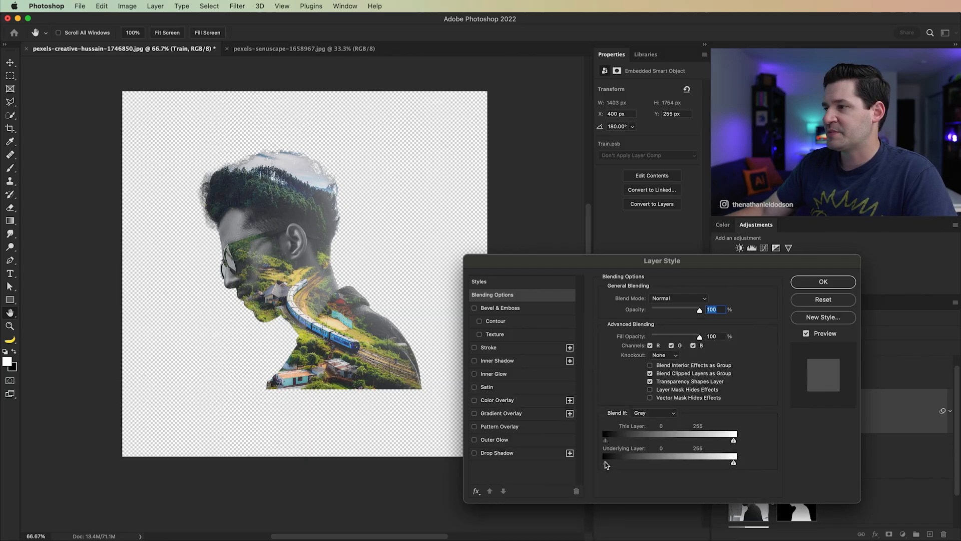
{"action": "left_click_drag", "start_coordinate": [623, 468], "coordinate": [652, 468]}
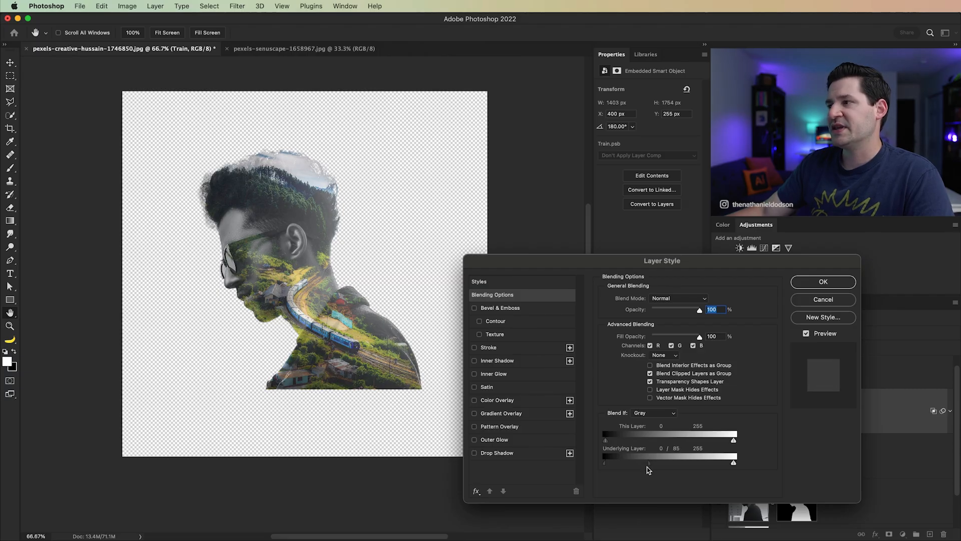
{"action": "left_click", "coordinate": [829, 284]}
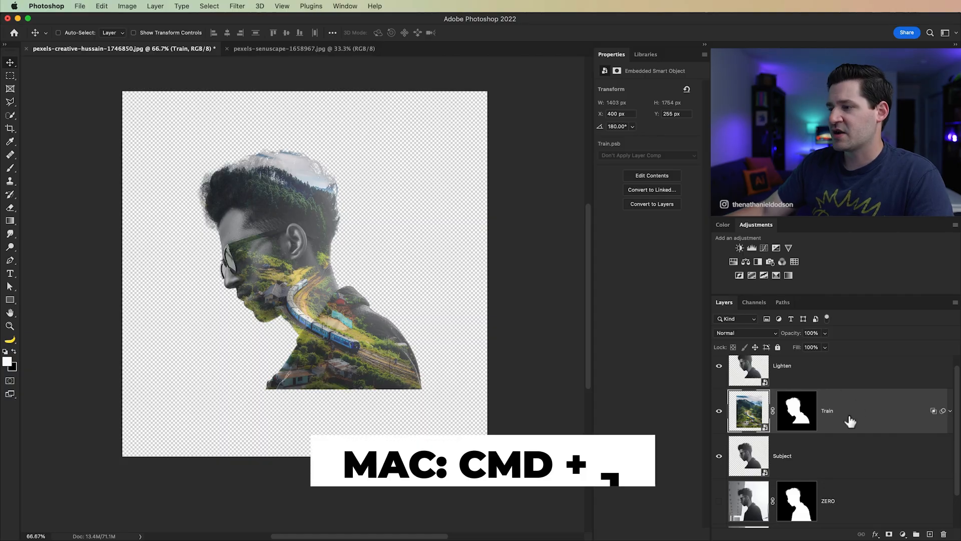
Step: Duplicate the Train layer and rename the copy Screen
{"action": "key", "text": "super+j"}
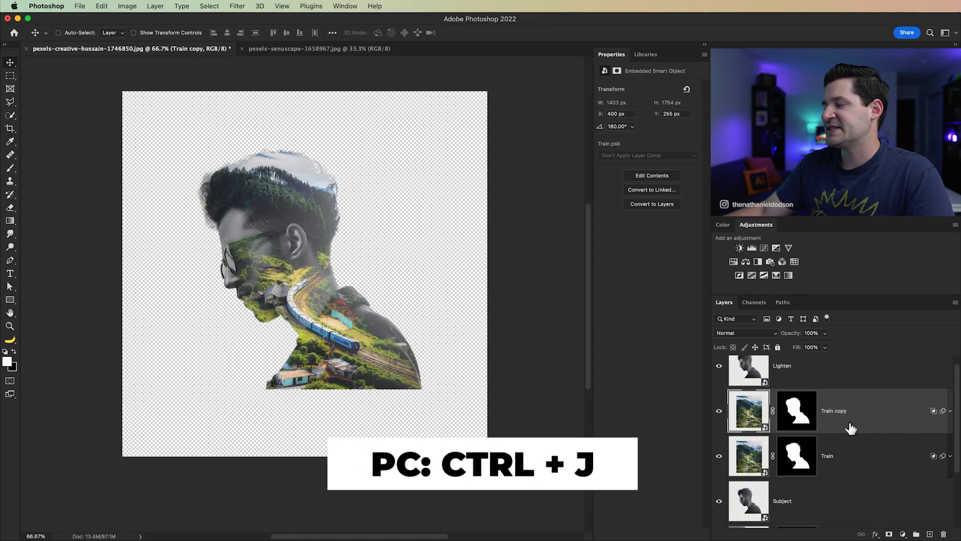
{"action": "double_click", "coordinate": [837, 410]}
{"action": "type", "text": "Screen"}
{"action": "key", "text": "Return"}
Step: Set the Screen layer's blend mode to Screen and its opacity to 37%
{"action": "left_click", "coordinate": [748, 335]}
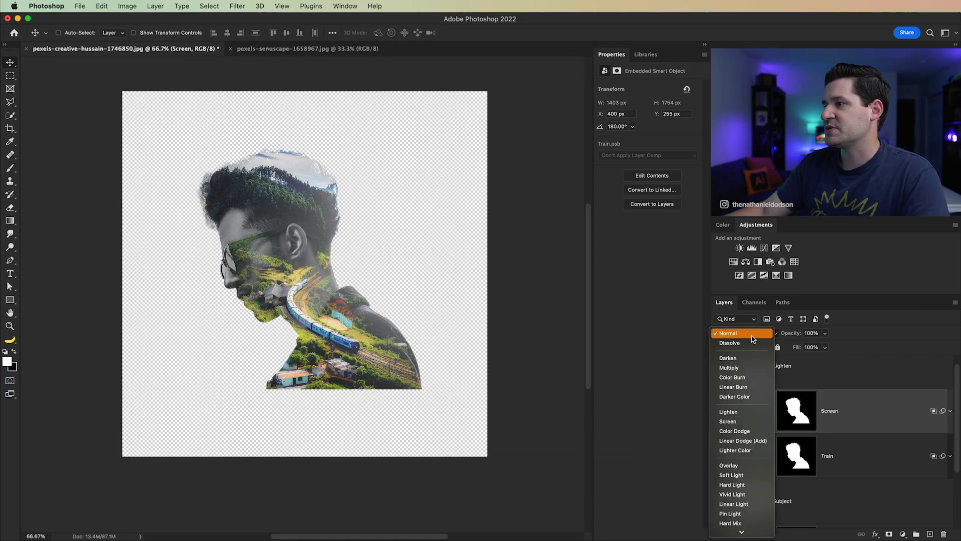
{"action": "left_click", "coordinate": [745, 424]}
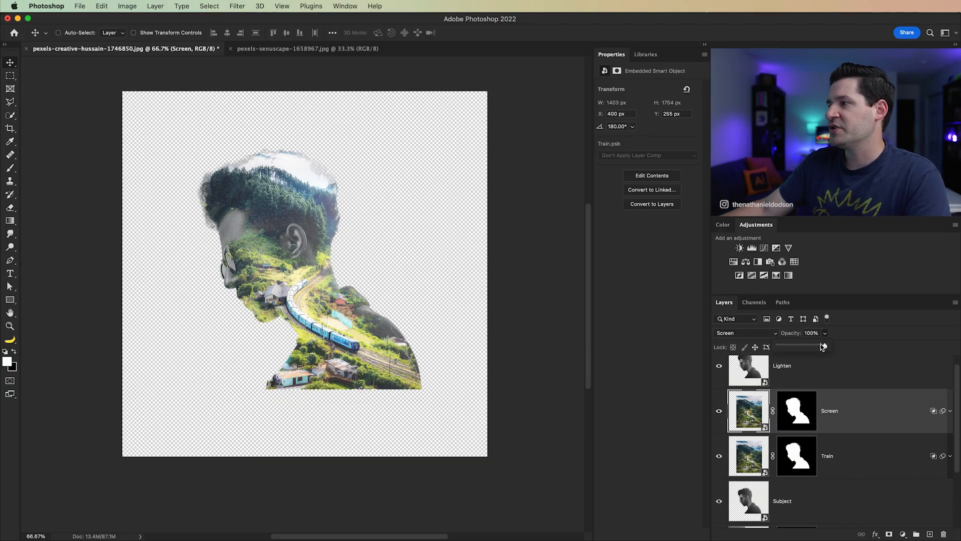
{"action": "left_click_drag", "start_coordinate": [801, 346], "coordinate": [799, 346]}
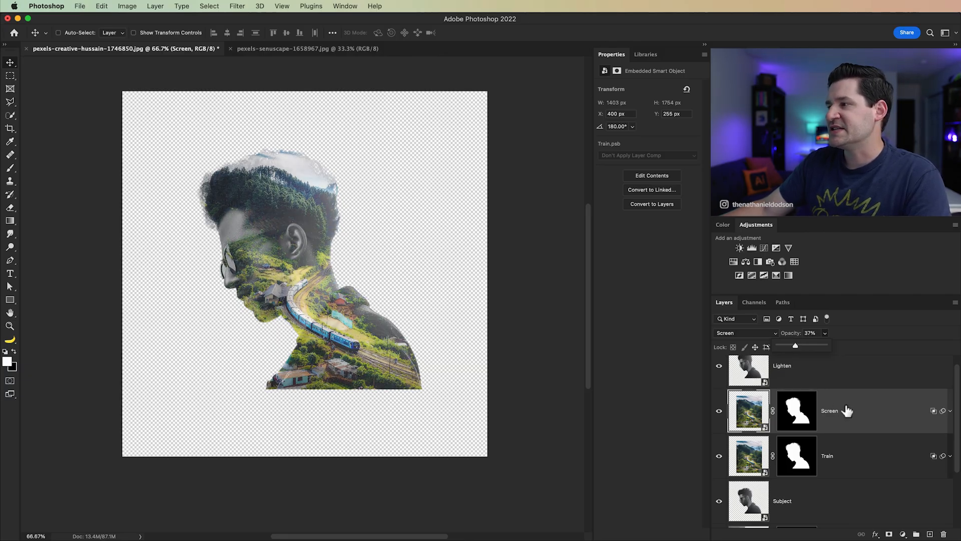
Step: Add white layer masks to the Lighten and Subject layers
{"action": "left_click", "coordinate": [842, 382]}
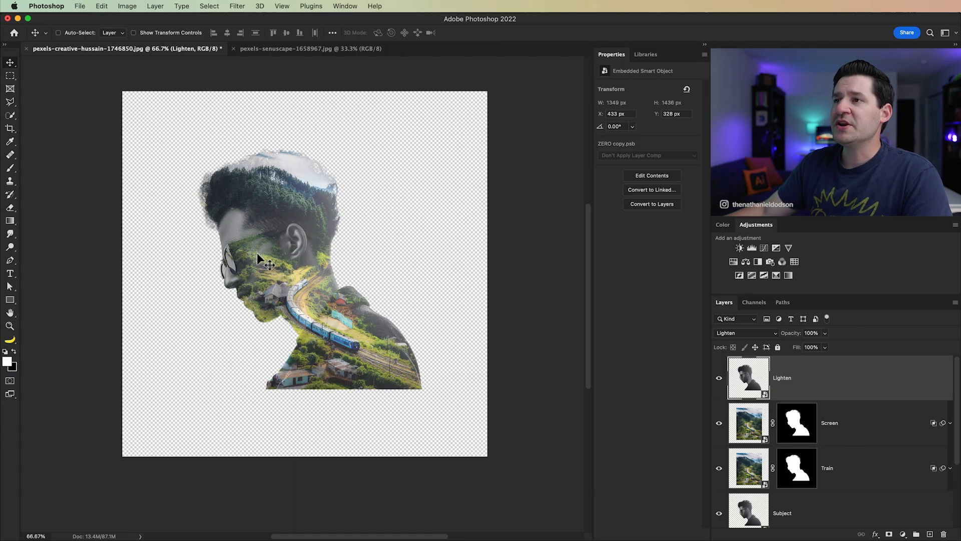
{"action": "left_click", "coordinate": [890, 535]}
{"action": "left_click", "coordinate": [850, 516]}
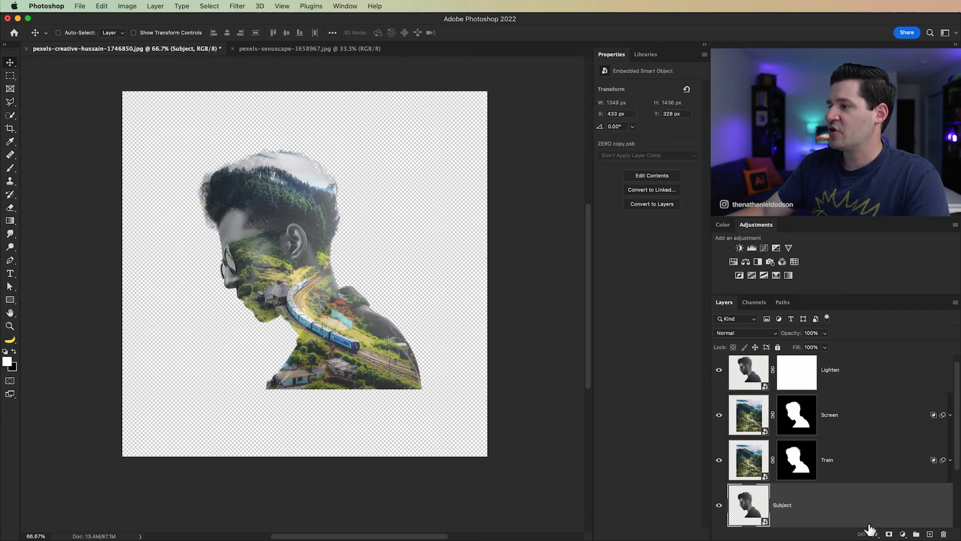
{"action": "left_click", "coordinate": [890, 535]}
{"action": "scroll", "coordinate": [821, 400], "scroll_direction": "up", "scroll_amount": 1}
Step: Target the Lighten layer's mask and set up a soft 325 px brush with 0% hardness and 26% opacity
{"action": "left_click", "coordinate": [803, 380]}
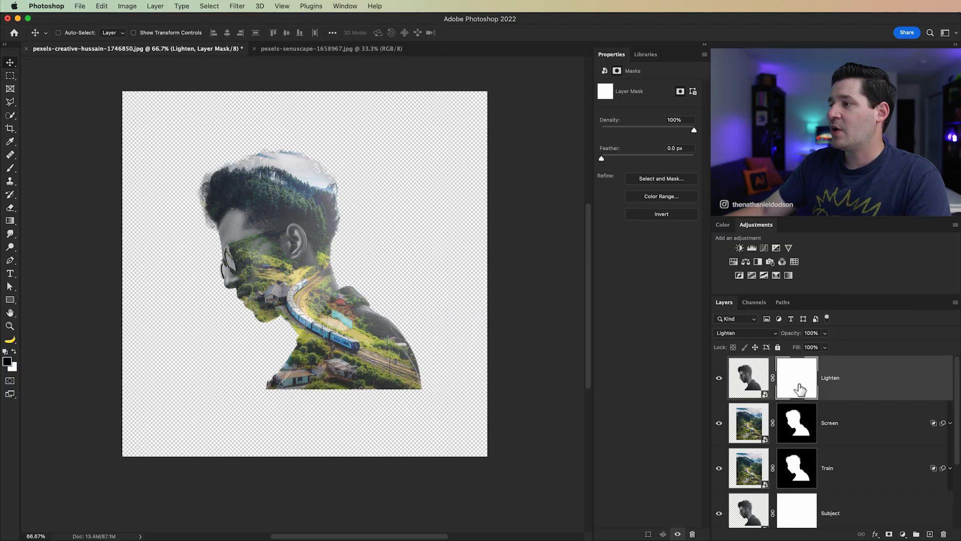
{"action": "left_click", "coordinate": [12, 169]}
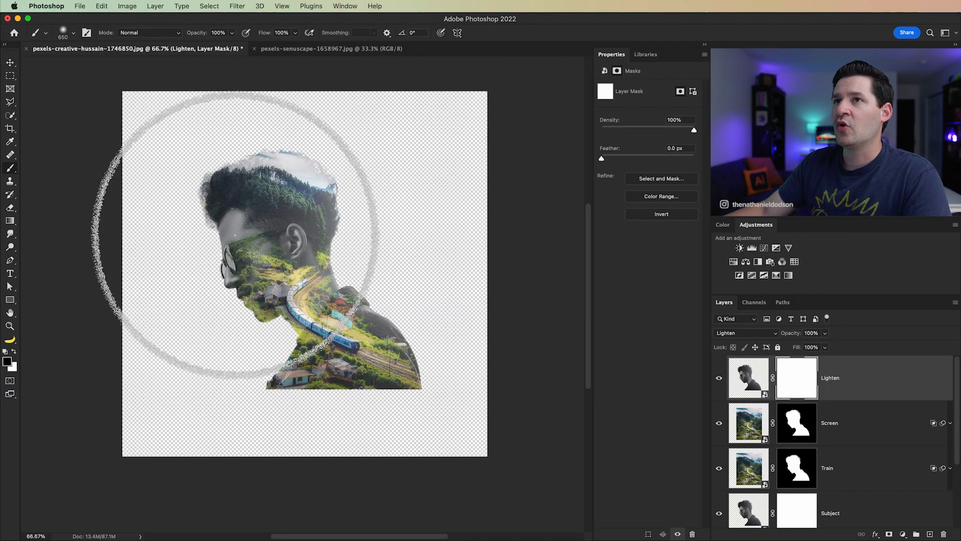
{"action": "right_click", "coordinate": [238, 219]}
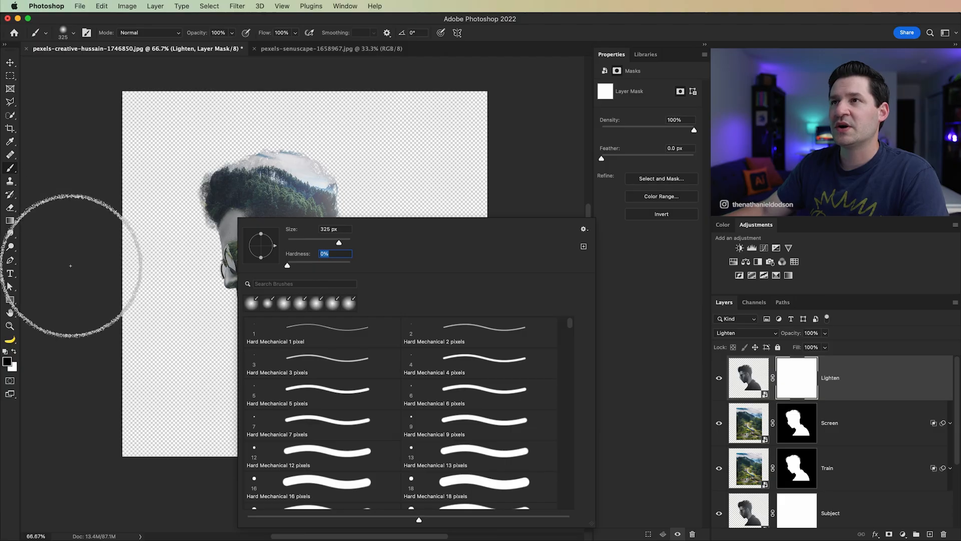
{"action": "left_click", "coordinate": [204, 33]}
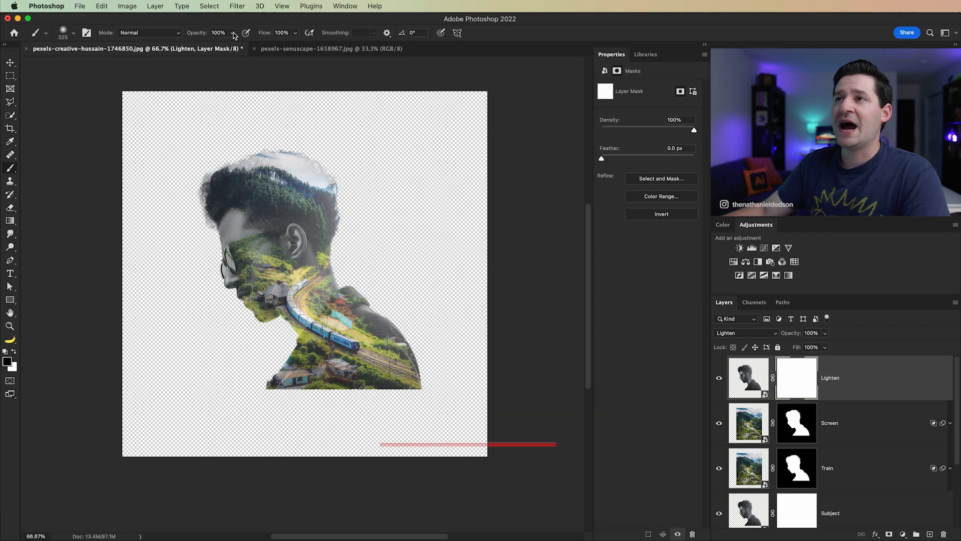
{"action": "left_click", "coordinate": [233, 33]}
{"action": "left_click_drag", "start_coordinate": [232, 47], "coordinate": [209, 48]}
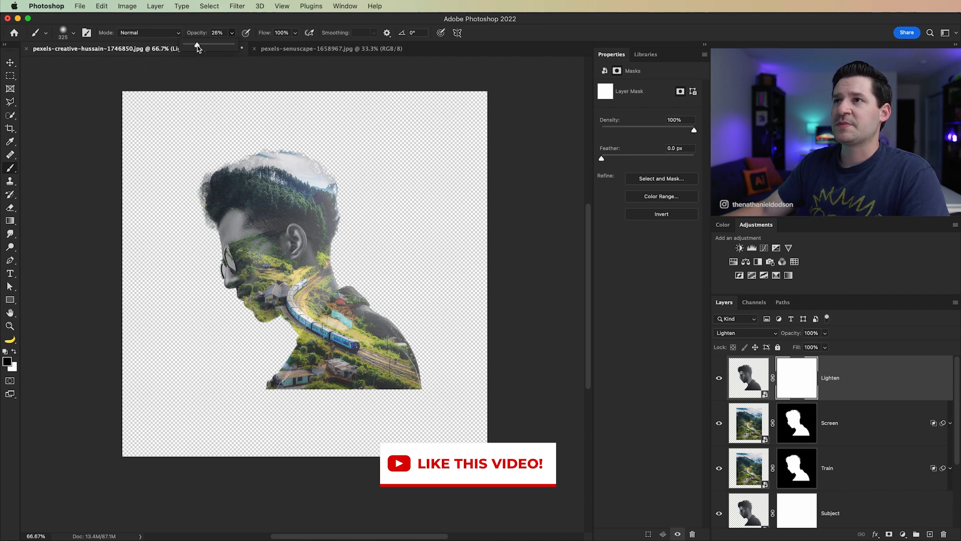
{"action": "left_click", "coordinate": [79, 215]}
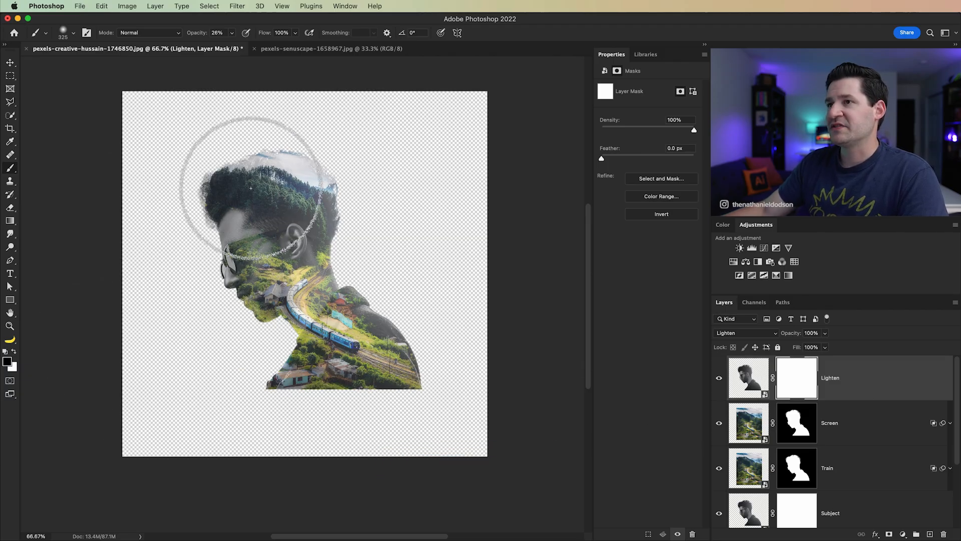
Step: Paint black over the hair and upper head on the Lighten mask, raising brush opacity to 50% and undoing unwanted strokes
{"action": "left_click", "coordinate": [723, 381]}
{"action": "left_click", "coordinate": [725, 383]}
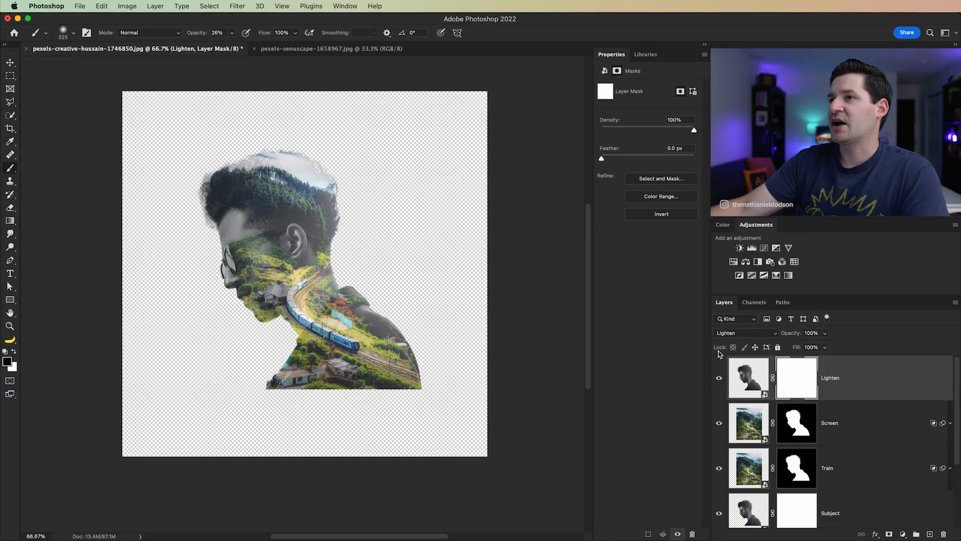
{"action": "mouse_move", "coordinate": [244, 149]}
{"action": "left_mouse_down"}
{"action": "mouse_move", "coordinate": [216, 145]}
{"action": "mouse_move", "coordinate": [267, 147]}
{"action": "left_mouse_up"}
{"action": "key", "text": "5"}
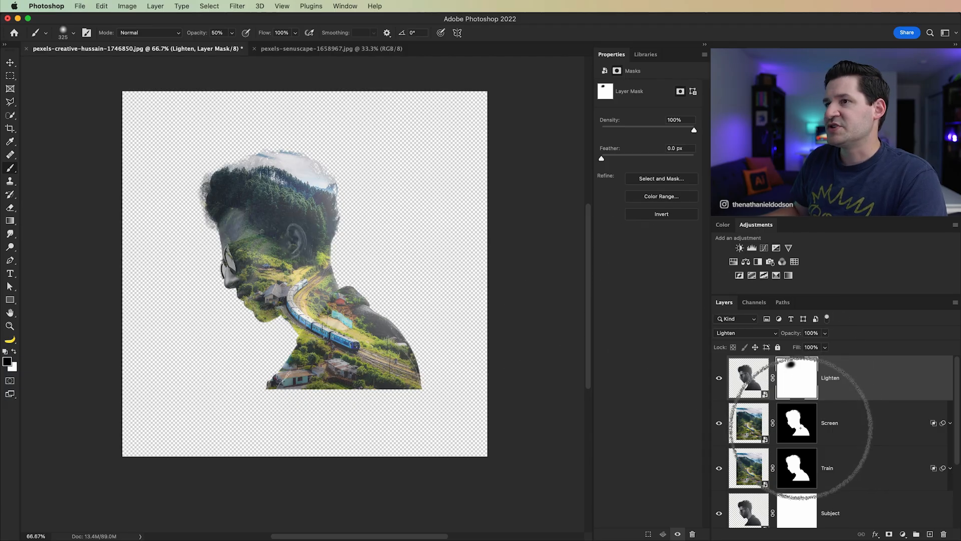
{"action": "key", "text": "super+z"}
{"action": "key", "text": "super+z"}
{"action": "key", "text": "super+z"}
{"action": "key", "text": "super+z"}
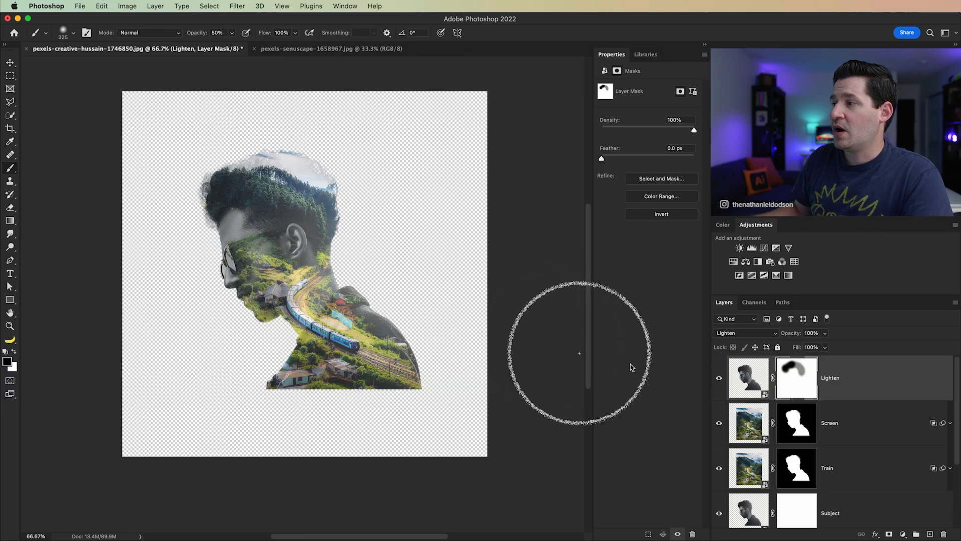
Step: Paint black over the face and jaw on the Screen and Train masks, and refine the Subject and Lighten masks around the head
{"action": "left_click", "coordinate": [808, 438]}
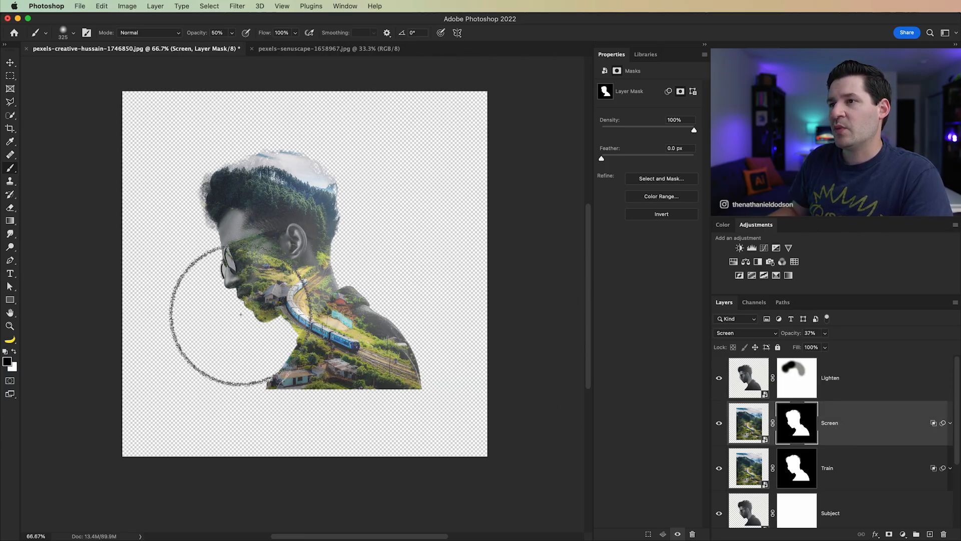
{"action": "left_click_drag", "start_coordinate": [222, 291], "coordinate": [248, 325]}
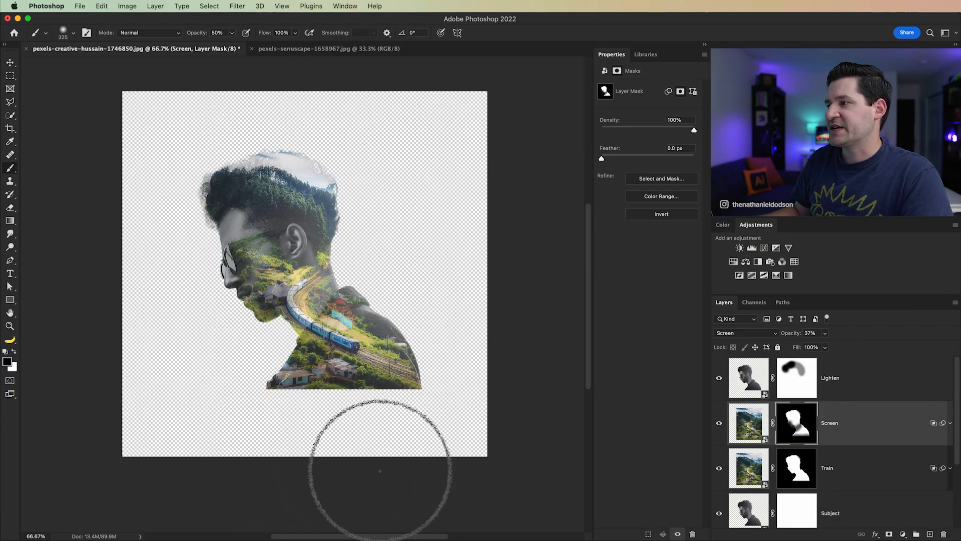
{"action": "left_click", "coordinate": [801, 471]}
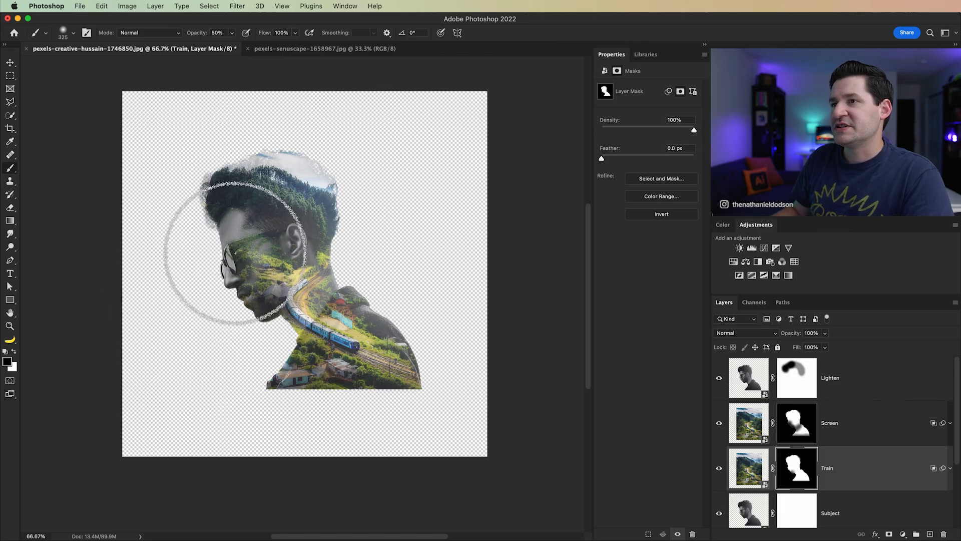
{"action": "left_click_drag", "start_coordinate": [233, 258], "coordinate": [231, 218]}
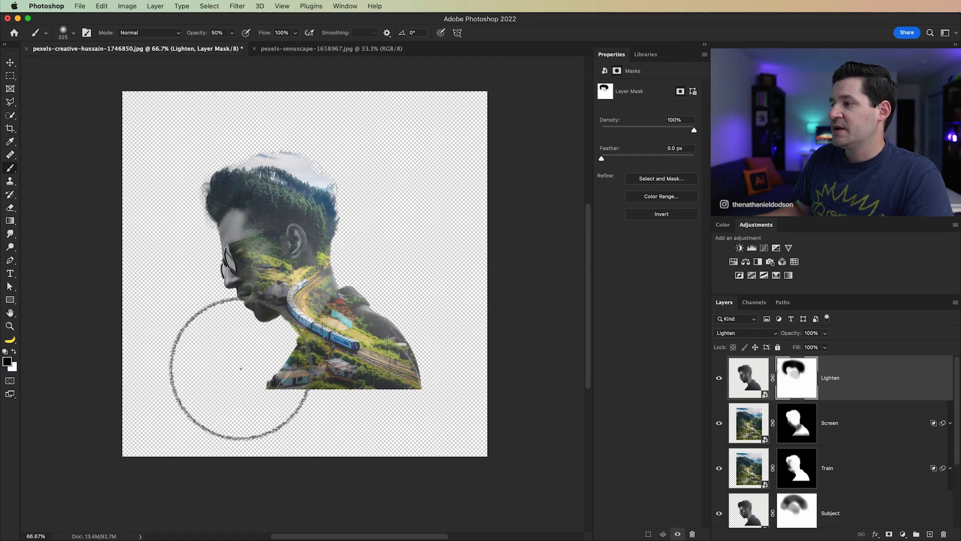
{"action": "key", "text": "x"}
{"action": "key", "text": "v"}
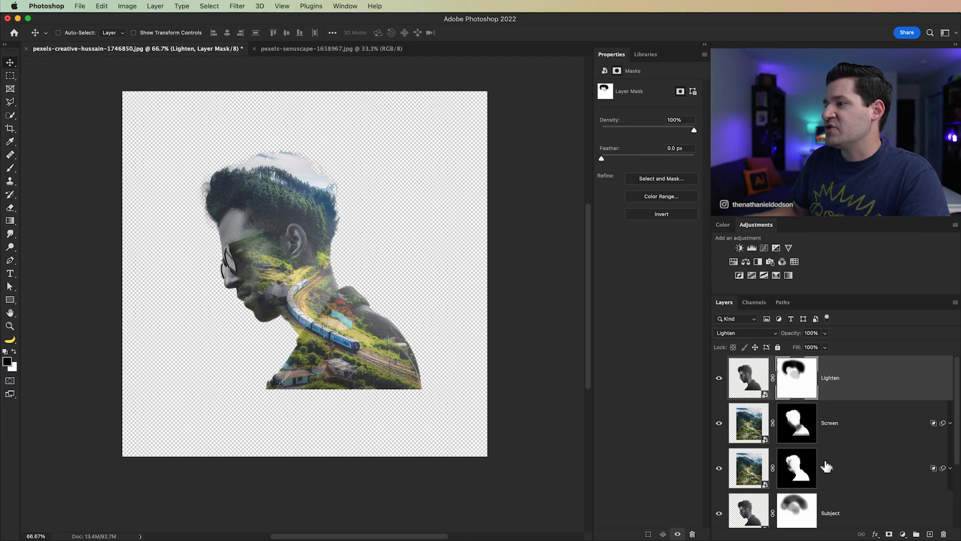
Step: Load the Subject outline as a selection, fade the landscape off the face on the Train mask with a black 600 px brush, and deselect
{"action": "left_click", "coordinate": [748, 513], "text": "super"}
{"action": "left_click", "coordinate": [796, 436]}
{"action": "left_click", "coordinate": [801, 478]}
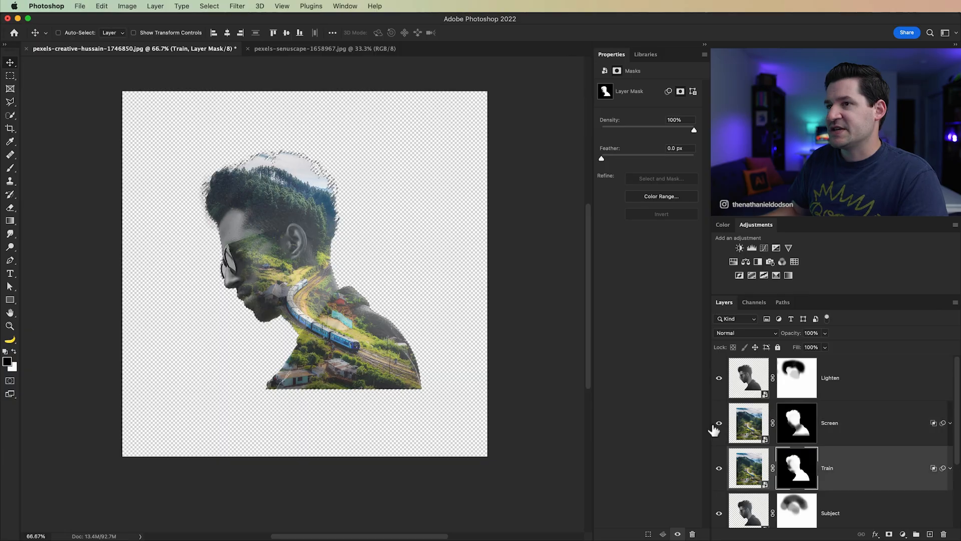
{"action": "key", "text": "b"}
{"action": "key", "text": "bracketright"}
{"action": "key", "text": "bracketright"}
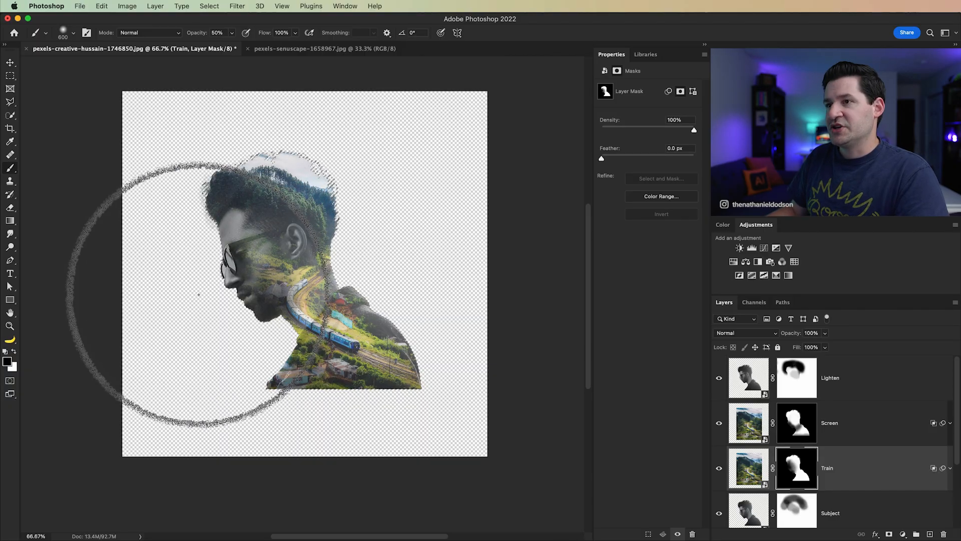
{"action": "key", "text": "v"}
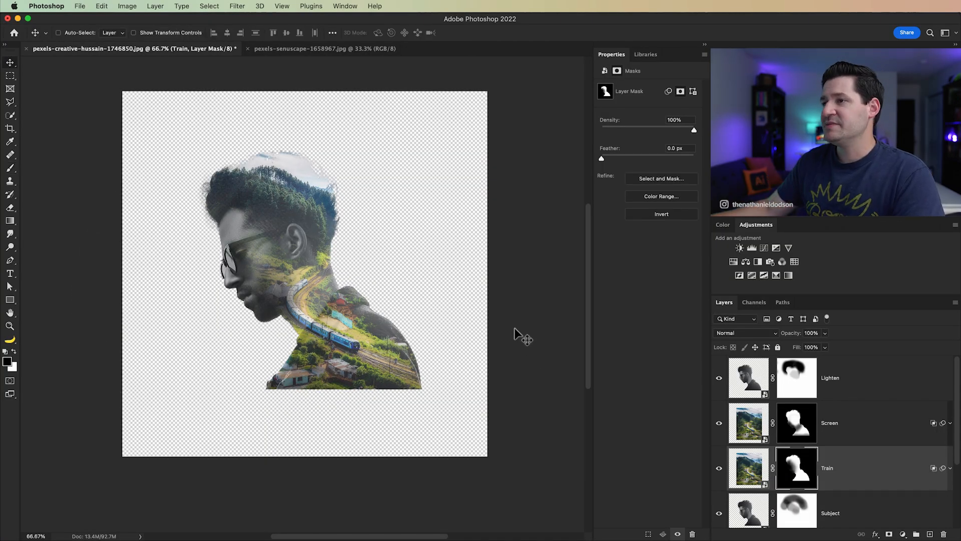
Step: Add a light grey #dedede Solid Color fill layer directly above the ZERO layer as the background
{"action": "scroll", "coordinate": [816, 481], "scroll_direction": "down", "scroll_amount": 2}
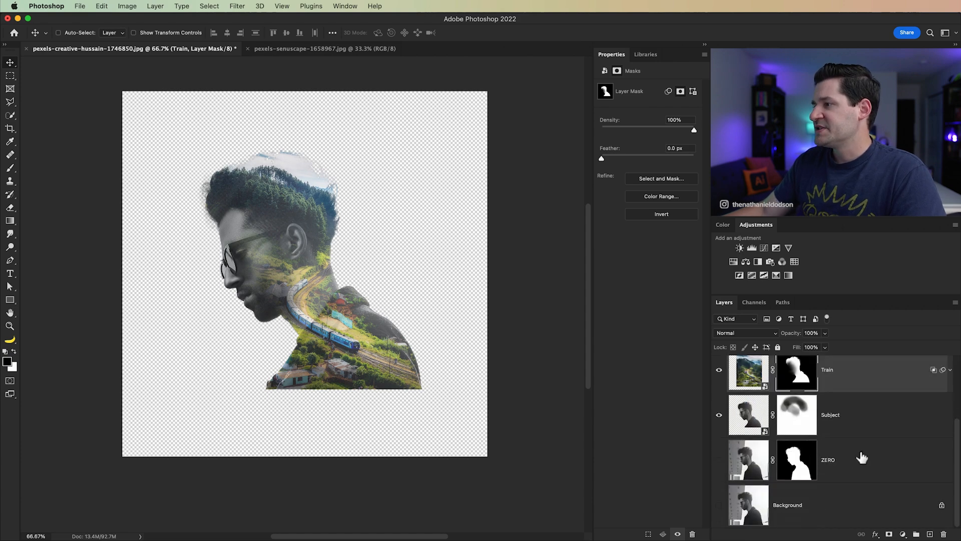
{"action": "left_click", "coordinate": [853, 458]}
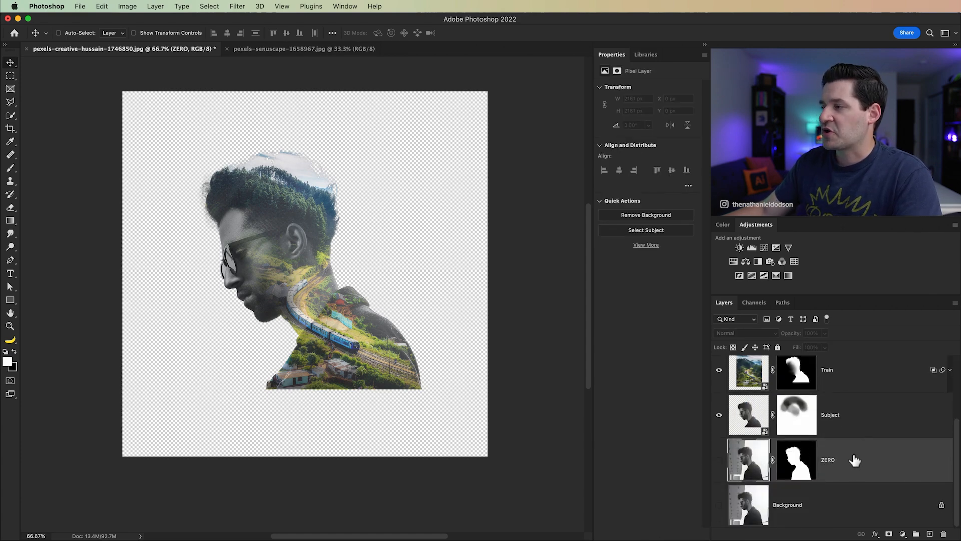
{"action": "left_click", "coordinate": [155, 6]}
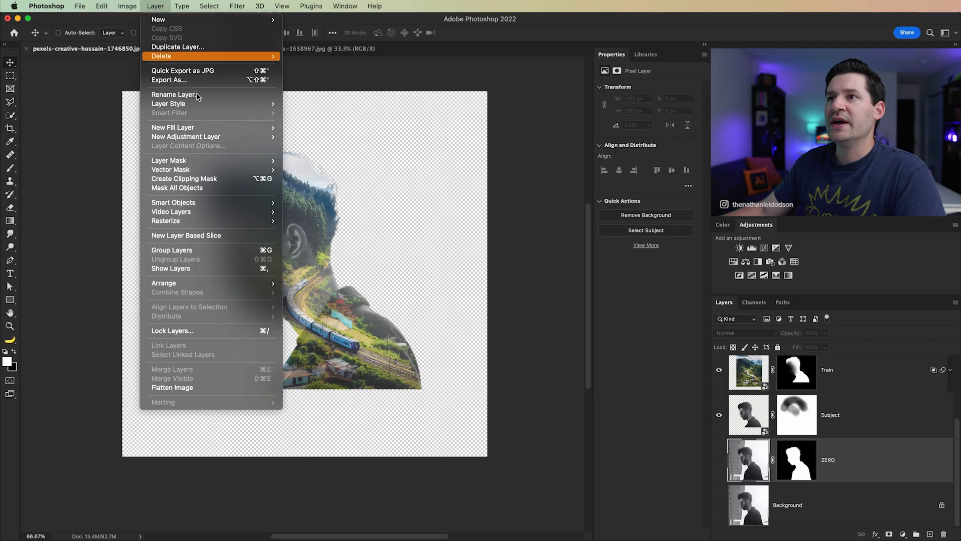
{"action": "mouse_move", "coordinate": [213, 128]}
{"action": "left_click", "coordinate": [325, 129]}
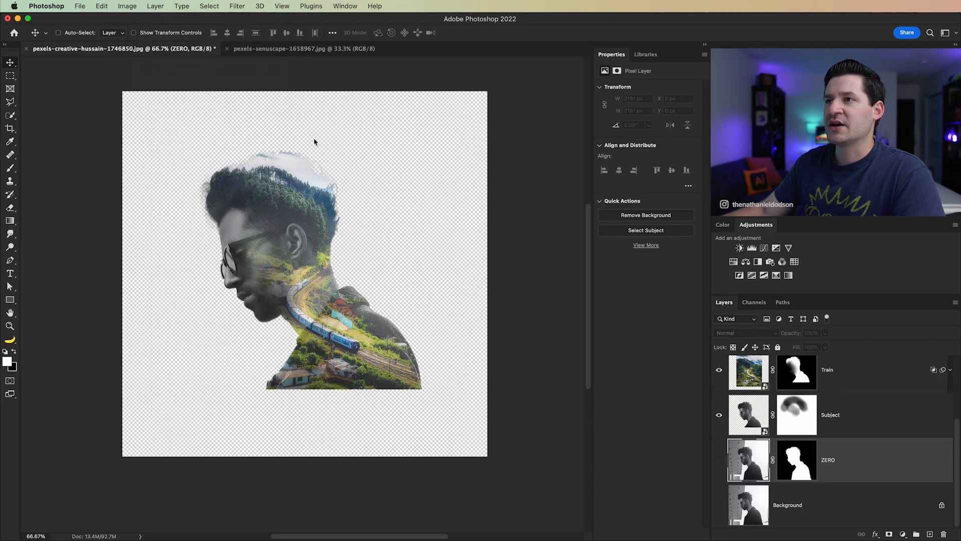
{"action": "left_click", "coordinate": [395, 259]}
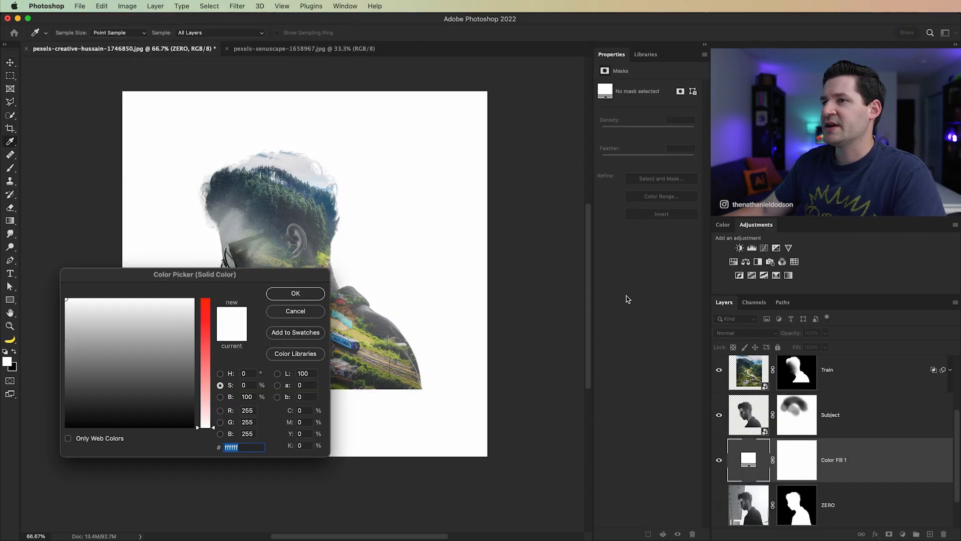
{"action": "left_click_drag", "start_coordinate": [217, 283], "coordinate": [592, 287]}
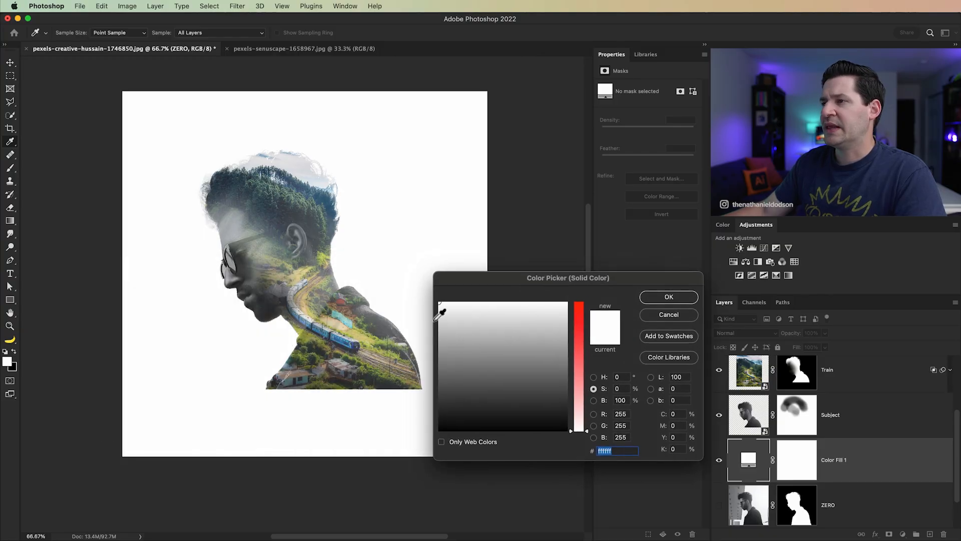
{"action": "left_click_drag", "start_coordinate": [443, 317], "coordinate": [439, 318]}
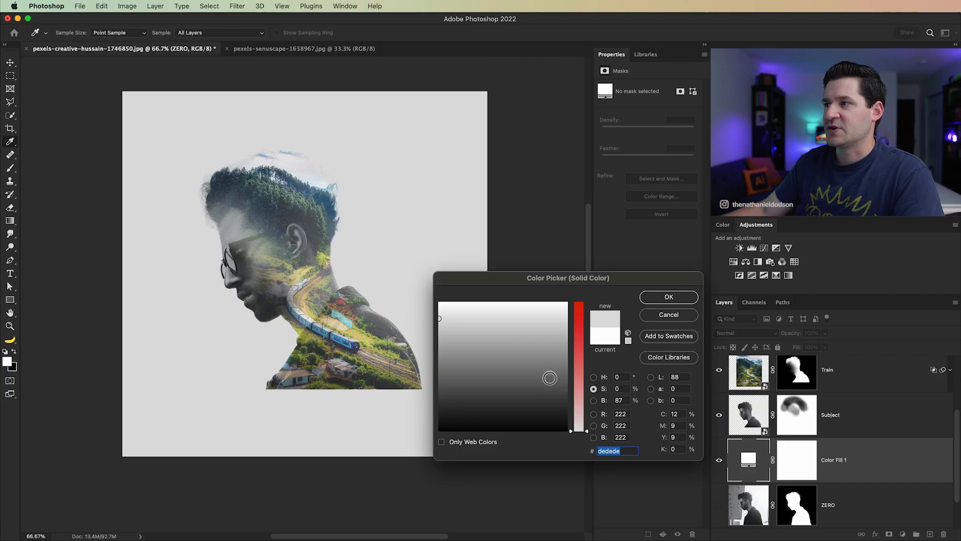
{"action": "left_click", "coordinate": [679, 298]}
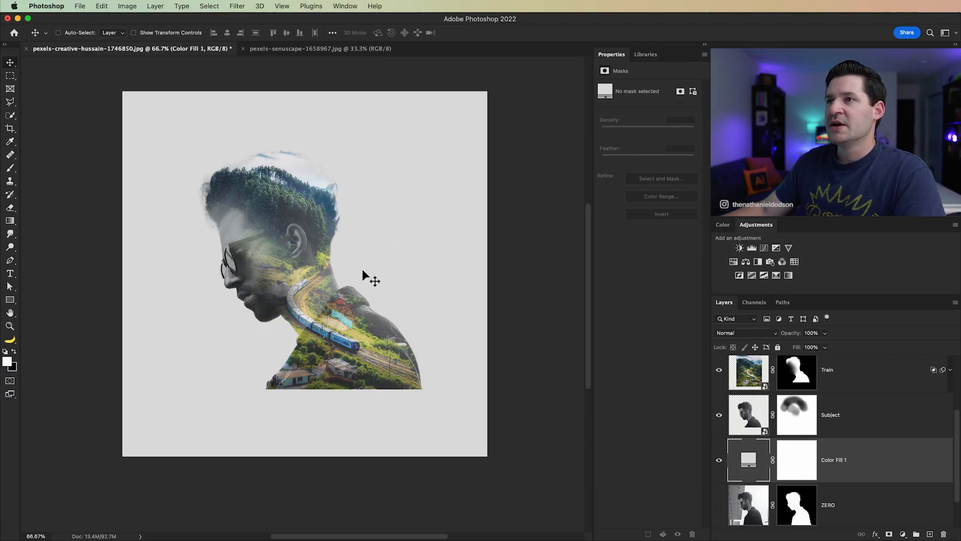
Step: Add a Black & White adjustment above the Lighten layer with Reds 73, Yellows 2, Greens 79, Cyans 122, Blues 125 and Magentas 109
{"action": "left_click_drag", "start_coordinate": [287, 222], "coordinate": [313, 255]}
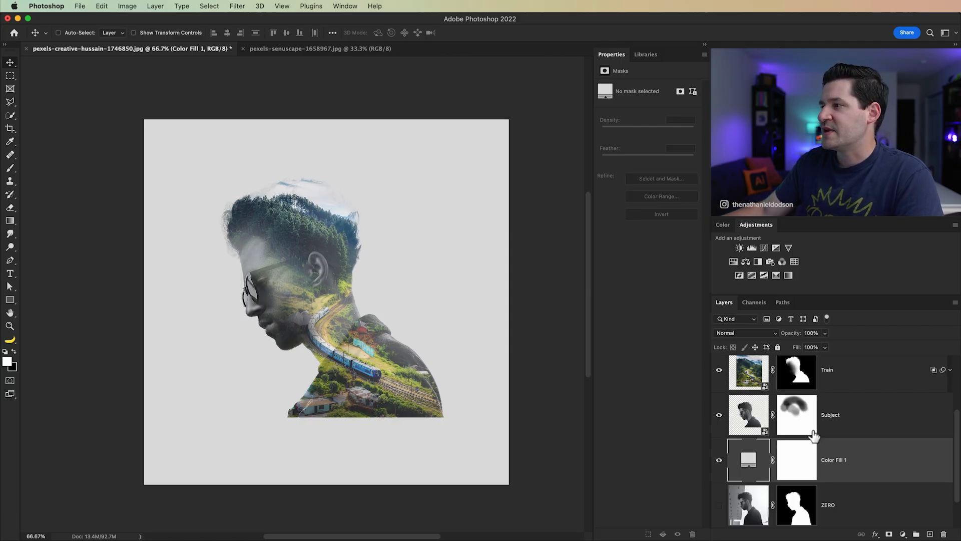
{"action": "scroll", "coordinate": [809, 451], "scroll_direction": "up", "scroll_amount": 2}
{"action": "left_click", "coordinate": [854, 389]}
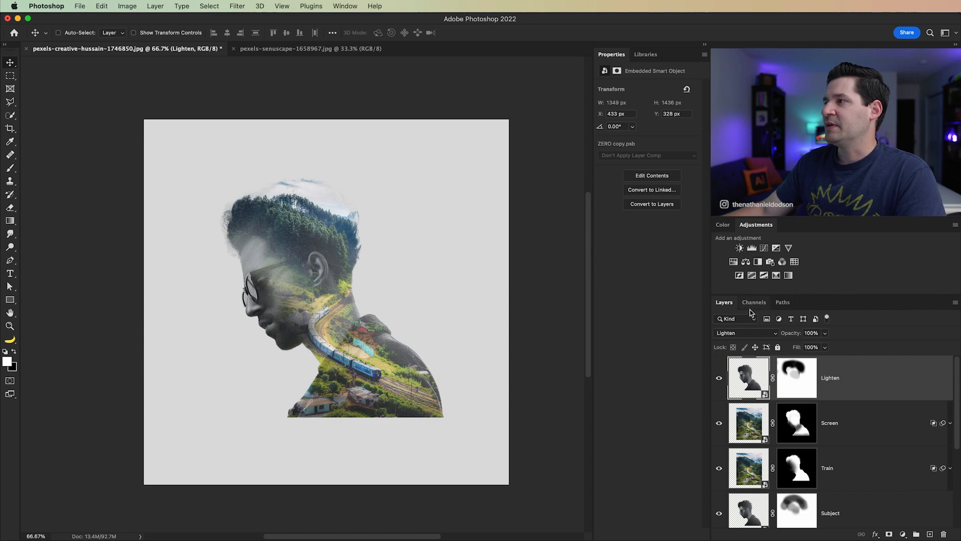
{"action": "left_click", "coordinate": [758, 268]}
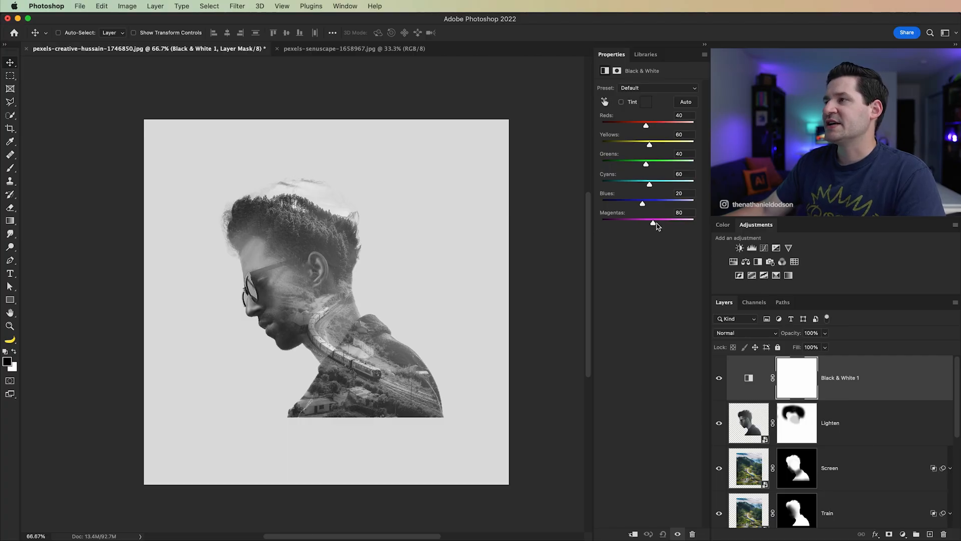
{"action": "left_click_drag", "start_coordinate": [652, 204], "coordinate": [663, 187]}
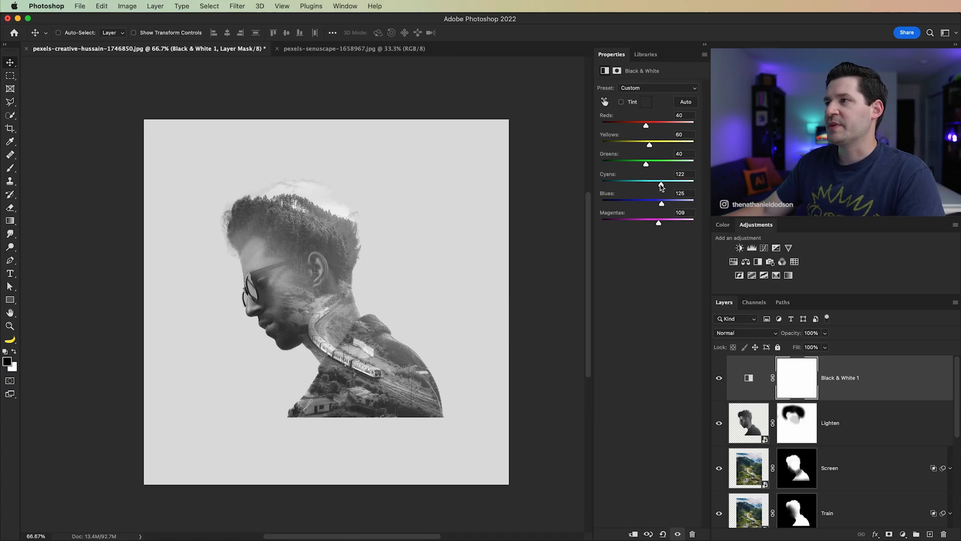
{"action": "scroll", "coordinate": [300, 218], "scroll_direction": "up", "scroll_amount": 5}
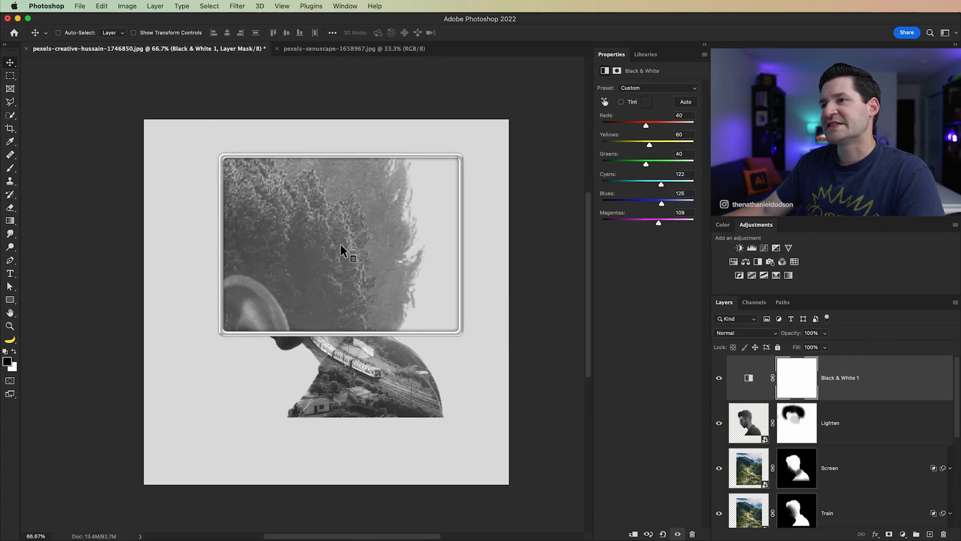
{"action": "scroll", "coordinate": [302, 216], "scroll_direction": "down", "scroll_amount": 5}
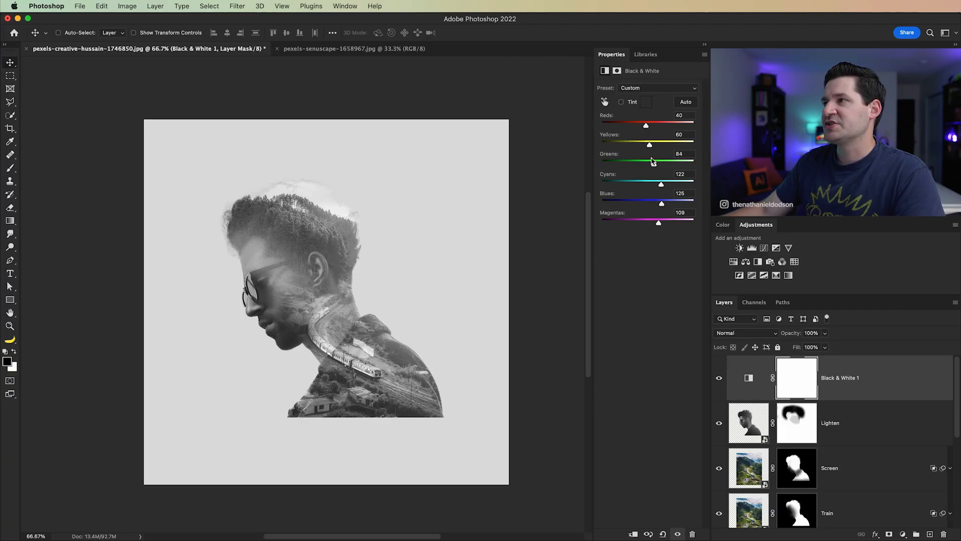
{"action": "mouse_move", "coordinate": [658, 144]}
{"action": "left_mouse_down"}
{"action": "mouse_move", "coordinate": [668, 144]}
{"action": "mouse_move", "coordinate": [642, 147]}
{"action": "left_mouse_up"}
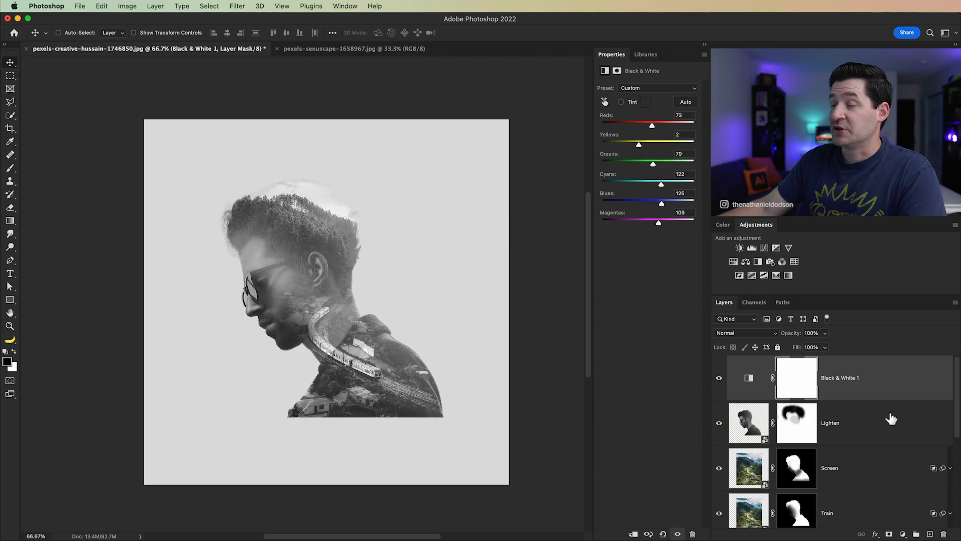
Step: Create a new layer above the Black & White adjustment and name it DarkenHairTips
{"action": "left_click", "coordinate": [931, 534]}
{"action": "double_click", "coordinate": [789, 379]}
{"action": "type", "text": "DarkenHairTips"}
{"action": "key", "text": "Return"}
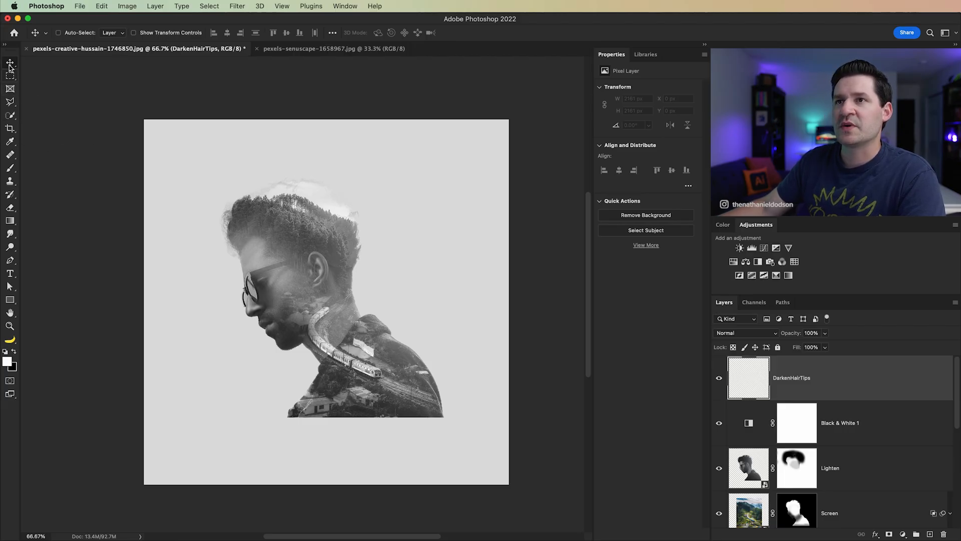
Step: Set up a soft black 201 px brush with 0% hardness, try a stroke over the hair, and undo it
{"action": "left_click", "coordinate": [12, 170]}
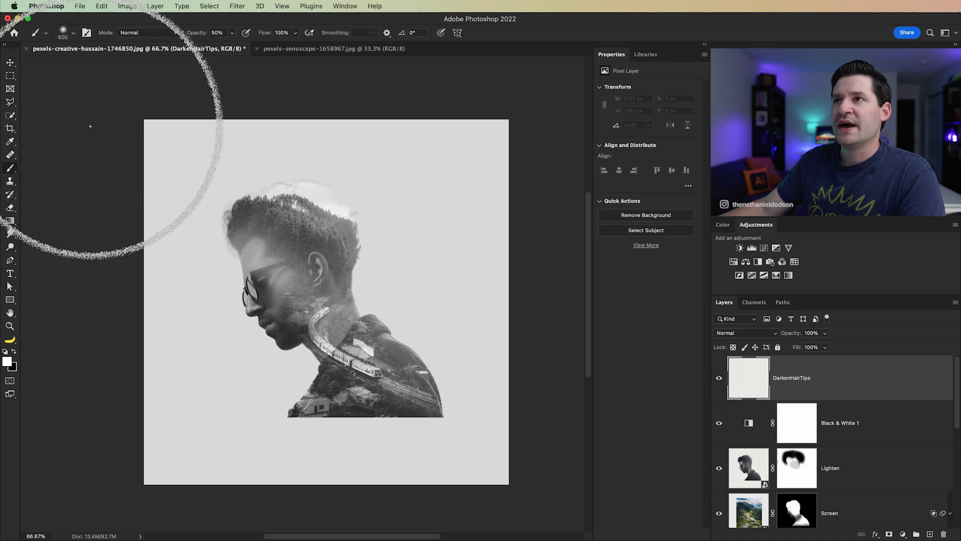
{"action": "right_click", "coordinate": [178, 167]}
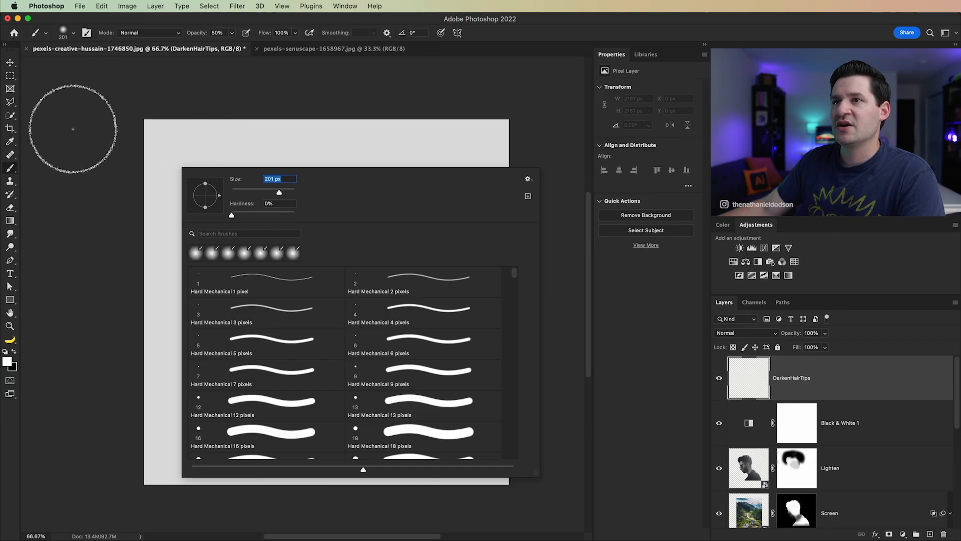
{"action": "left_click", "coordinate": [82, 134]}
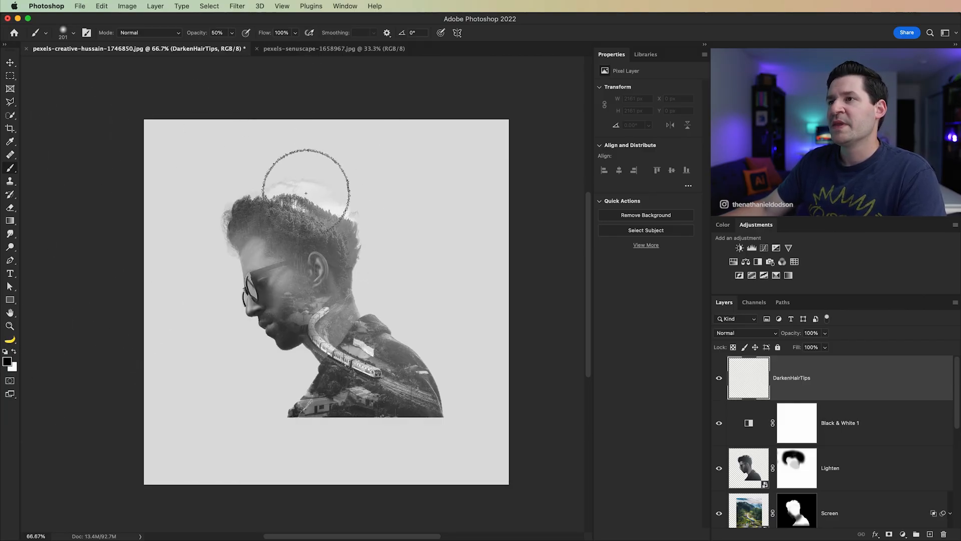
{"action": "mouse_move", "coordinate": [255, 184]}
{"action": "left_mouse_down"}
{"action": "mouse_move", "coordinate": [290, 169]}
{"action": "mouse_move", "coordinate": [316, 176]}
{"action": "mouse_move", "coordinate": [290, 170]}
{"action": "mouse_move", "coordinate": [261, 183]}
{"action": "mouse_move", "coordinate": [347, 197]}
{"action": "mouse_move", "coordinate": [372, 228]}
{"action": "mouse_move", "coordinate": [359, 207]}
{"action": "mouse_move", "coordinate": [292, 163]}
{"action": "mouse_move", "coordinate": [218, 199]}
{"action": "mouse_move", "coordinate": [262, 197]}
{"action": "mouse_move", "coordinate": [381, 235]}
{"action": "left_mouse_up"}
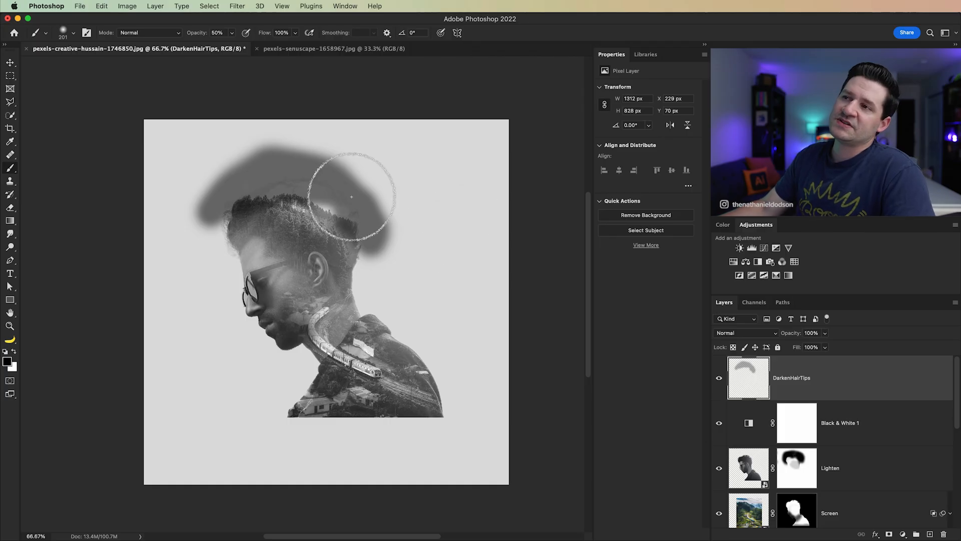
{"action": "key", "text": "super+z"}
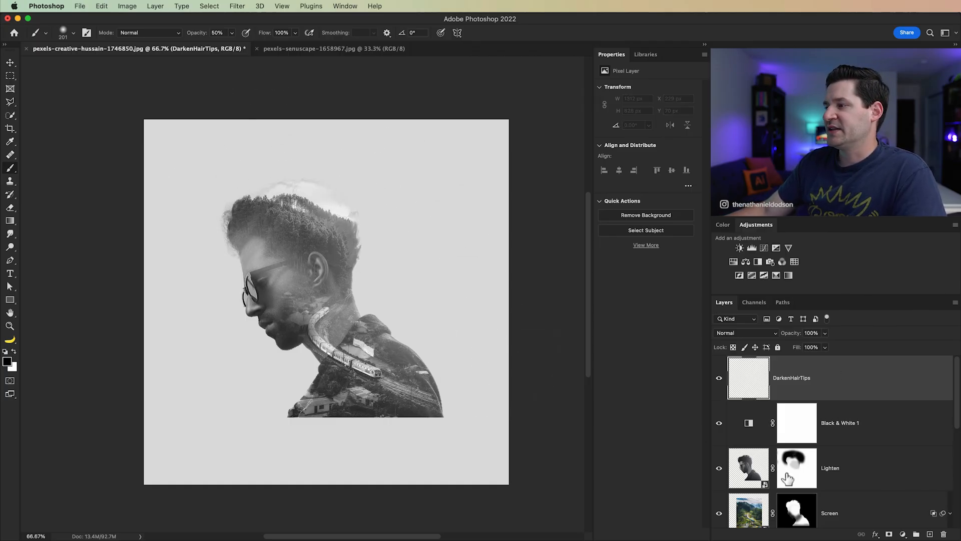
Step: Mask the DarkenHairTips layer with the man's outline loaded from the Lighten layer, and target the layer's pixels for painting
{"action": "left_click", "coordinate": [753, 484], "text": "super"}
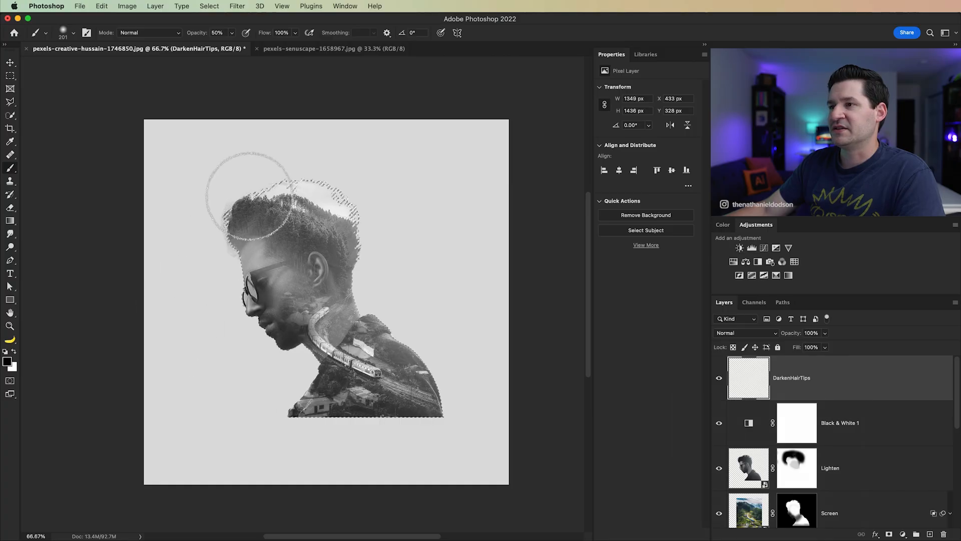
{"action": "left_click", "coordinate": [889, 534]}
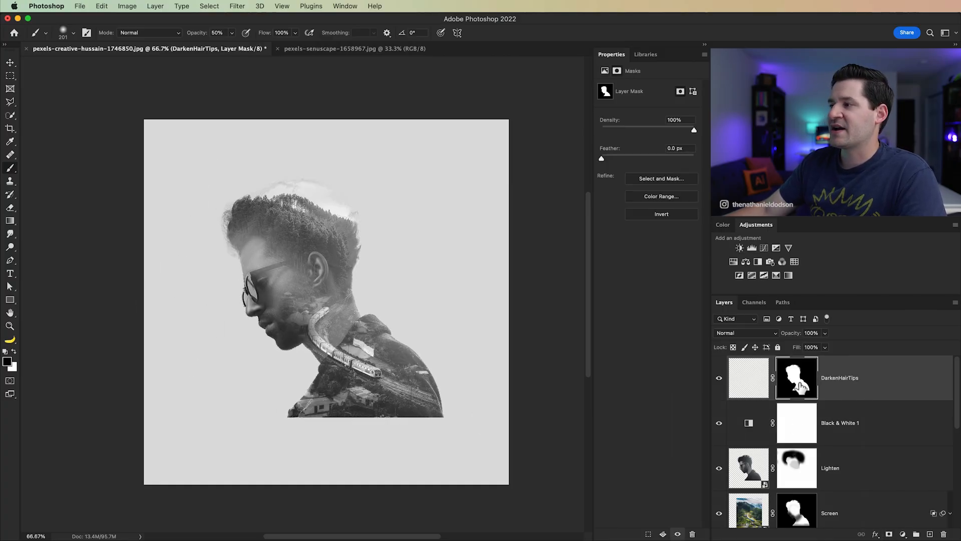
{"action": "left_click", "coordinate": [756, 385]}
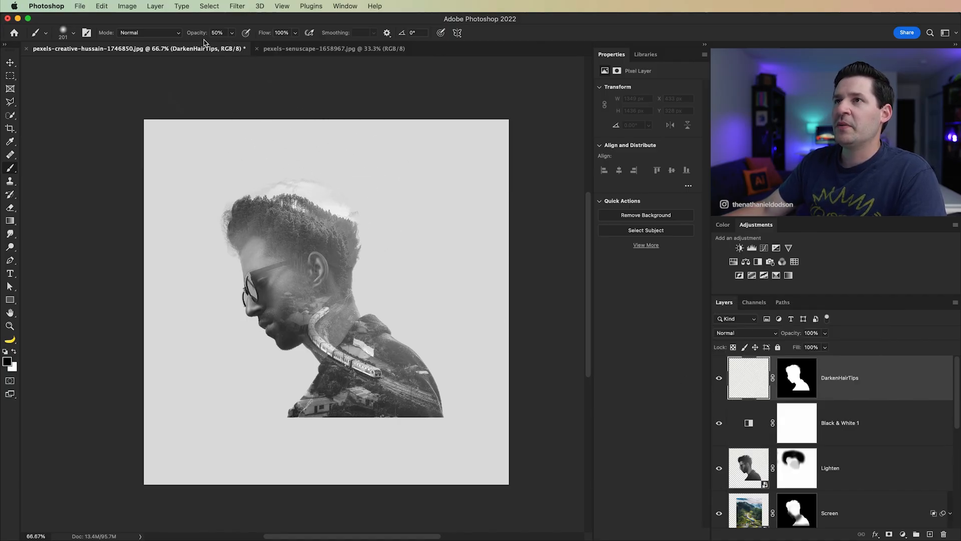
Step: Paint black along the hair's outer edge at 20% brush opacity with an enlarged brush, and lower the DarkenHairTips layer opacity to 38%
{"action": "key", "text": "2"}
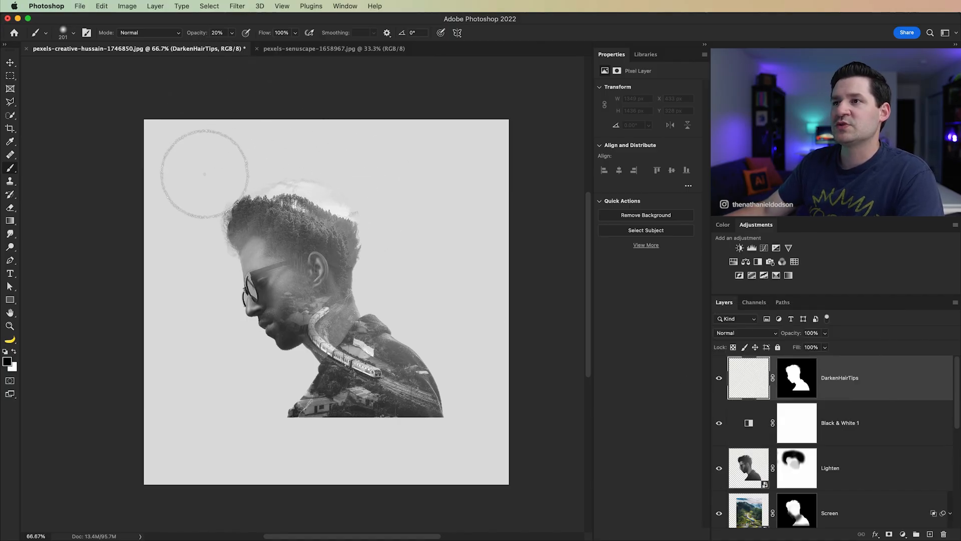
{"action": "mouse_move", "coordinate": [225, 183]}
{"action": "left_mouse_down"}
{"action": "mouse_move", "coordinate": [319, 157]}
{"action": "mouse_move", "coordinate": [285, 166]}
{"action": "mouse_move", "coordinate": [367, 192]}
{"action": "mouse_move", "coordinate": [313, 165]}
{"action": "mouse_move", "coordinate": [372, 200]}
{"action": "mouse_move", "coordinate": [378, 220]}
{"action": "mouse_move", "coordinate": [361, 186]}
{"action": "mouse_move", "coordinate": [379, 246]}
{"action": "mouse_move", "coordinate": [360, 183]}
{"action": "mouse_move", "coordinate": [345, 184]}
{"action": "mouse_move", "coordinate": [367, 213]}
{"action": "mouse_move", "coordinate": [314, 152]}
{"action": "mouse_move", "coordinate": [353, 181]}
{"action": "mouse_move", "coordinate": [226, 174]}
{"action": "mouse_move", "coordinate": [272, 166]}
{"action": "mouse_move", "coordinate": [221, 184]}
{"action": "mouse_move", "coordinate": [249, 169]}
{"action": "mouse_move", "coordinate": [224, 194]}
{"action": "mouse_move", "coordinate": [279, 160]}
{"action": "mouse_move", "coordinate": [205, 239]}
{"action": "mouse_move", "coordinate": [222, 283]}
{"action": "mouse_move", "coordinate": [259, 186]}
{"action": "mouse_move", "coordinate": [313, 143]}
{"action": "mouse_move", "coordinate": [395, 221]}
{"action": "left_mouse_up"}
{"action": "key", "text": "bracketright"}
{"action": "key", "text": "bracketright"}
{"action": "key", "text": "bracketright"}
{"action": "mouse_move", "coordinate": [336, 160]}
{"action": "left_mouse_down"}
{"action": "mouse_move", "coordinate": [322, 171]}
{"action": "mouse_move", "coordinate": [353, 165]}
{"action": "mouse_move", "coordinate": [361, 186]}
{"action": "mouse_move", "coordinate": [314, 163]}
{"action": "mouse_move", "coordinate": [263, 169]}
{"action": "left_mouse_up"}
{"action": "key", "text": "v"}
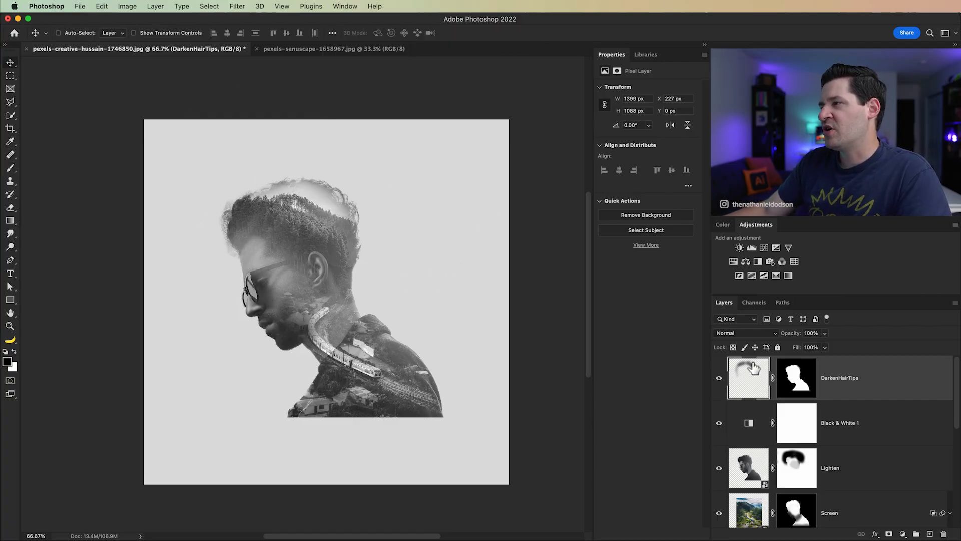
{"action": "left_click_drag", "start_coordinate": [792, 339], "coordinate": [773, 338]}
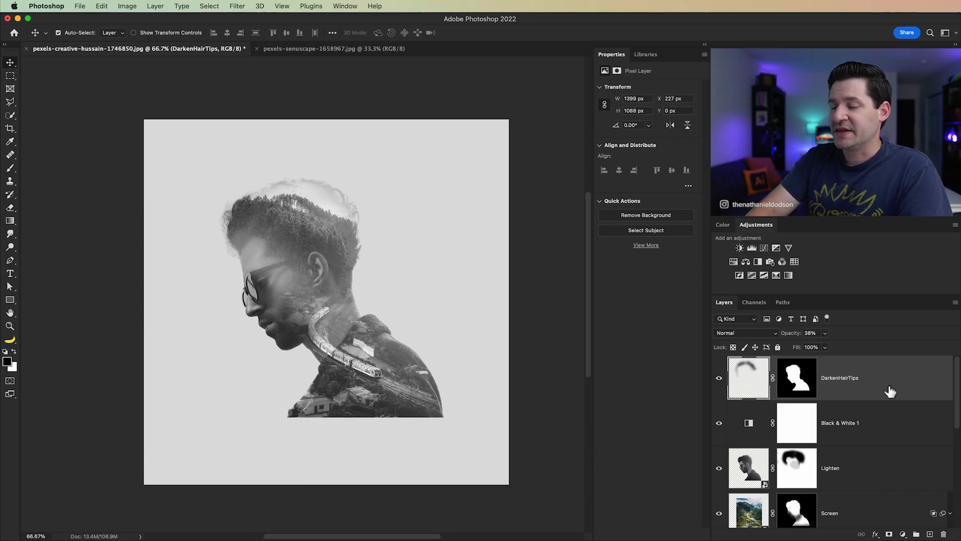
Step: Stamp all visible layers into a new top layer named CameraRAW and convert it to a smart object
{"action": "key", "text": "super+shift+alt+e"}
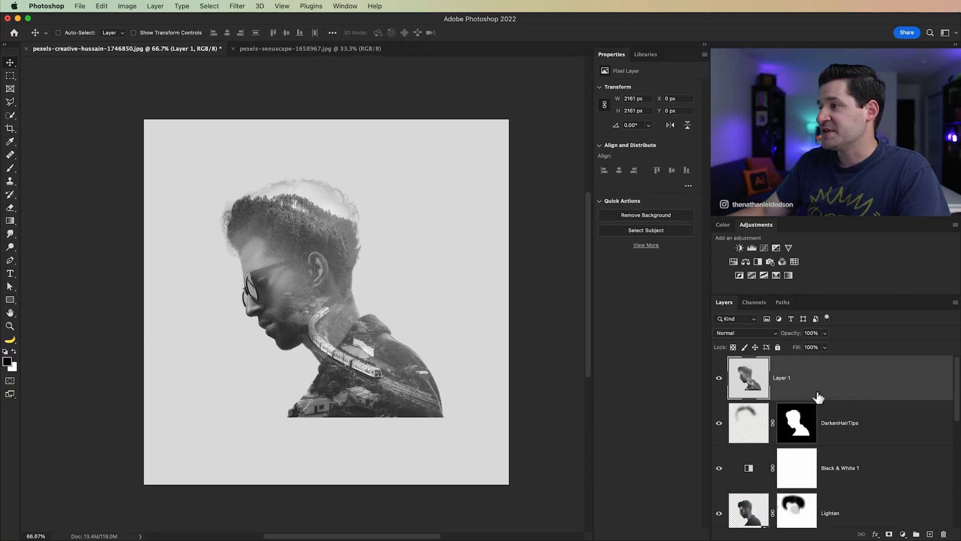
{"action": "double_click", "coordinate": [782, 378]}
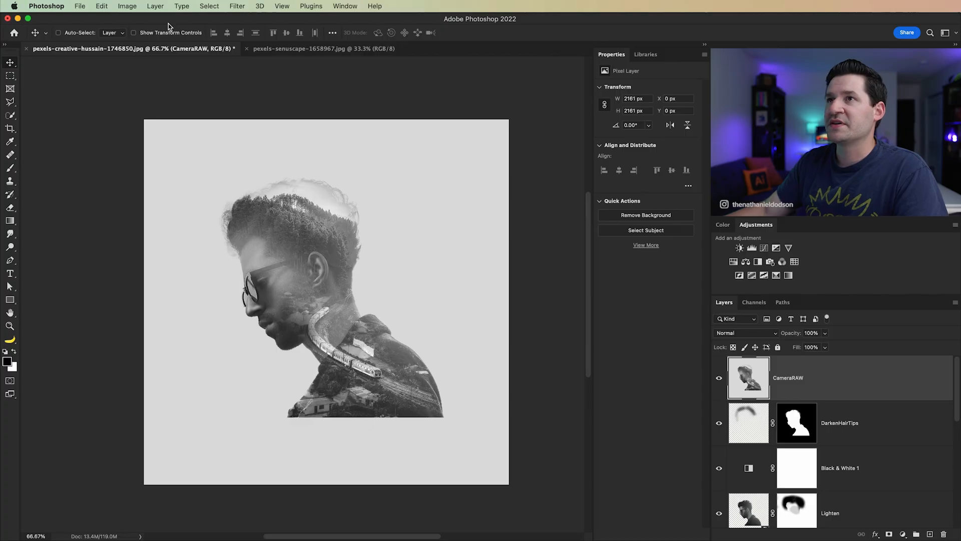
{"action": "left_click", "coordinate": [155, 7]}
{"action": "mouse_move", "coordinate": [210, 202]}
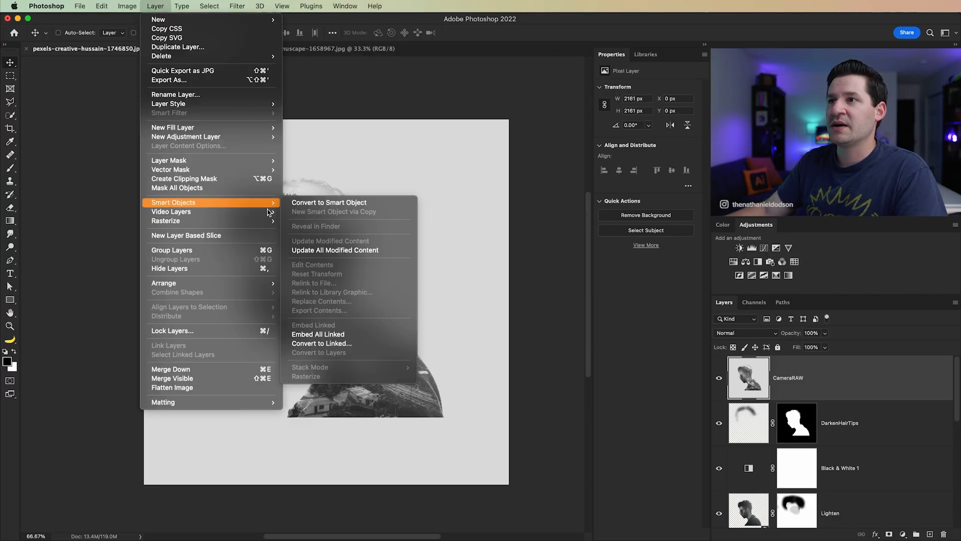
{"action": "left_click", "coordinate": [344, 203]}
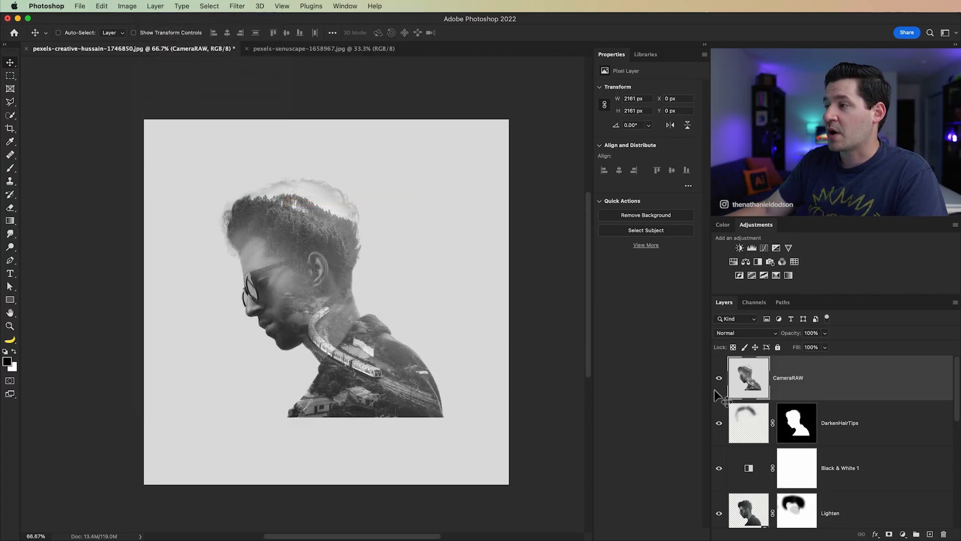
Step: Apply the Camera Raw Filter to the CameraRAW layer with Exposure -0.35, Contrast -42, Shadows -9, Blacks -40 and Texture +25
{"action": "left_click", "coordinate": [238, 6]}
{"action": "left_click", "coordinate": [310, 84]}
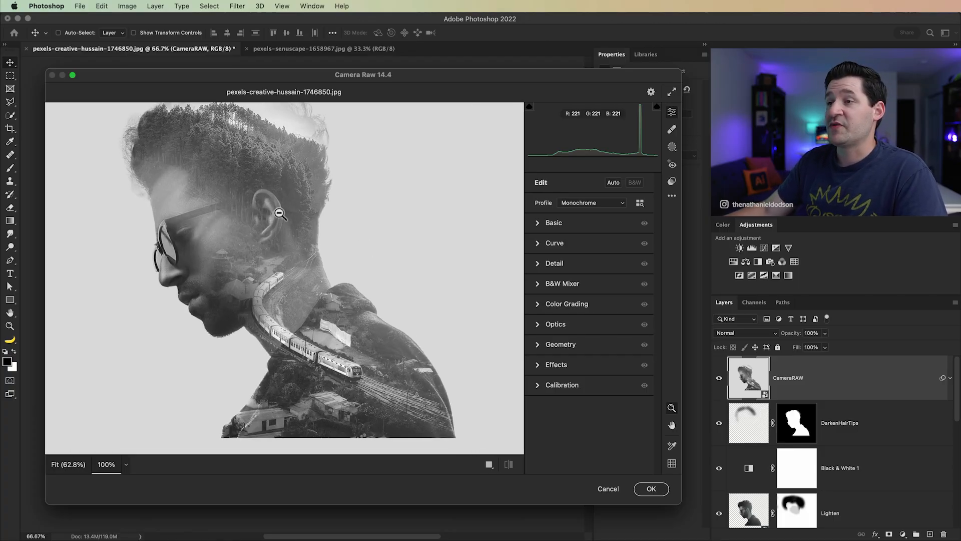
{"action": "left_click", "coordinate": [538, 223]}
{"action": "left_click_drag", "start_coordinate": [592, 280], "coordinate": [568, 294]}
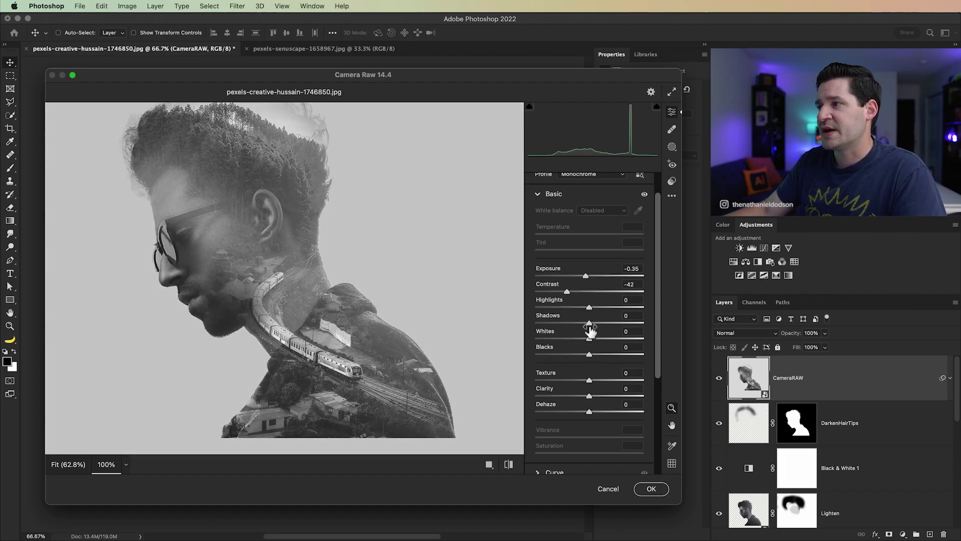
{"action": "left_click_drag", "start_coordinate": [590, 325], "coordinate": [572, 355]}
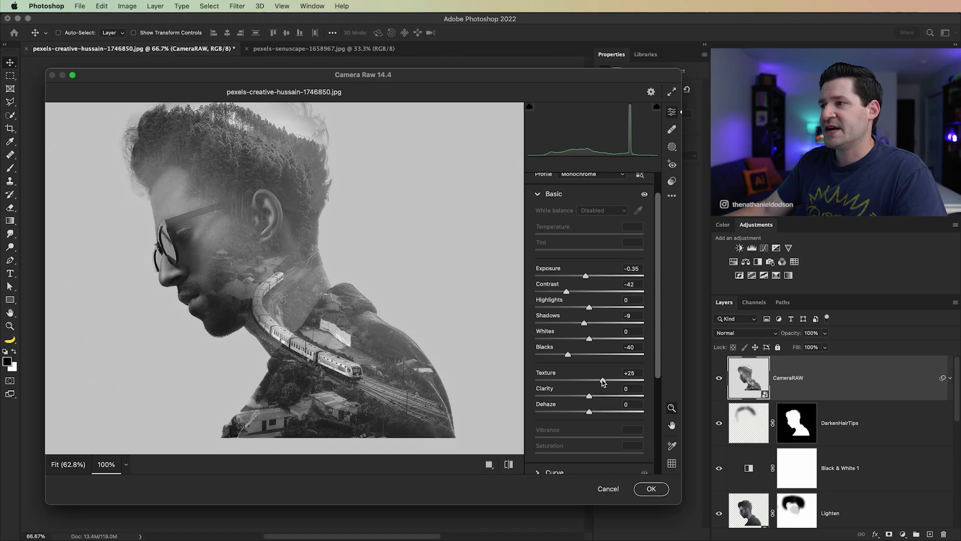
Step: Set Clarity to +10 and, after trying stronger amounts up to +100, Dehaze to +19 in the Basic adjustments
{"action": "left_click_drag", "start_coordinate": [589, 396], "coordinate": [594, 396]}
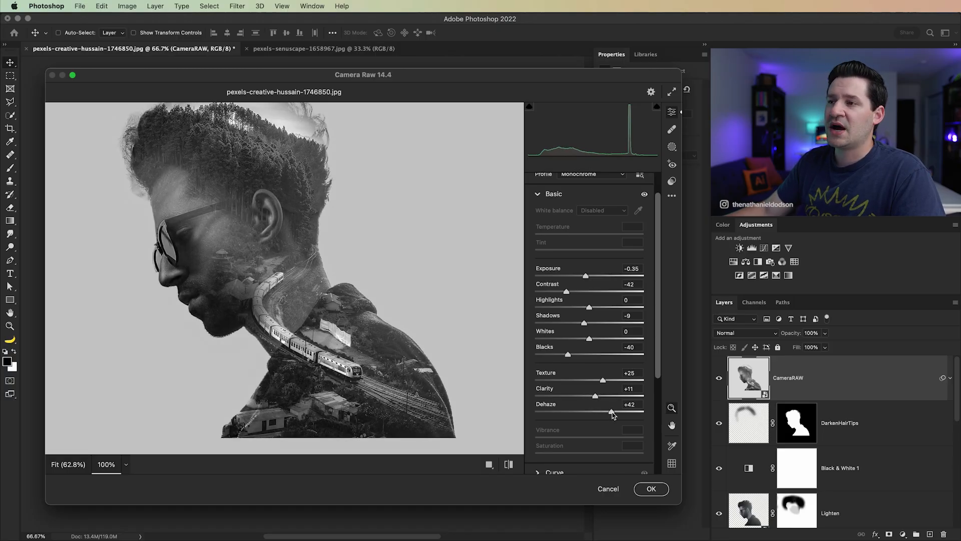
{"action": "left_click_drag", "start_coordinate": [611, 413], "coordinate": [644, 414]}
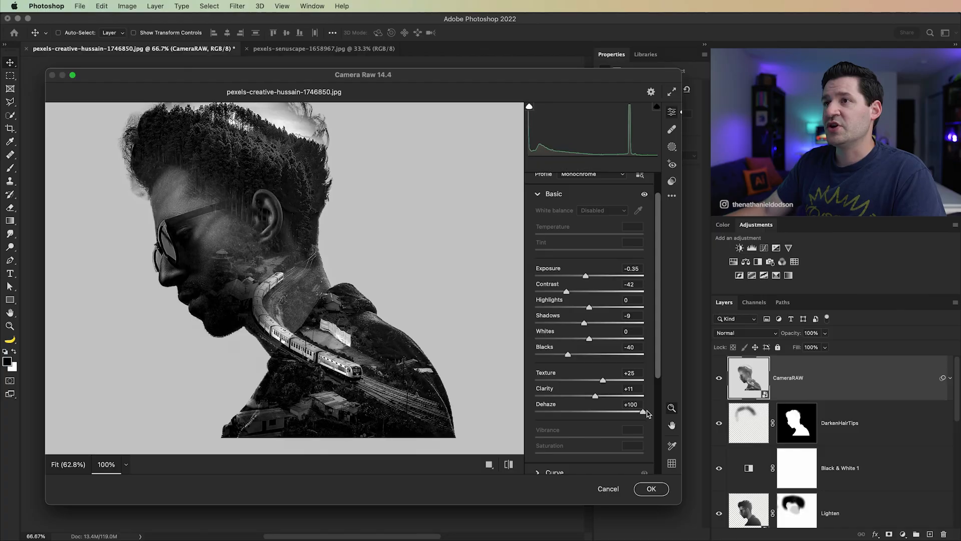
{"action": "left_click_drag", "start_coordinate": [644, 414], "coordinate": [604, 414]}
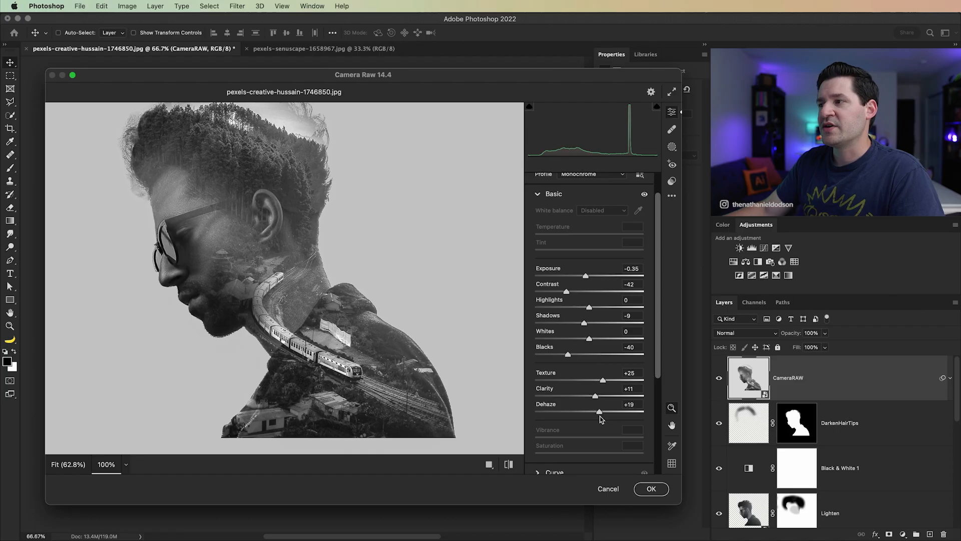
{"action": "mouse_move", "coordinate": [595, 396]}
{"action": "left_mouse_down"}
{"action": "mouse_move", "coordinate": [646, 403]}
{"action": "mouse_move", "coordinate": [595, 403]}
{"action": "left_mouse_up"}
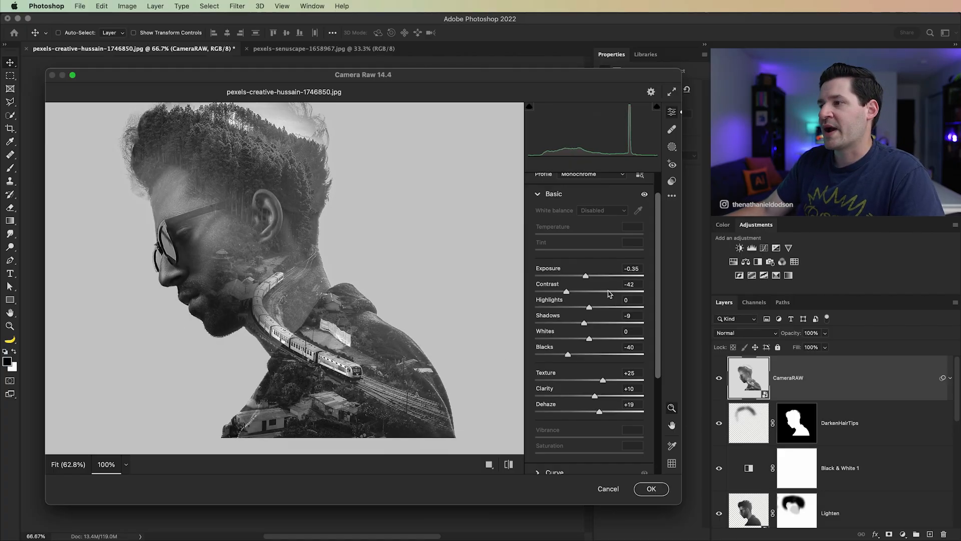
{"action": "left_click", "coordinate": [539, 194]}
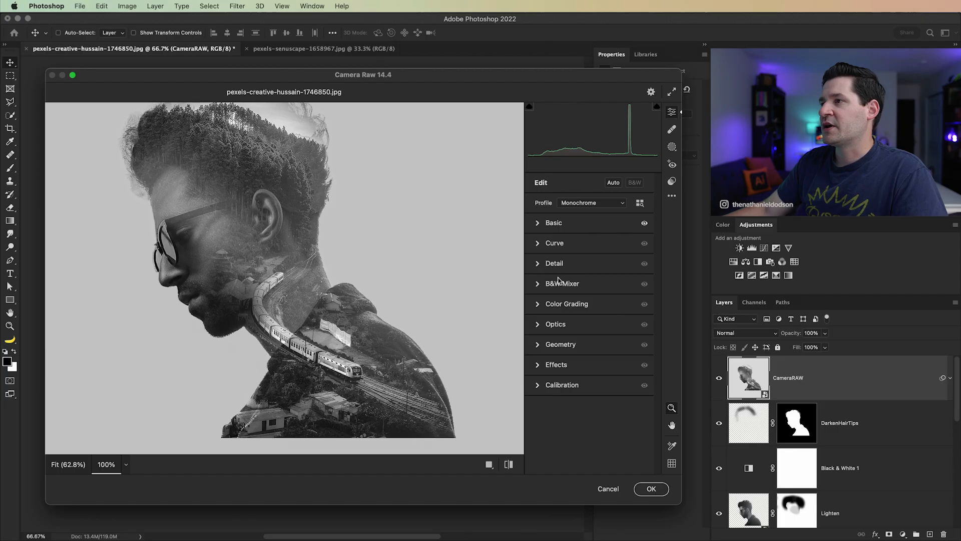
Step: Set Sharpening to 16 and Noise Reduction to 6 in the Detail adjustments
{"action": "left_click", "coordinate": [539, 265]}
{"action": "left_click_drag", "start_coordinate": [536, 289], "coordinate": [575, 290]}
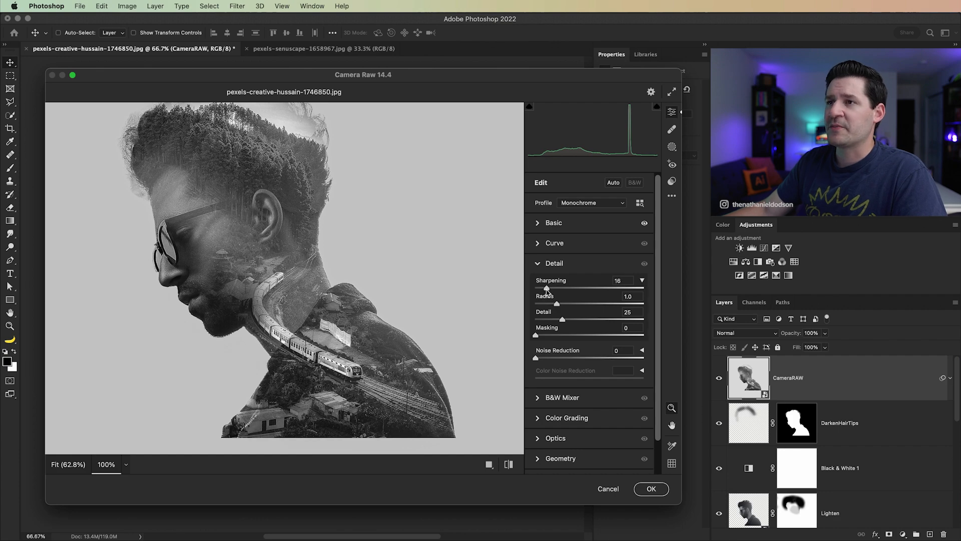
{"action": "left_click_drag", "start_coordinate": [551, 289], "coordinate": [554, 290]}
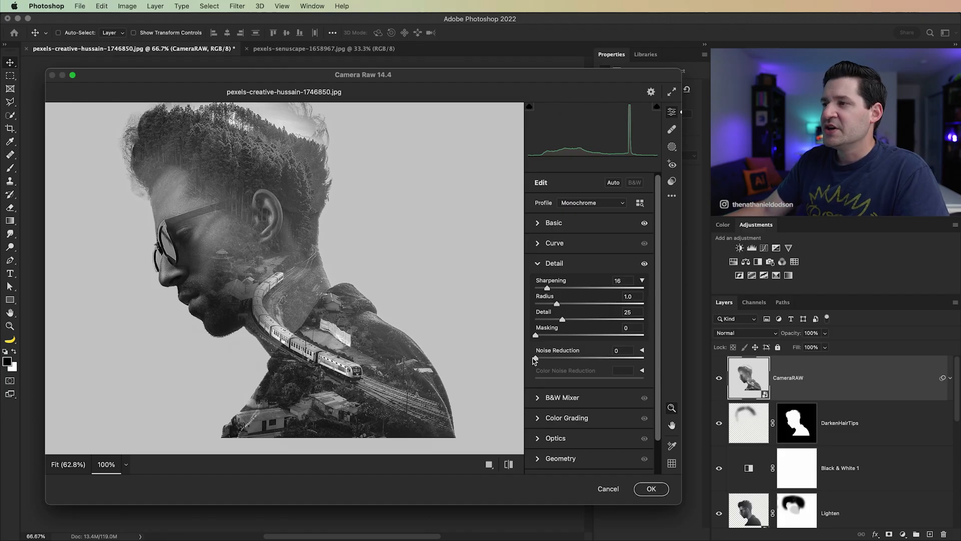
{"action": "left_click_drag", "start_coordinate": [541, 358], "coordinate": [606, 358]}
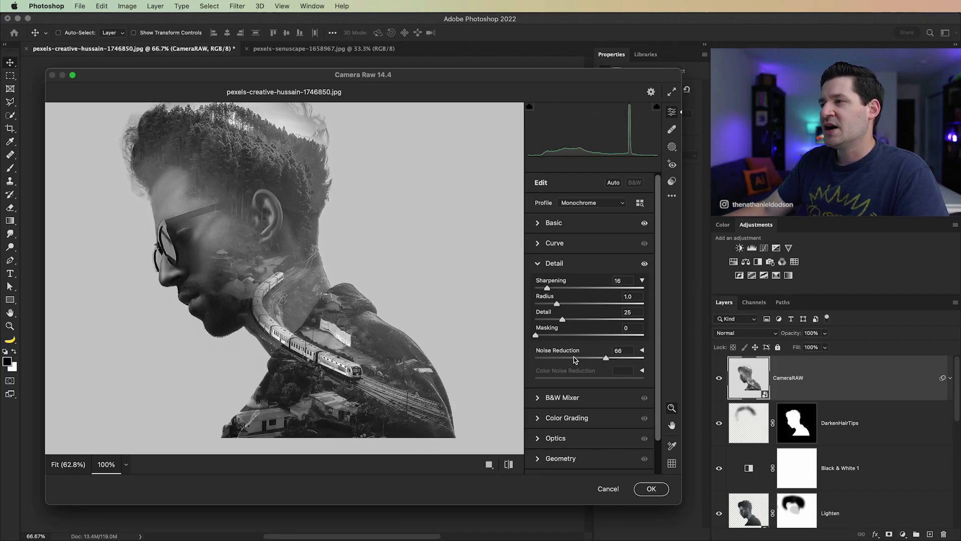
{"action": "left_click_drag", "start_coordinate": [546, 360], "coordinate": [542, 359]}
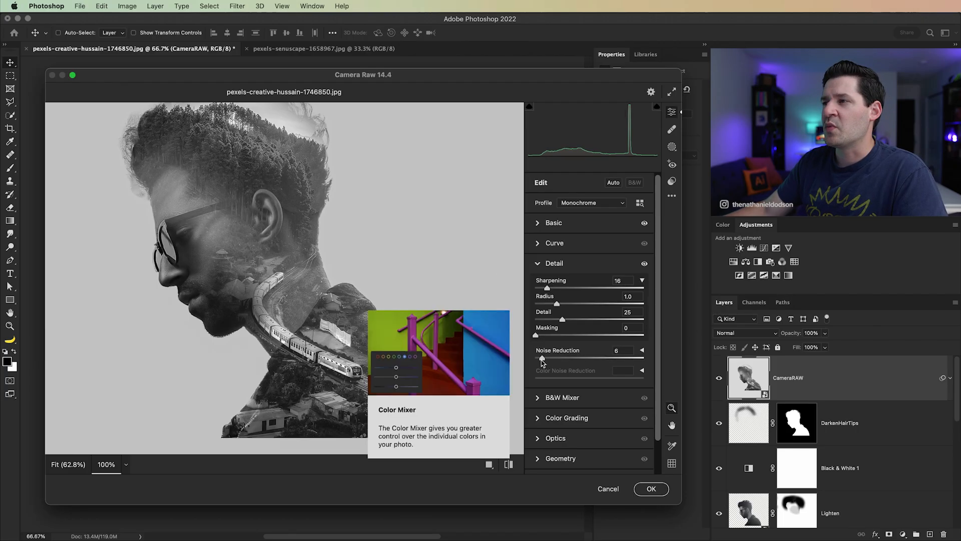
{"action": "left_click", "coordinate": [538, 264]}
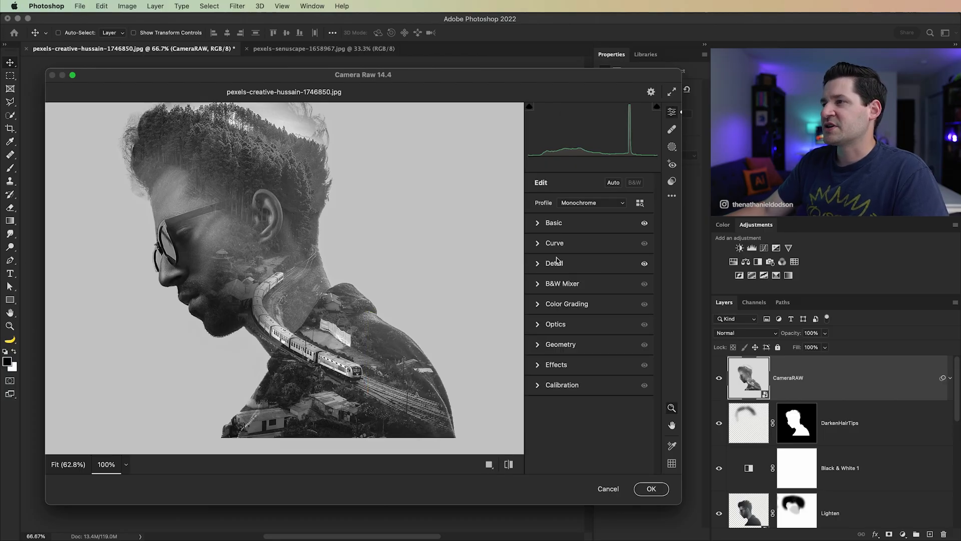
Step: Add Grain 13 with Size 42, apply the Camera Raw edits, and compare the image with and without the CameraRAW layer
{"action": "left_click", "coordinate": [537, 365]}
{"action": "left_click_drag", "start_coordinate": [536, 305], "coordinate": [577, 309]}
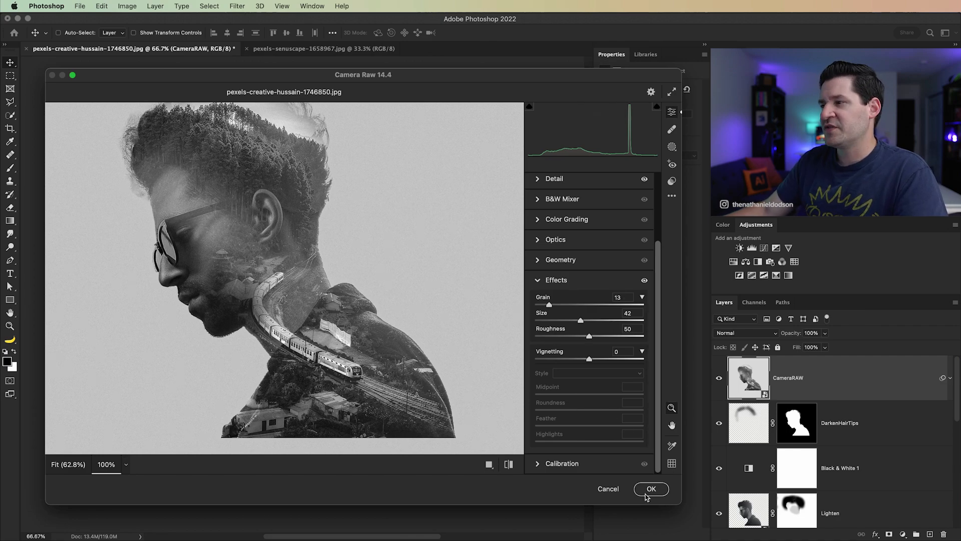
{"action": "left_click", "coordinate": [651, 489]}
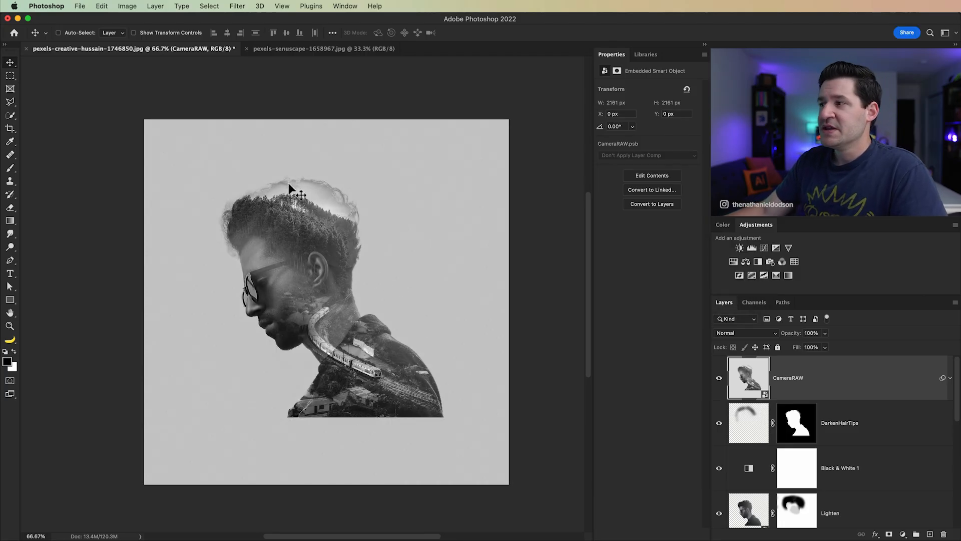
{"action": "left_click", "coordinate": [720, 379]}
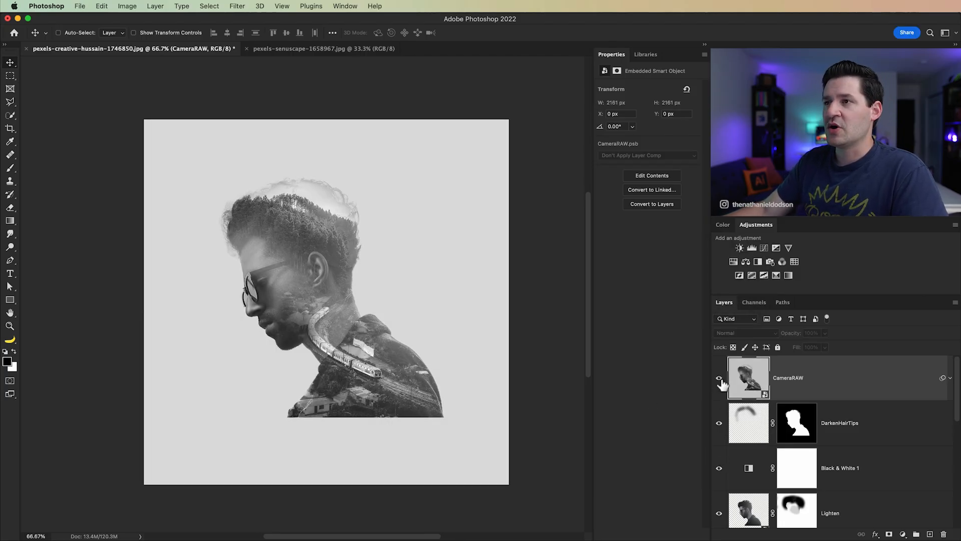
{"action": "left_click", "coordinate": [720, 379]}
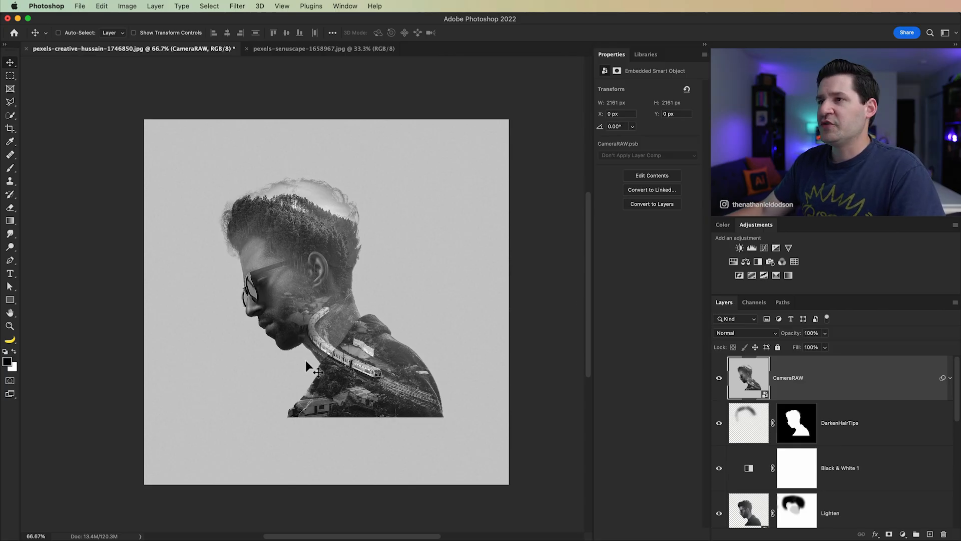
Step: Switch to Acrobat and look through the double exposure references in the moodboard PDF up to the start of the page
{"action": "key", "text": "super+Tab"}
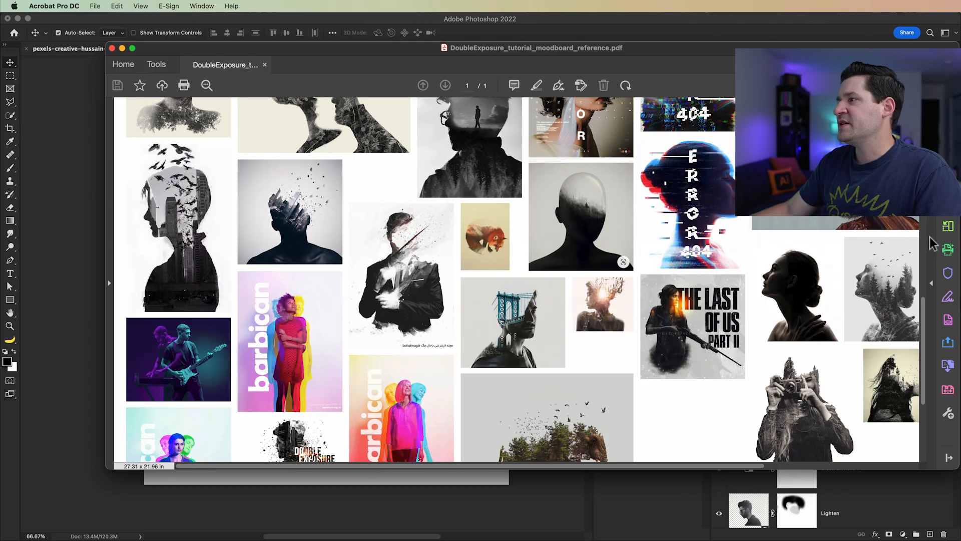
{"action": "scroll", "coordinate": [912, 242], "scroll_direction": "up", "scroll_amount": 5}
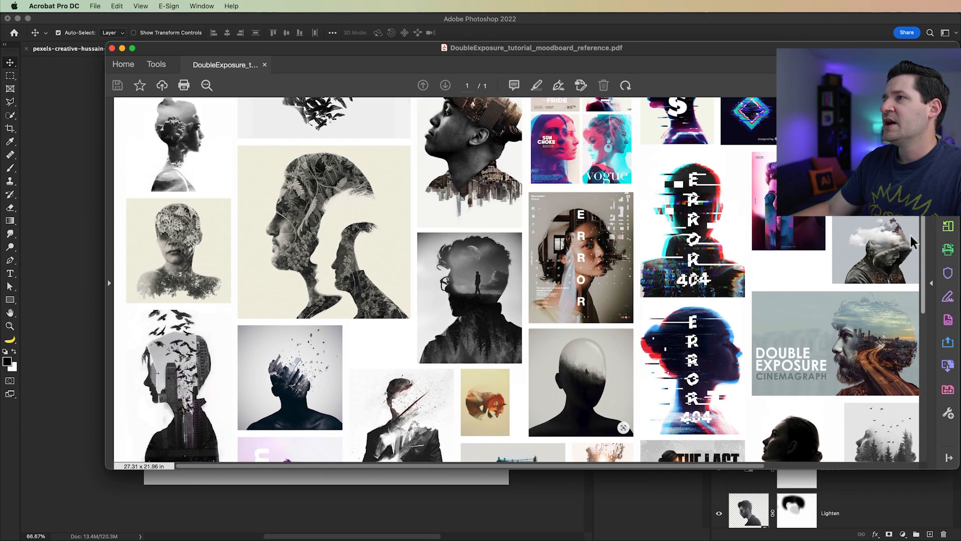
{"action": "scroll", "coordinate": [912, 243], "scroll_direction": "up", "scroll_amount": 6}
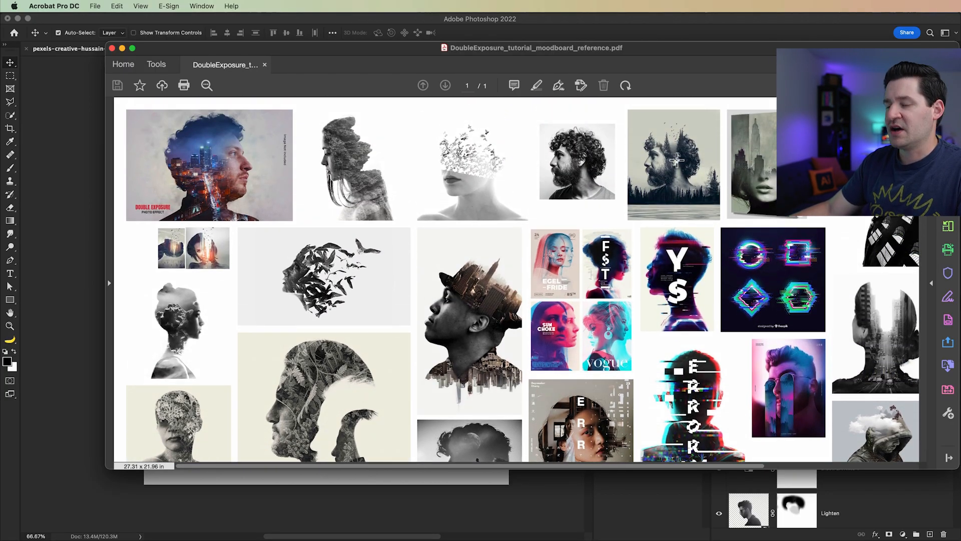
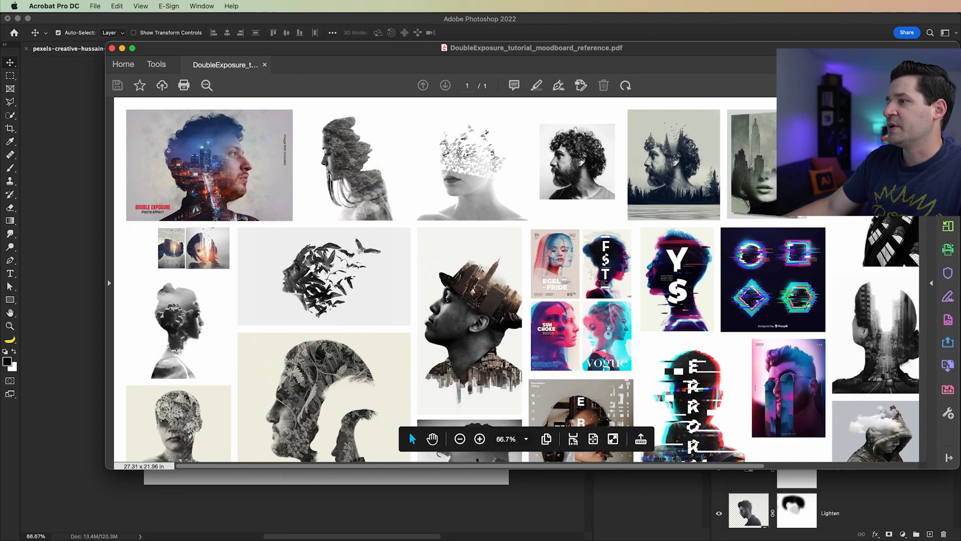
Step: Finish viewing the moodboard, switch back to Photoshop, and place the flying birds photo above the CameraRAW layer
{"action": "scroll", "coordinate": [876, 350], "scroll_direction": "down", "scroll_amount": 7}
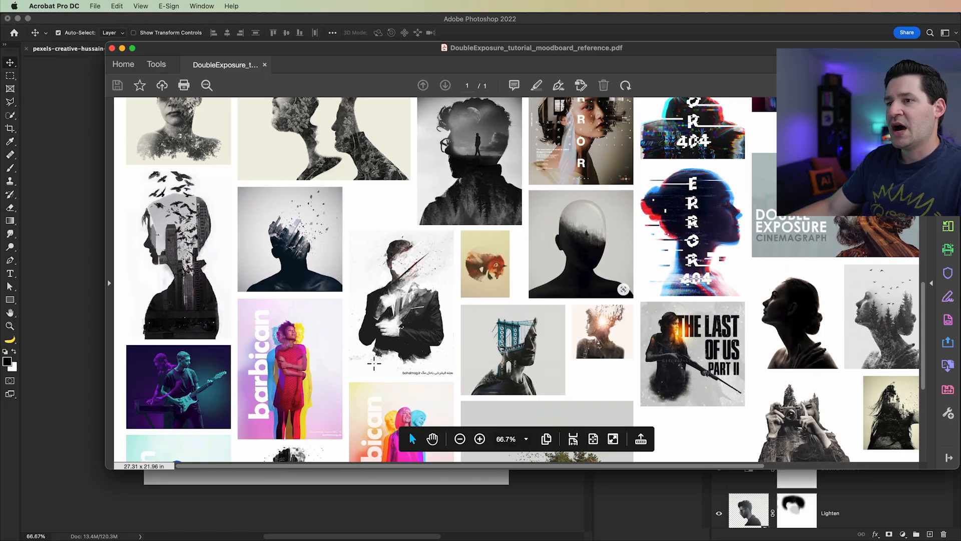
{"action": "key", "text": "super+Tab"}
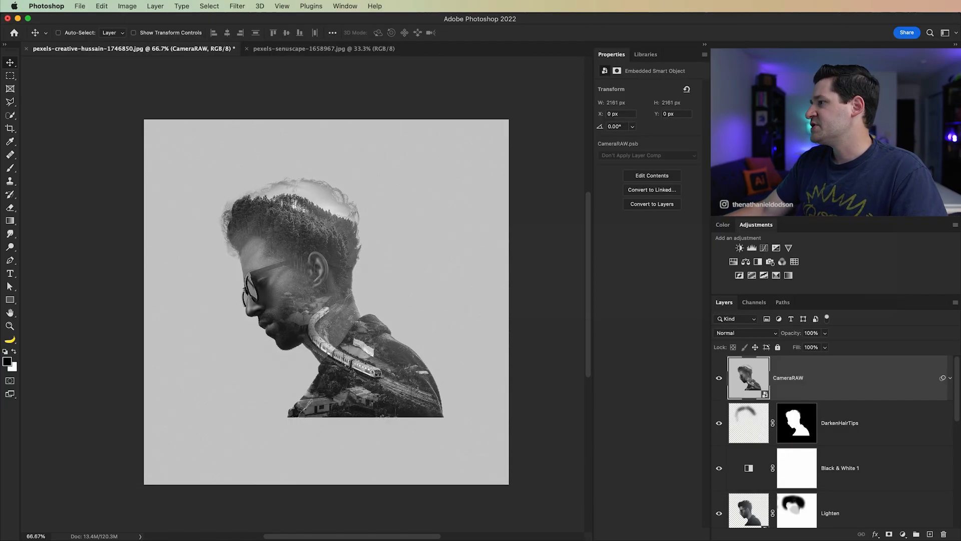
{"action": "left_click_drag", "start_coordinate": [335, 304], "coordinate": [308, 262]}
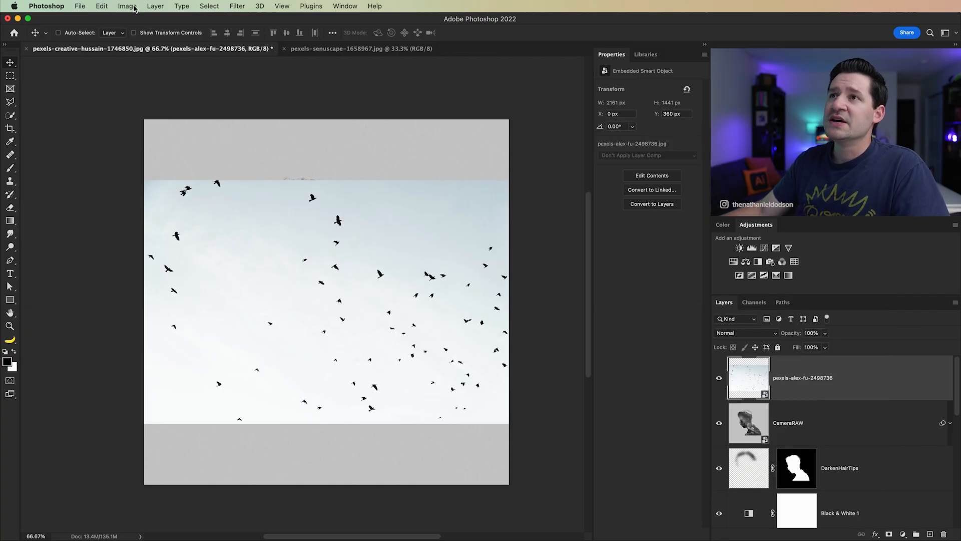
Step: Brighten the birds photo's sky to near white with a Levels adjustment, setting the white input level to 208
{"action": "left_click", "coordinate": [127, 6]}
{"action": "mouse_move", "coordinate": [150, 34]}
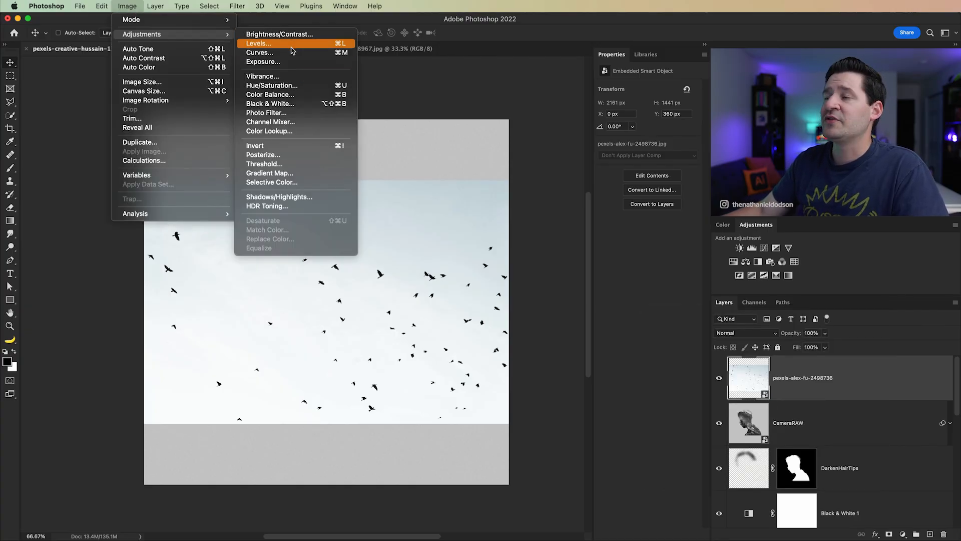
{"action": "left_click", "coordinate": [291, 44]}
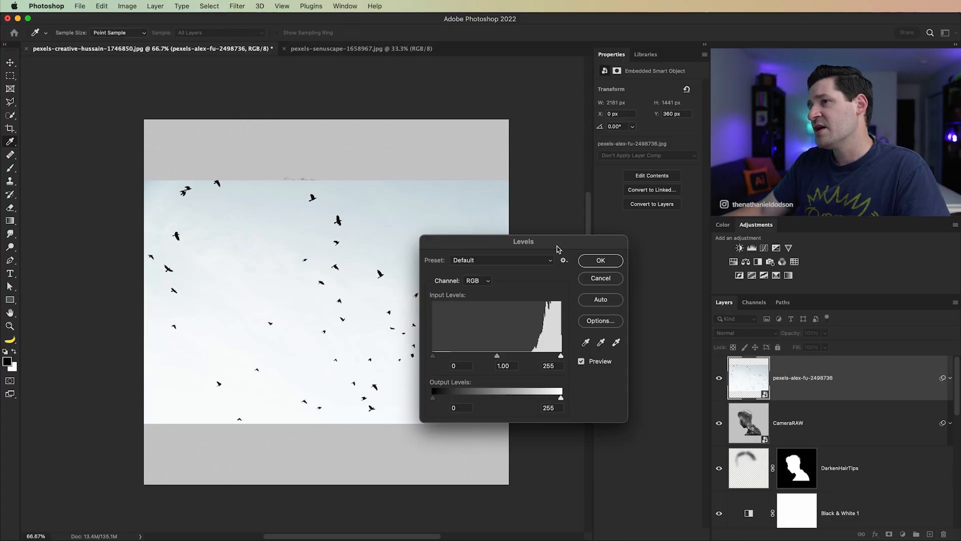
{"action": "left_click_drag", "start_coordinate": [558, 249], "coordinate": [677, 273]}
{"action": "left_click_drag", "start_coordinate": [679, 385], "coordinate": [655, 386]}
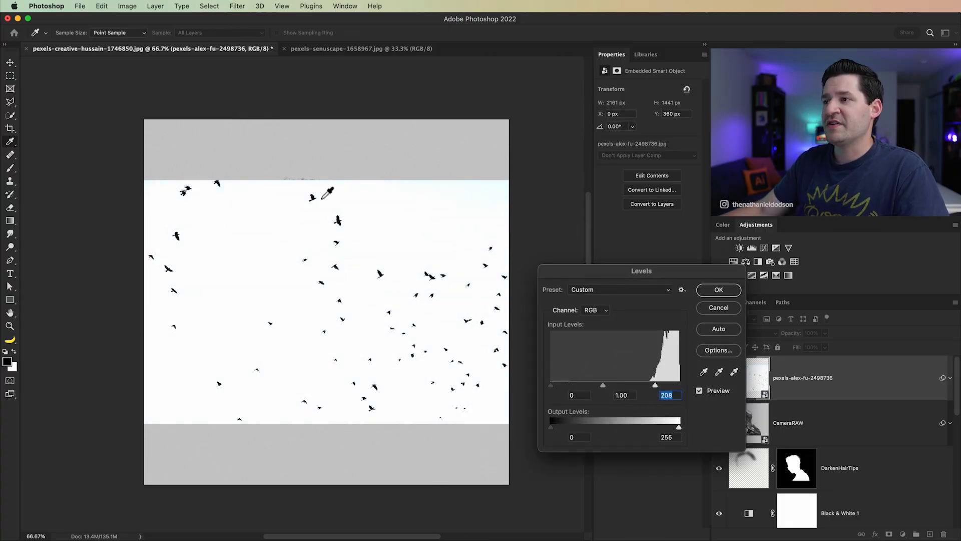
{"action": "left_click", "coordinate": [719, 291]}
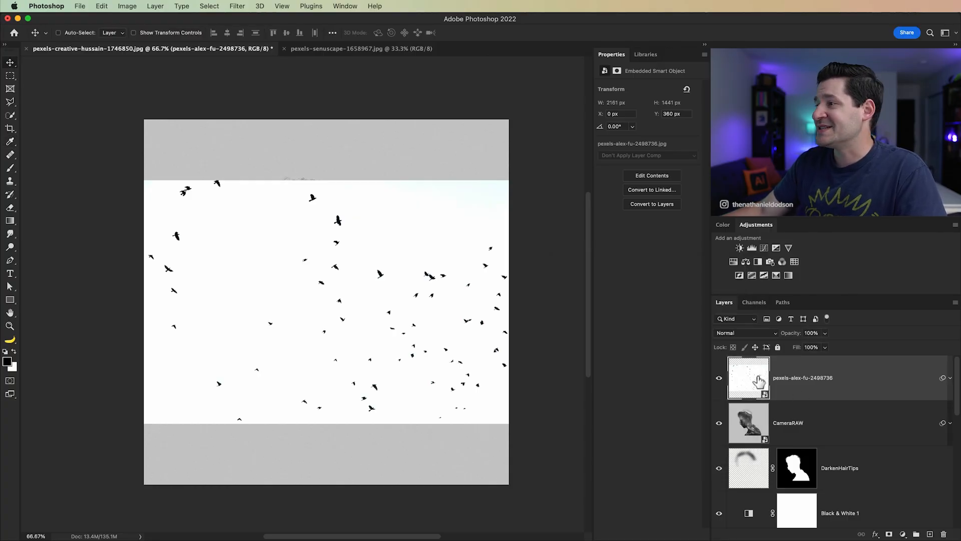
Step: Blend the birds layer with Multiply, and scale it to about 12.57% and rotate it about 15.61° over the man's hair
{"action": "left_click", "coordinate": [741, 331]}
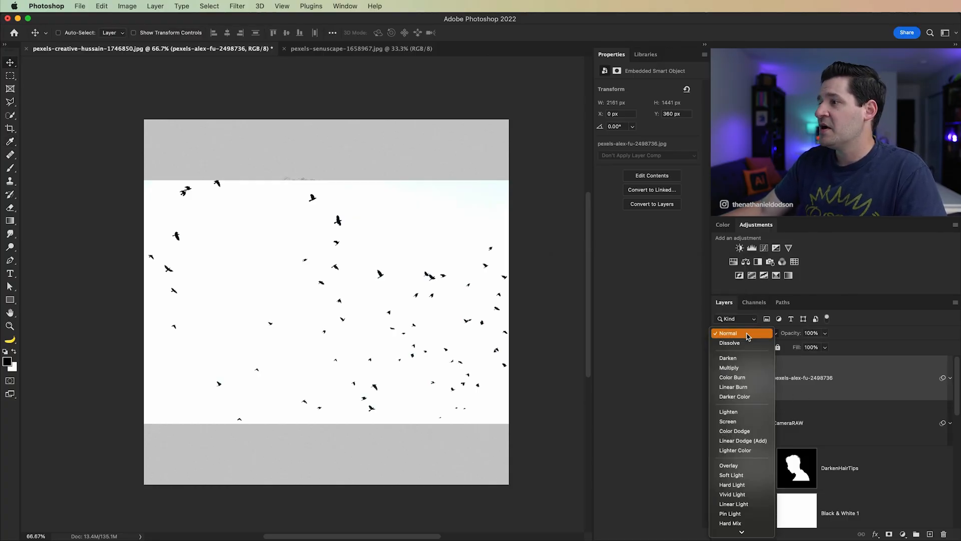
{"action": "left_click", "coordinate": [730, 368]}
{"action": "left_click_drag", "start_coordinate": [462, 323], "coordinate": [459, 270]}
{"action": "key", "text": "super+t"}
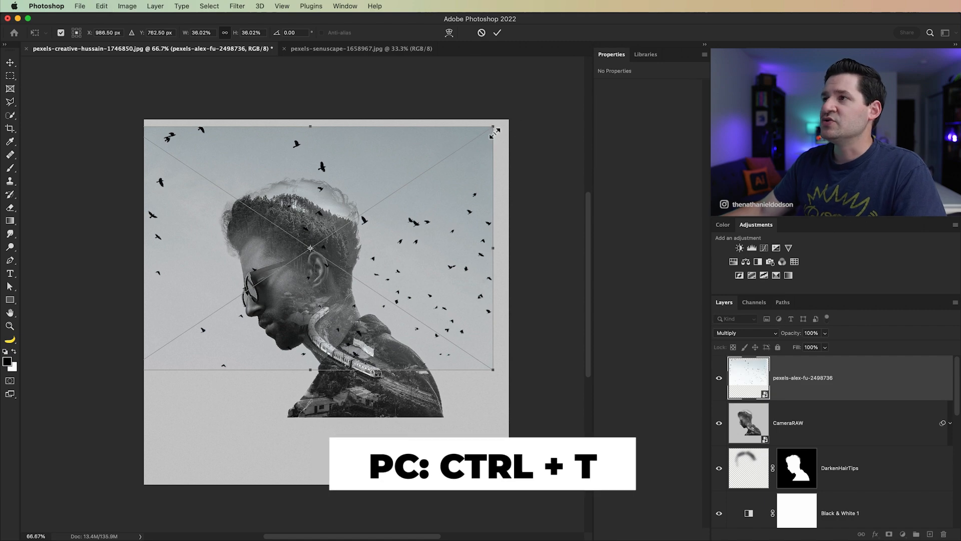
{"action": "left_click_drag", "start_coordinate": [495, 129], "coordinate": [374, 213]}
{"action": "left_click_drag", "start_coordinate": [367, 256], "coordinate": [349, 213]}
{"action": "mouse_move", "coordinate": [414, 212]}
{"action": "left_mouse_down"}
{"action": "mouse_move", "coordinate": [414, 220]}
{"action": "mouse_move", "coordinate": [413, 207]}
{"action": "left_mouse_up"}
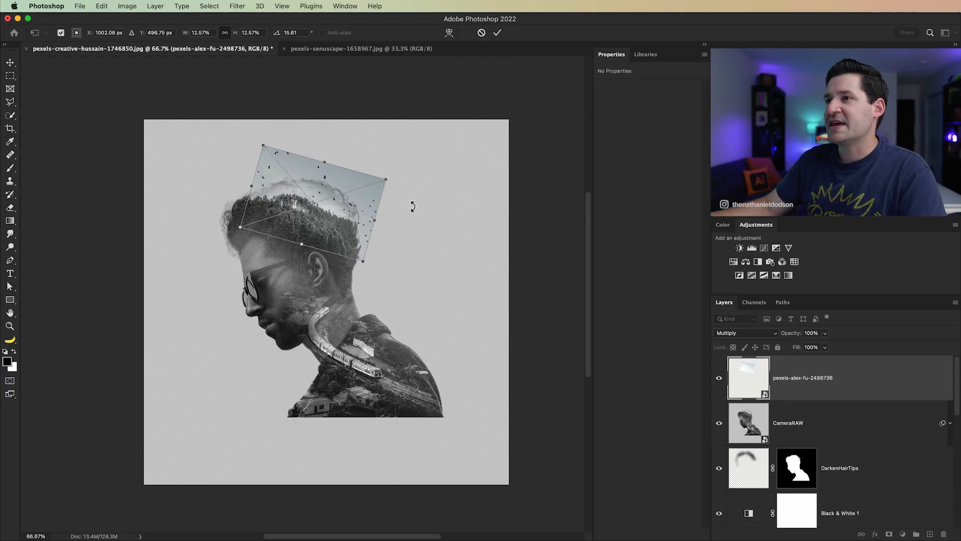
{"action": "key", "text": "Return"}
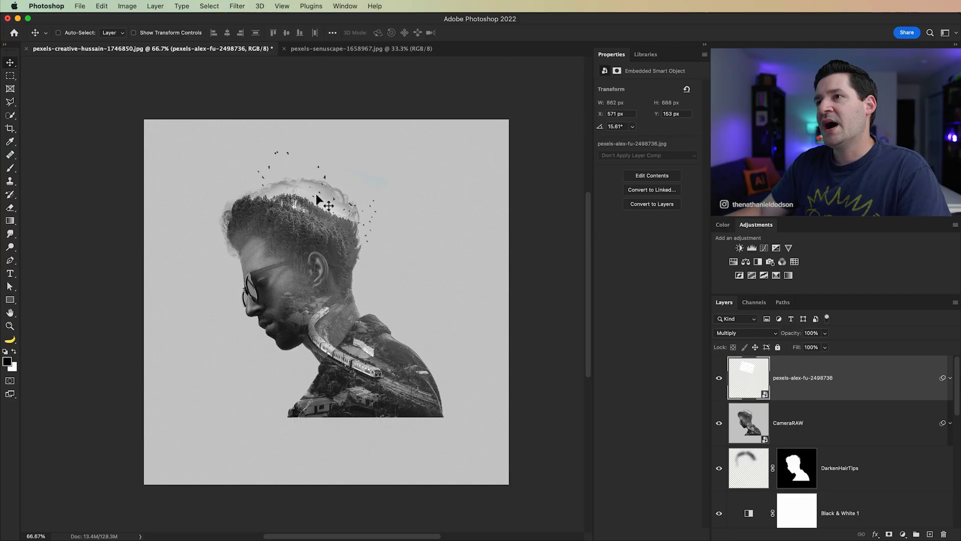
Step: Inspect the birds around the hair up close and set the birds layer's opacity to 74%
{"action": "key", "text": "z"}
{"action": "left_click", "coordinate": [382, 220]}
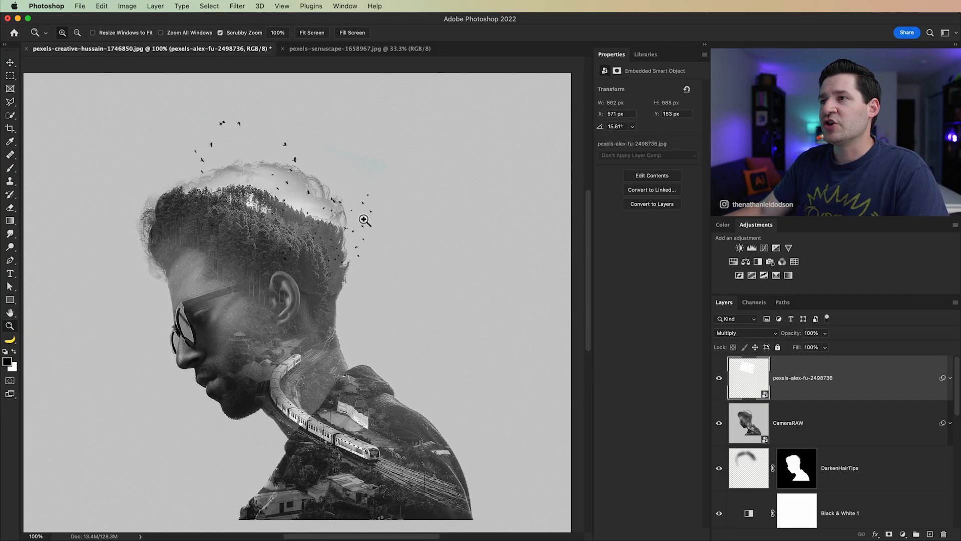
{"action": "left_click", "coordinate": [364, 217]}
{"action": "left_click", "coordinate": [364, 216]}
{"action": "left_click_drag", "start_coordinate": [356, 257], "coordinate": [416, 326]}
{"action": "left_click_drag", "start_coordinate": [259, 218], "coordinate": [369, 313]}
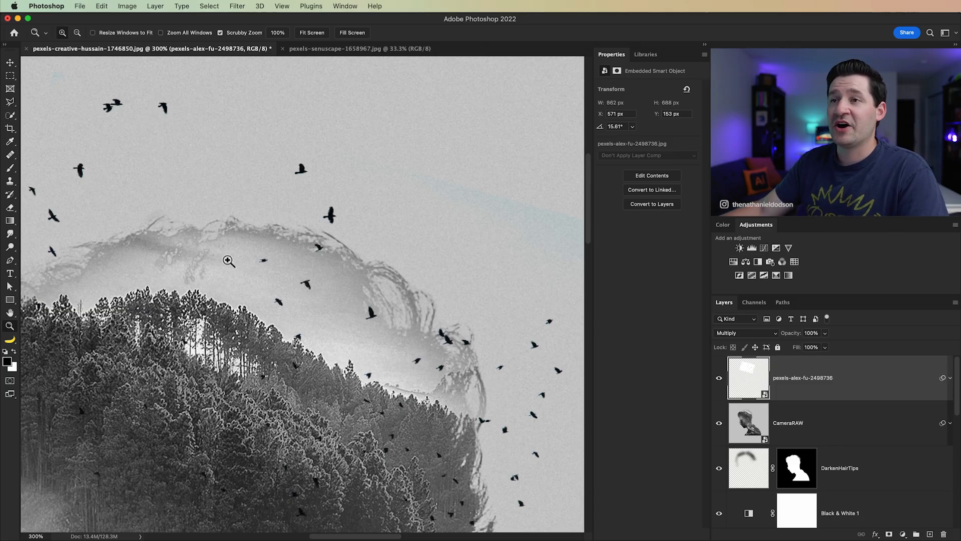
{"action": "key", "text": "super+0"}
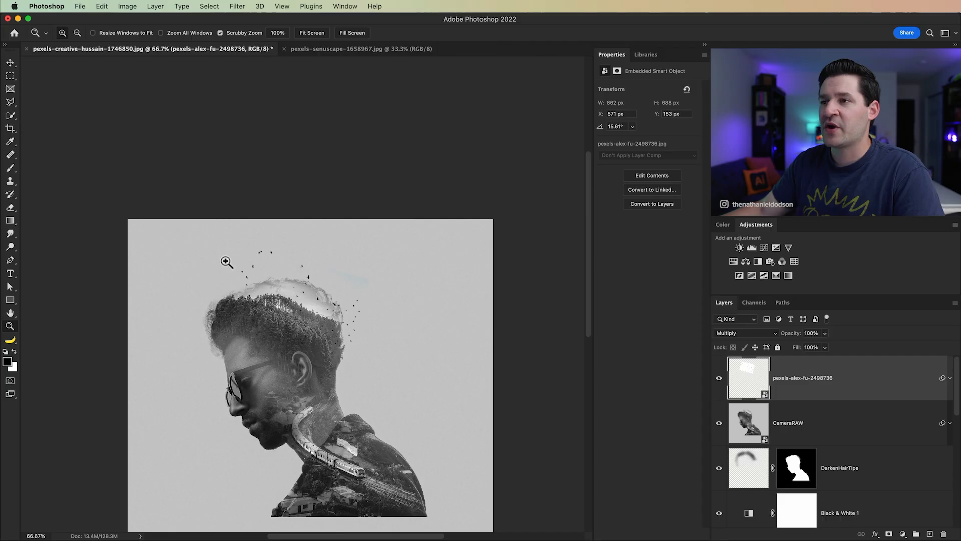
{"action": "left_click_drag", "start_coordinate": [348, 398], "coordinate": [345, 300]}
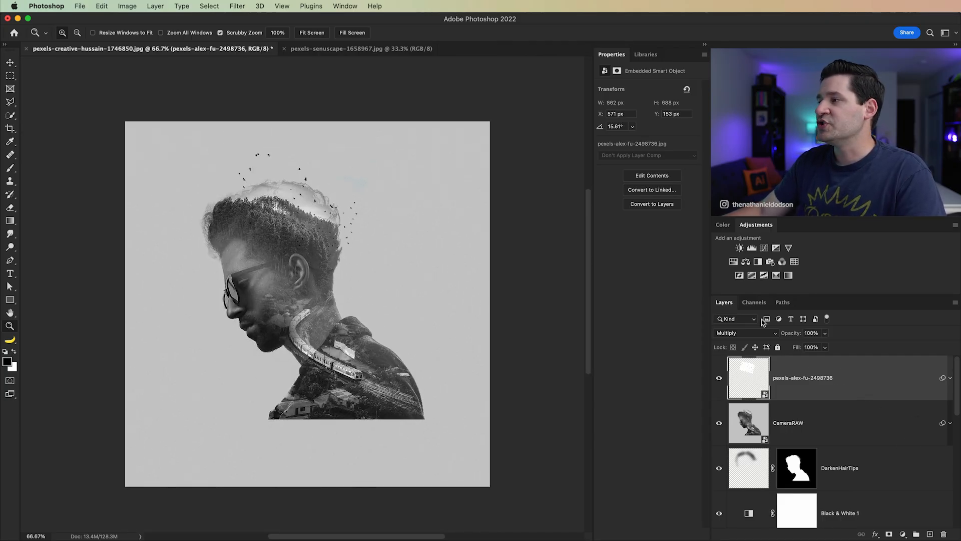
{"action": "left_click_drag", "start_coordinate": [796, 337], "coordinate": [781, 334]}
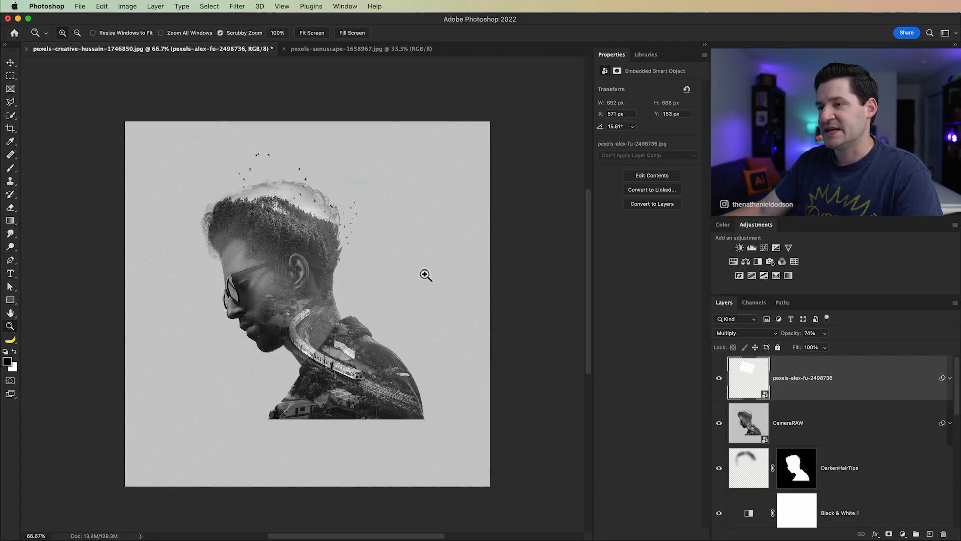
Step: Add a Gradient Map adjustment layer above the birds layer with Normal mode and 100% opacity
{"action": "key", "text": "v"}
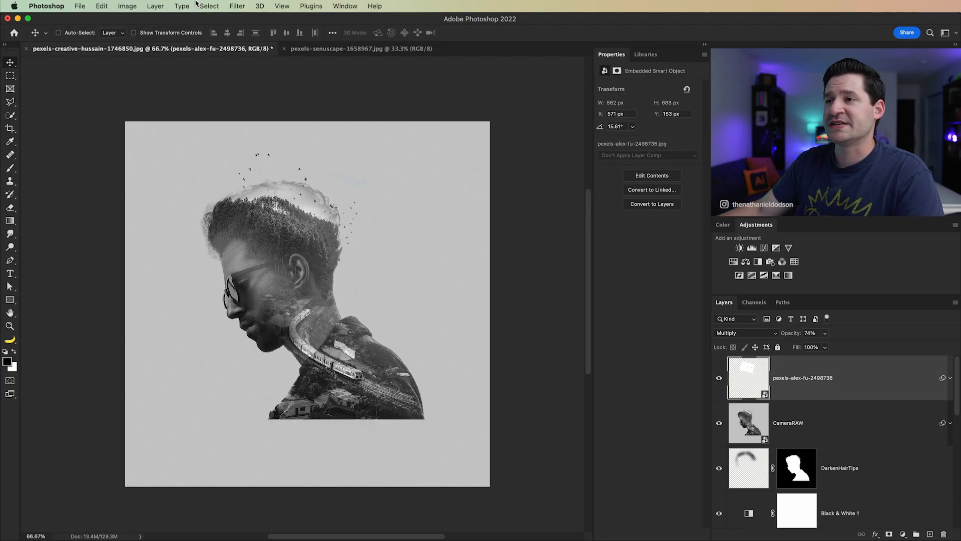
{"action": "left_click", "coordinate": [164, 7]}
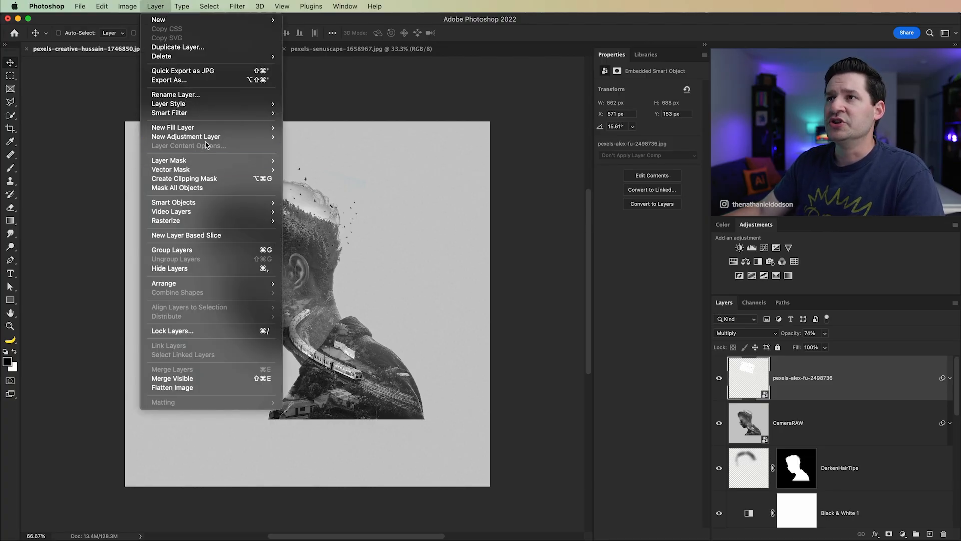
{"action": "mouse_move", "coordinate": [206, 138]}
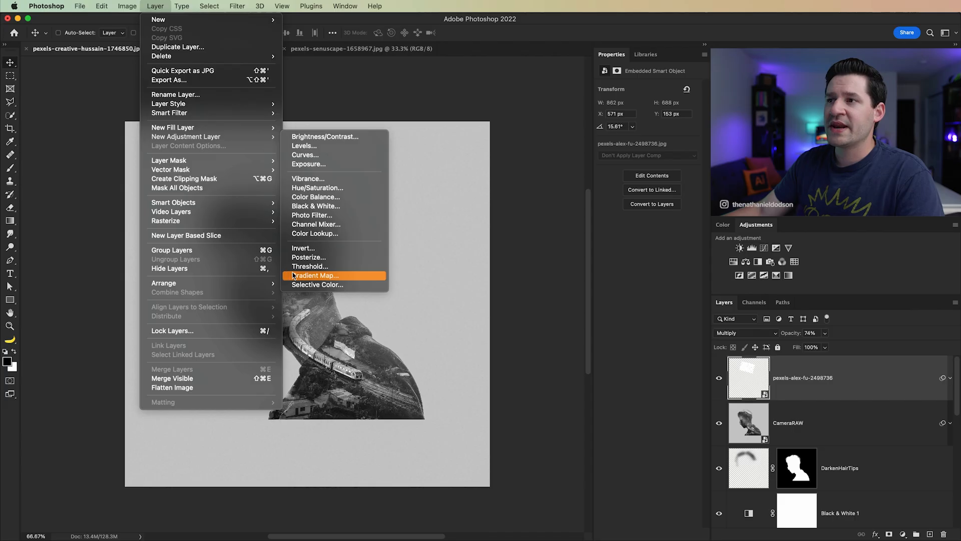
{"action": "left_click", "coordinate": [309, 276]}
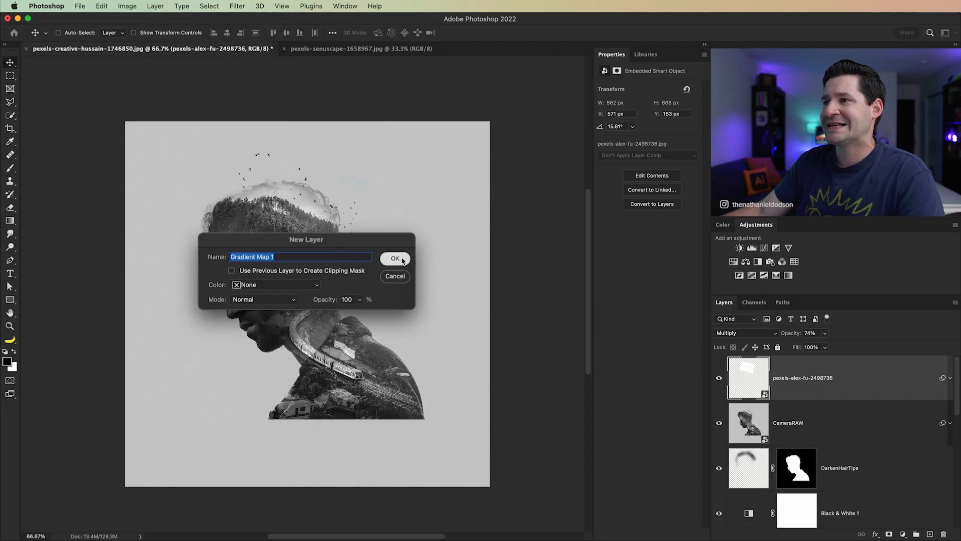
{"action": "left_click", "coordinate": [400, 260]}
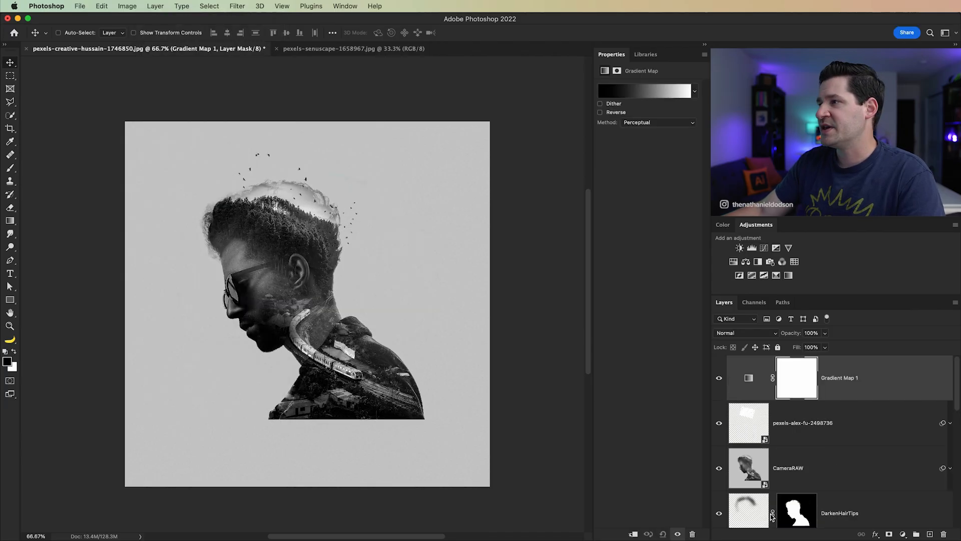
Step: Apply the Custom gradient preset running from red e1451b to cream ece9cd to the Gradient Map, checking both stop colours
{"action": "left_click", "coordinate": [634, 93]}
{"action": "left_click_drag", "start_coordinate": [589, 177], "coordinate": [625, 209]}
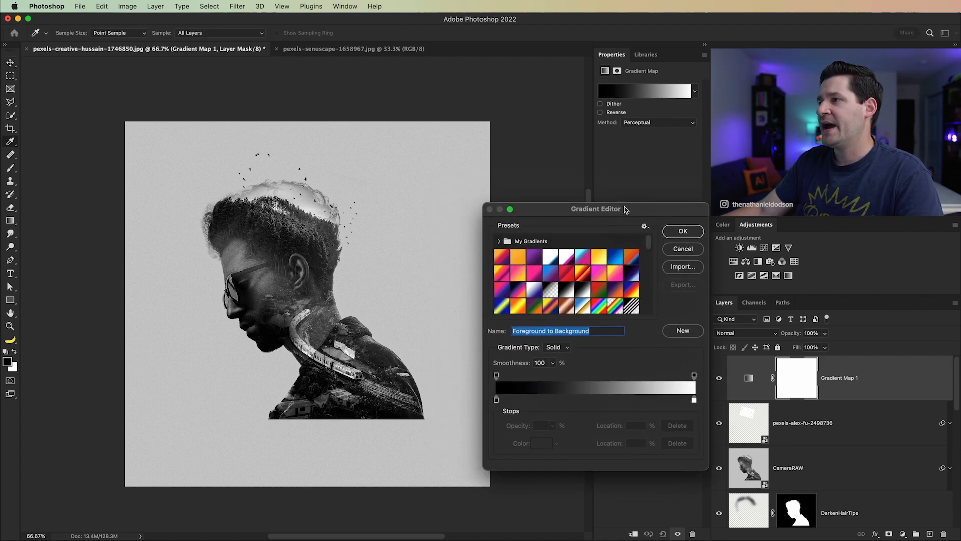
{"action": "scroll", "coordinate": [597, 310], "scroll_direction": "down", "scroll_amount": 5}
{"action": "left_click", "coordinate": [602, 308]}
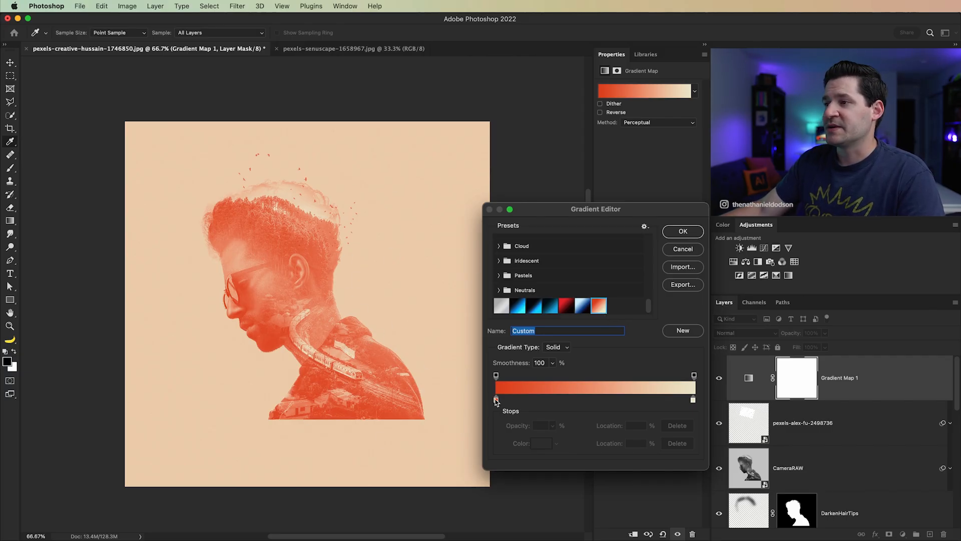
{"action": "double_click", "coordinate": [496, 400]}
{"action": "left_click", "coordinate": [624, 451]}
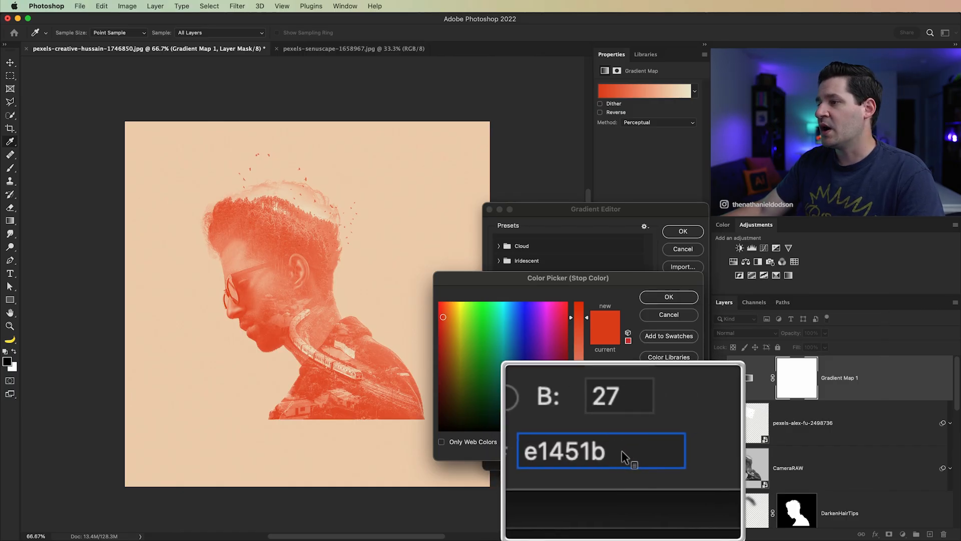
{"action": "left_click", "coordinate": [669, 298]}
{"action": "double_click", "coordinate": [694, 400]}
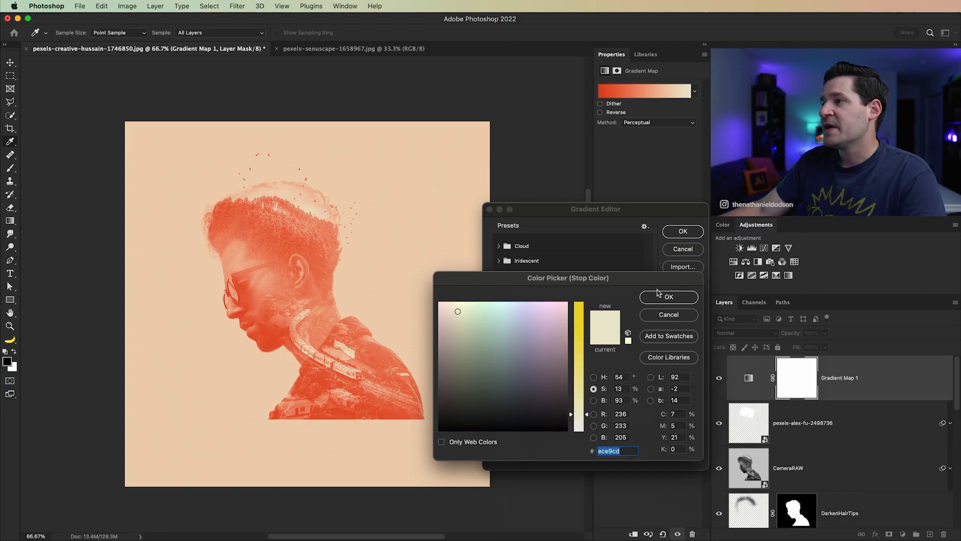
{"action": "left_click", "coordinate": [669, 297]}
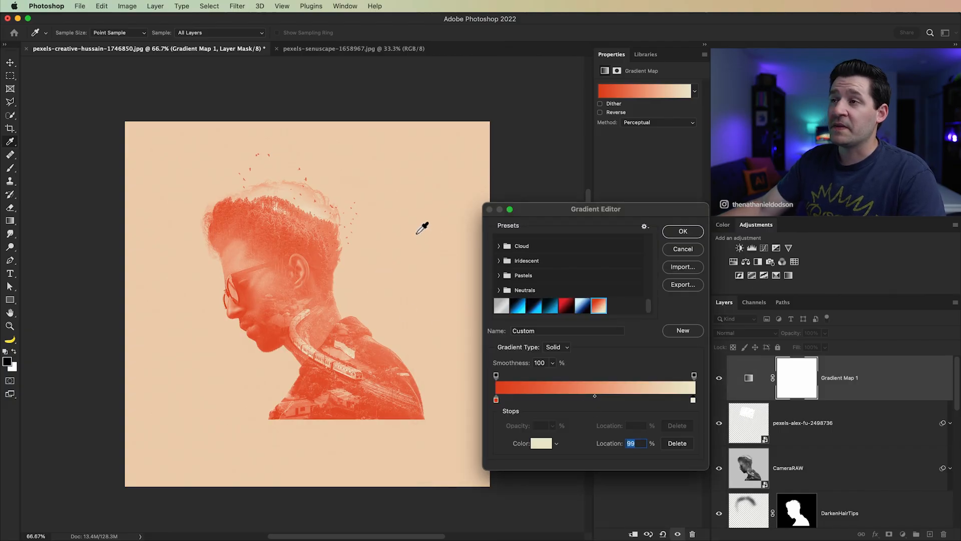
Step: Set the gradient's red stop to 5% and cream stop to 96%, shift the midpoint towards red, and apply the gradient
{"action": "left_click", "coordinate": [497, 400]}
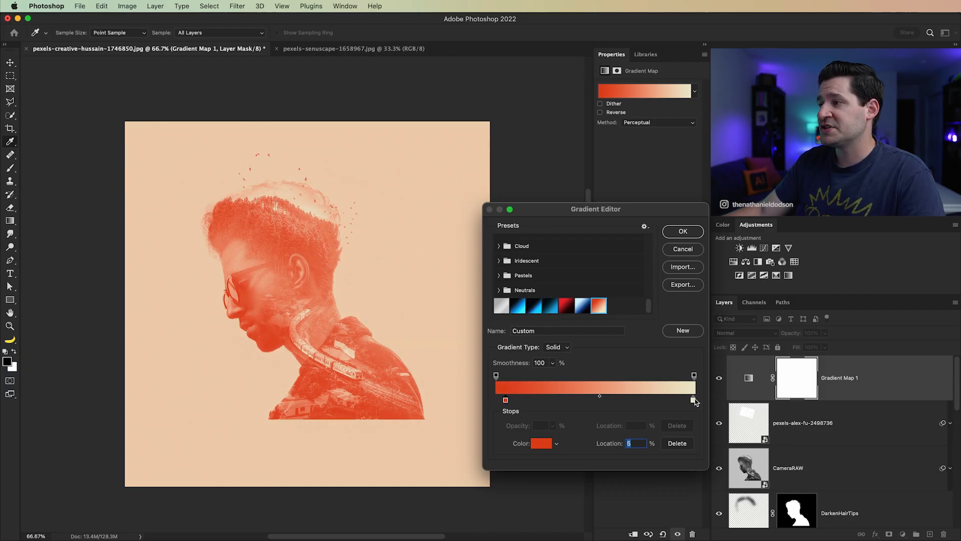
{"action": "left_click_drag", "start_coordinate": [693, 401], "coordinate": [685, 401]}
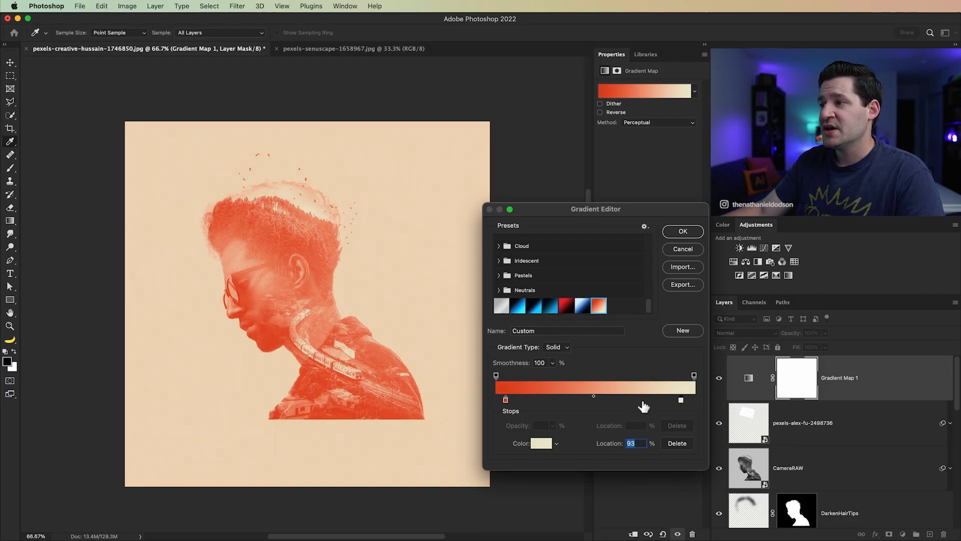
{"action": "left_click_drag", "start_coordinate": [594, 396], "coordinate": [616, 460]}
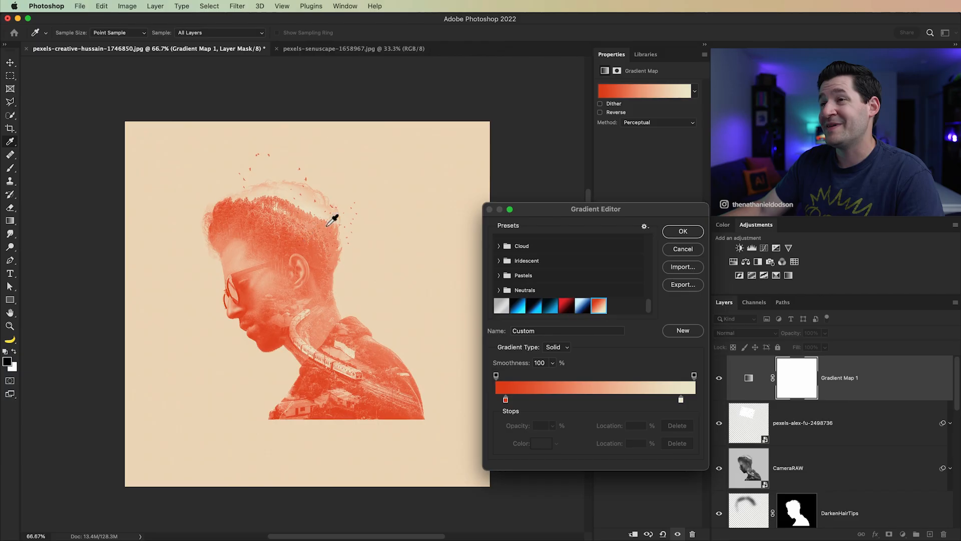
{"action": "left_click_drag", "start_coordinate": [680, 399], "coordinate": [685, 401]}
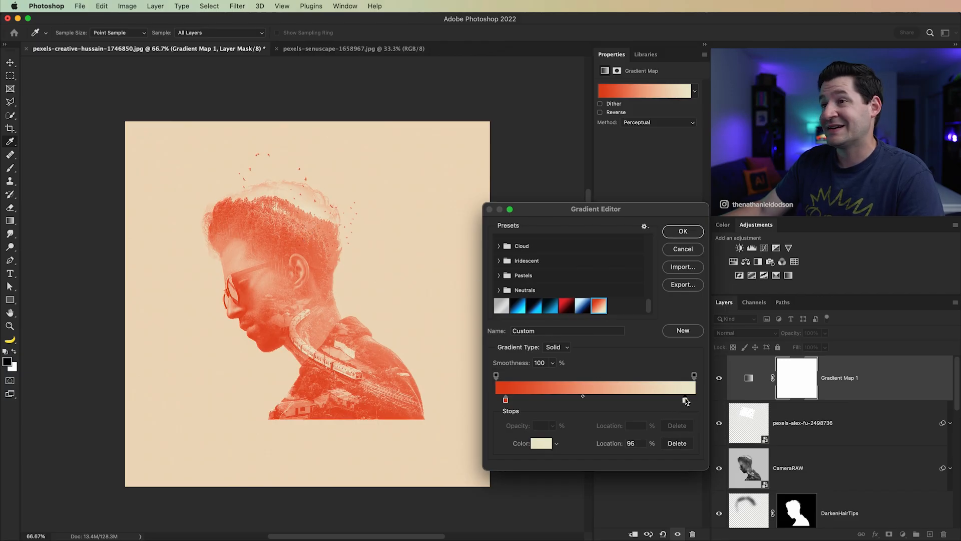
{"action": "left_click", "coordinate": [692, 231]}
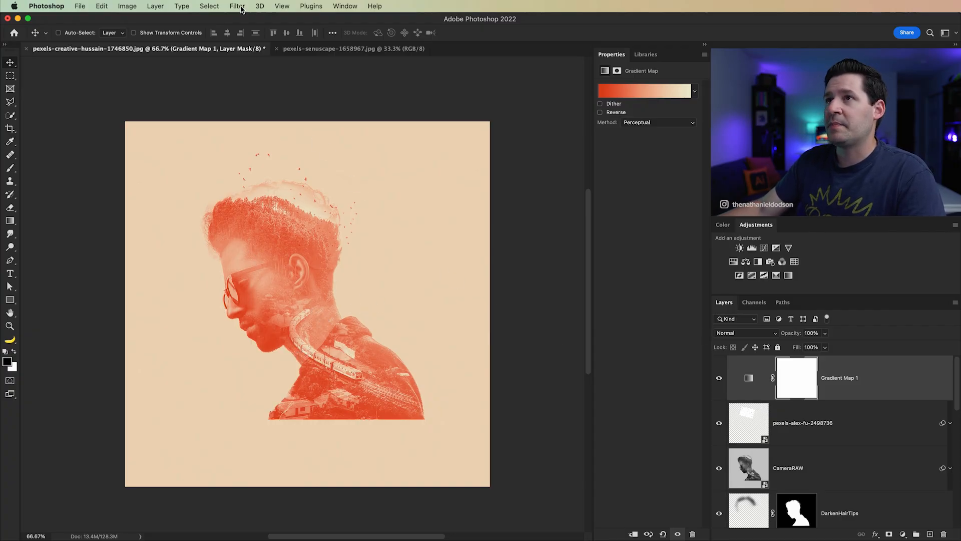
Step: Add a Color Lookup adjustment layer above the Gradient Map and detach its properties into a floating panel
{"action": "left_click", "coordinate": [161, 6]}
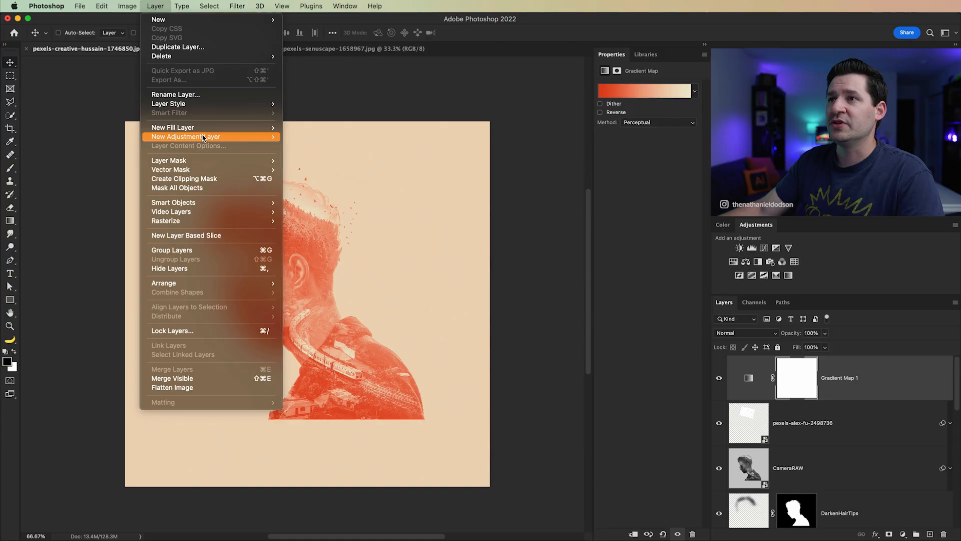
{"action": "mouse_move", "coordinate": [206, 137]}
{"action": "left_click", "coordinate": [320, 233]}
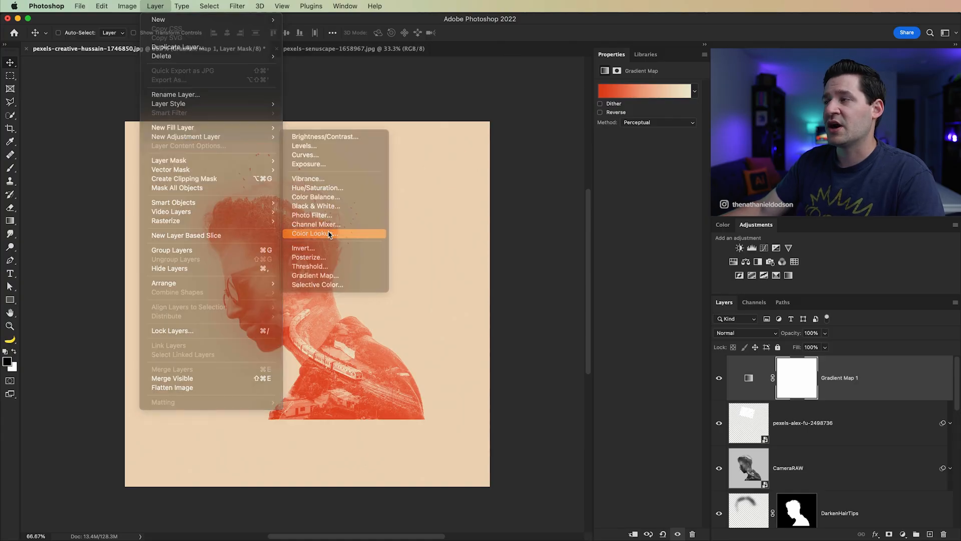
{"action": "left_click", "coordinate": [395, 258]}
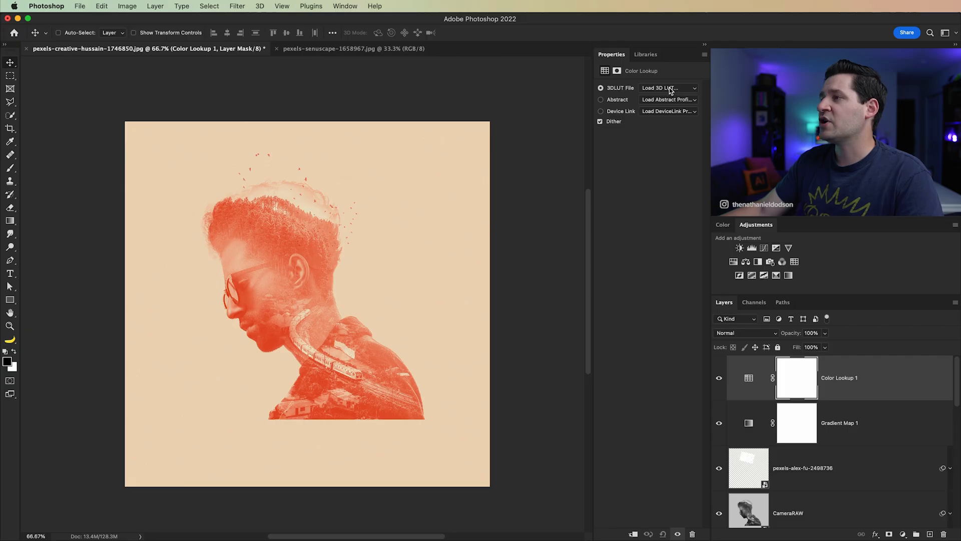
{"action": "left_click_drag", "start_coordinate": [612, 54], "coordinate": [485, 104]}
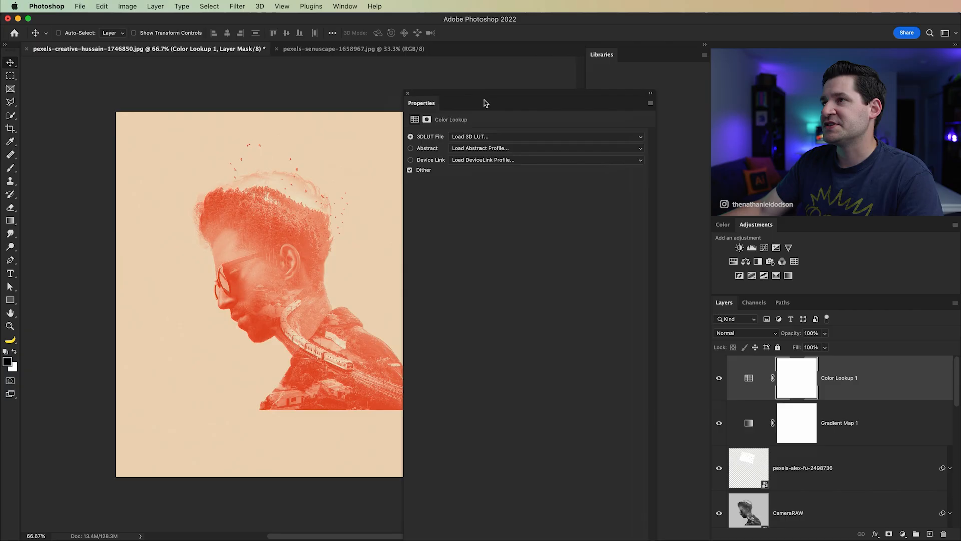
Step: Load the filmstock_50.3dl 3D LUT into the Color Lookup adjustment and dock its floating properties back beside Libraries
{"action": "left_click", "coordinate": [497, 137]}
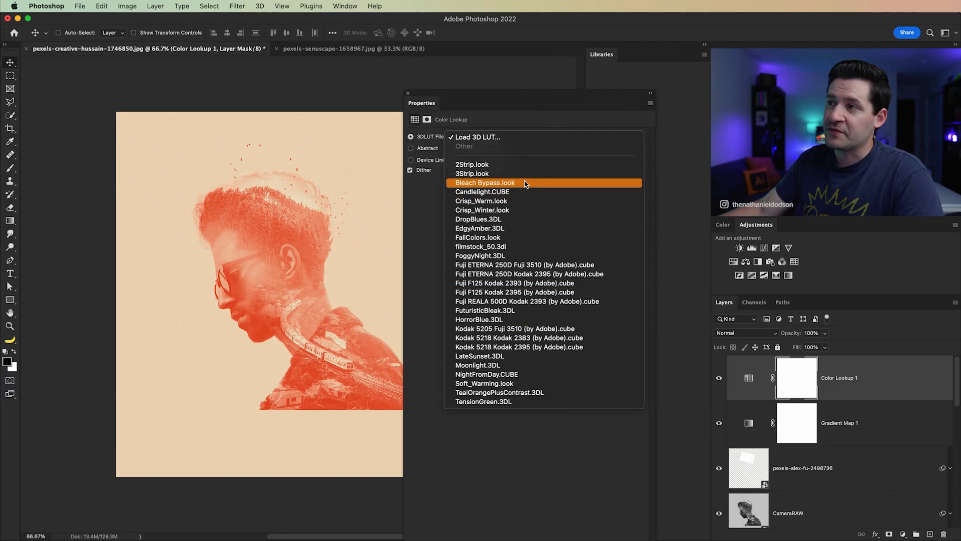
{"action": "left_click", "coordinate": [484, 247]}
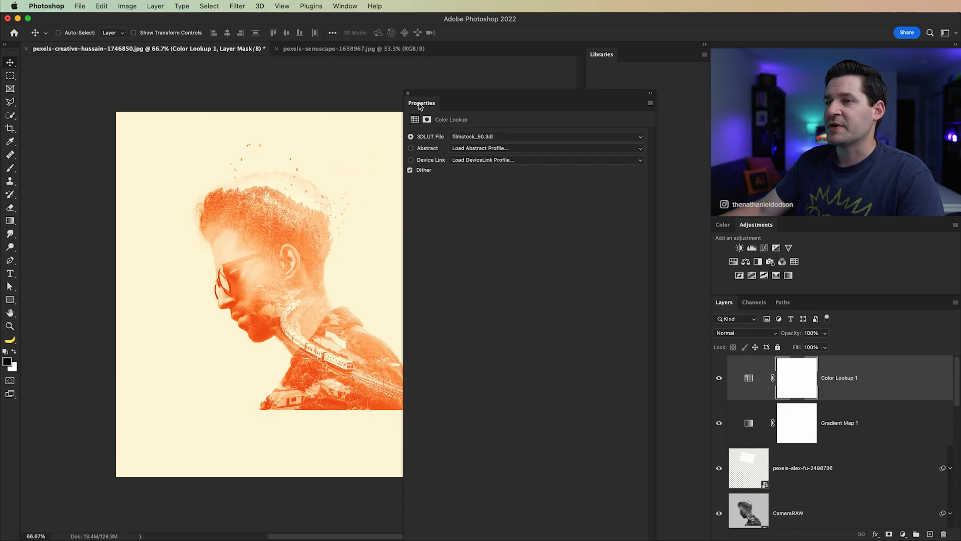
{"action": "left_click_drag", "start_coordinate": [419, 104], "coordinate": [635, 54]}
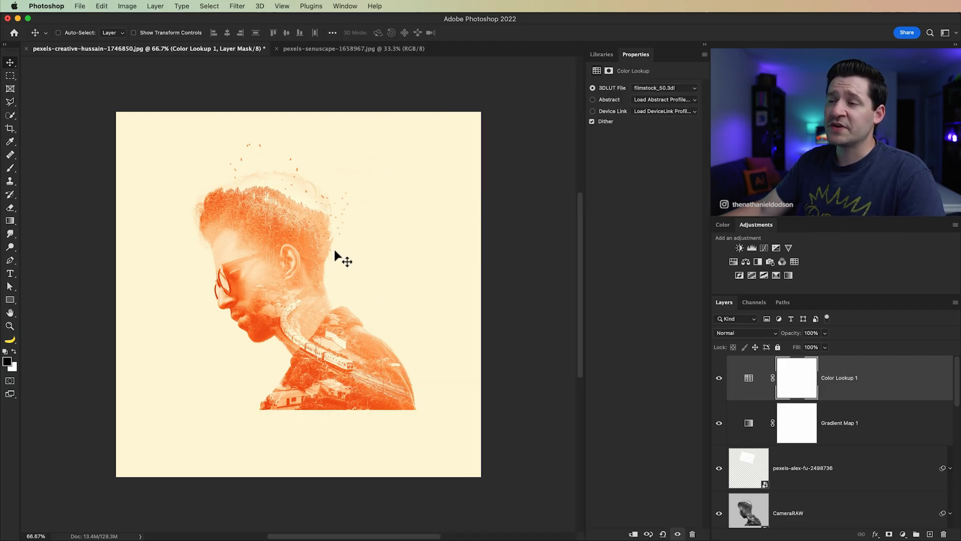
Step: Lower the Color Lookup layer's opacity to 40% and toggle its visibility to compare the effect
{"action": "left_click", "coordinate": [748, 383]}
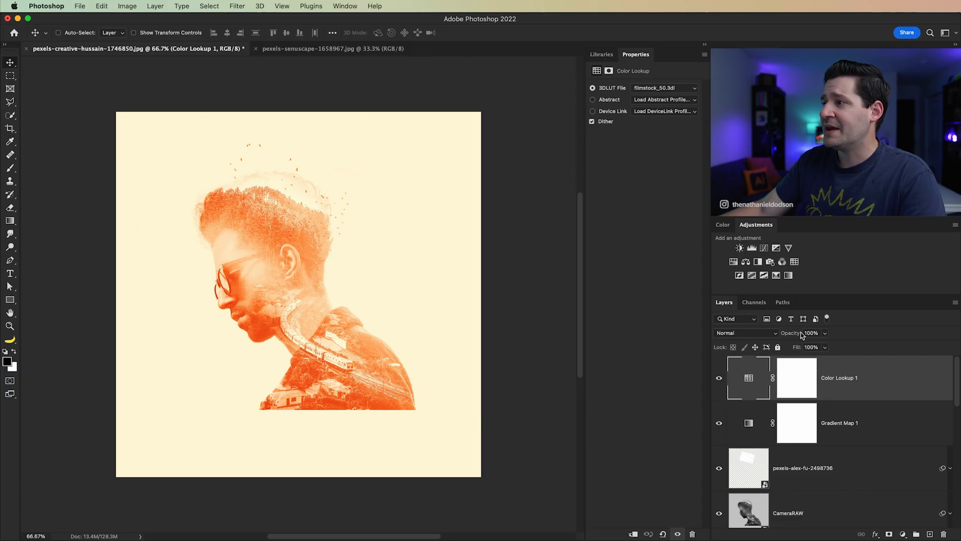
{"action": "left_click_drag", "start_coordinate": [825, 333], "coordinate": [789, 351]}
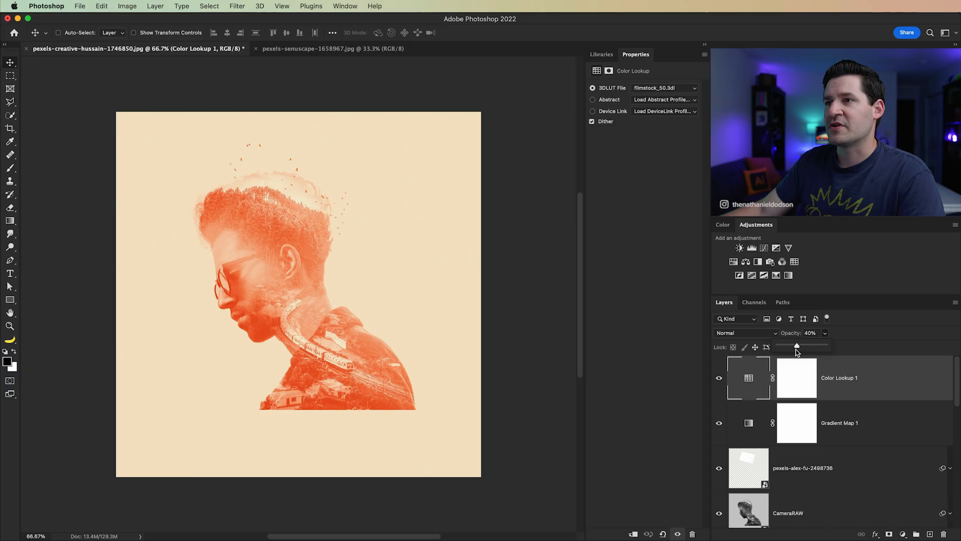
{"action": "left_click", "coordinate": [719, 379]}
{"action": "left_click", "coordinate": [719, 379]}
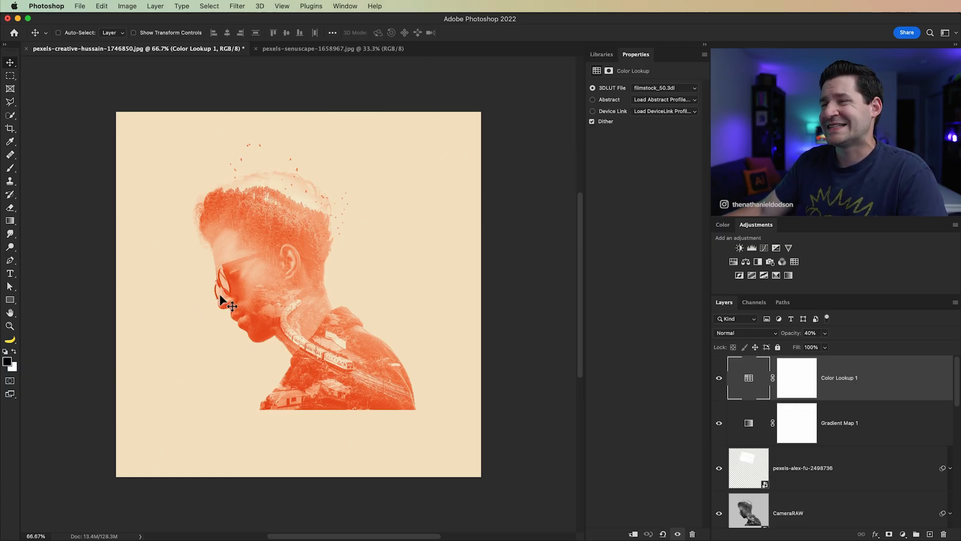
Step: Add a new empty layer above the Color Lookup layer and name it Flare
{"action": "left_click", "coordinate": [930, 534]}
{"action": "double_click", "coordinate": [786, 383]}
{"action": "type", "text": "Flare"}
{"action": "key", "text": "Return"}
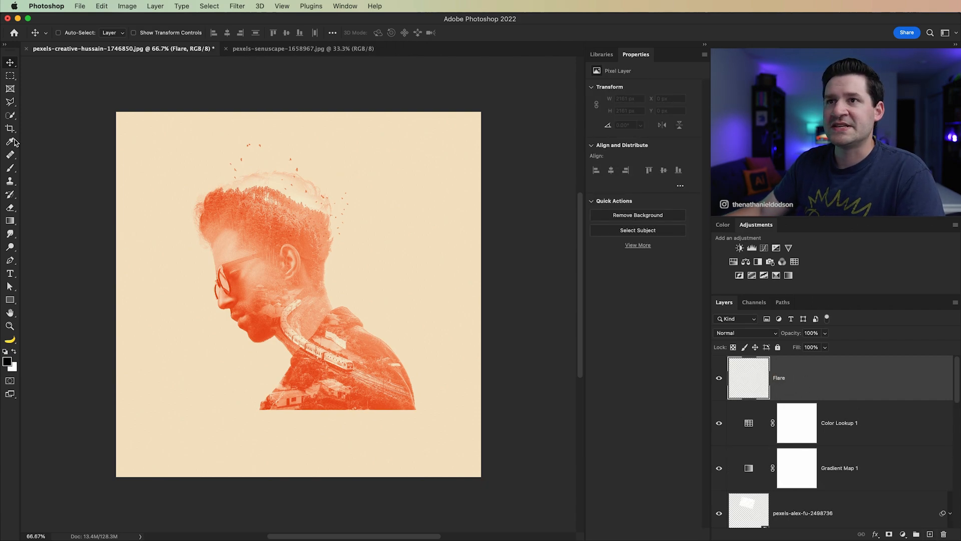
Step: Paint one soft white 700 px brush dab at 100% opacity over the man's neck on the Flare layer
{"action": "left_click", "coordinate": [11, 169]}
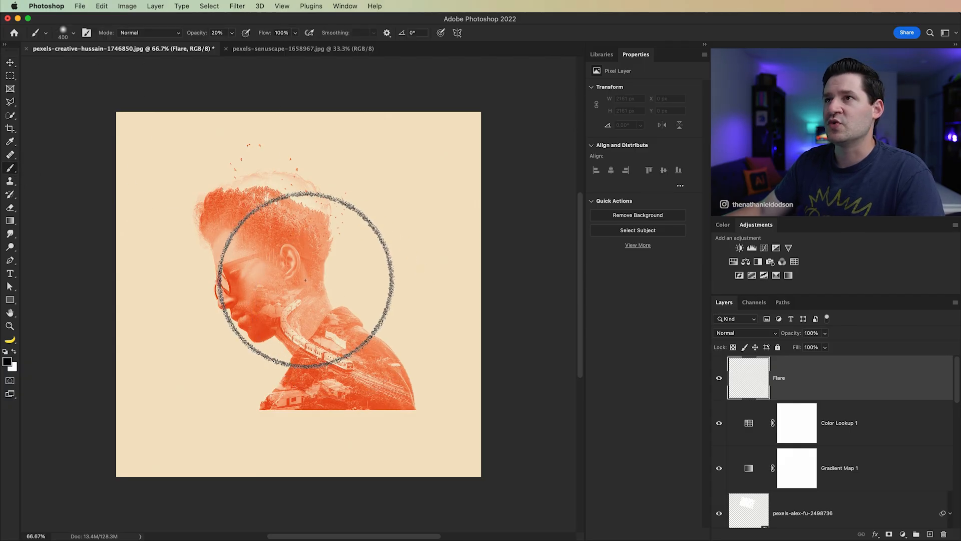
{"action": "left_click_drag", "start_coordinate": [197, 40], "coordinate": [247, 36]}
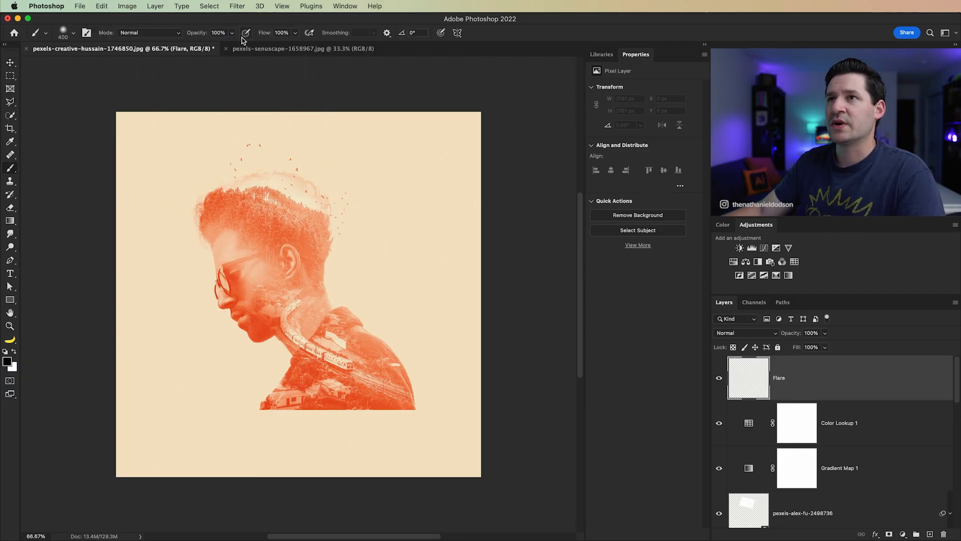
{"action": "key", "text": "bracketright"}
{"action": "key", "text": "bracketright"}
{"action": "key", "text": "bracketright"}
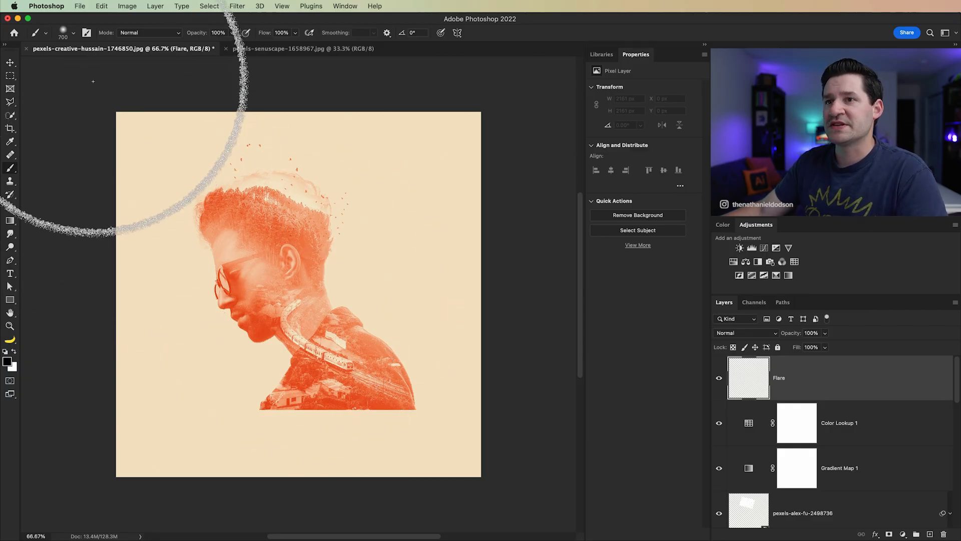
{"action": "left_click", "coordinate": [15, 350]}
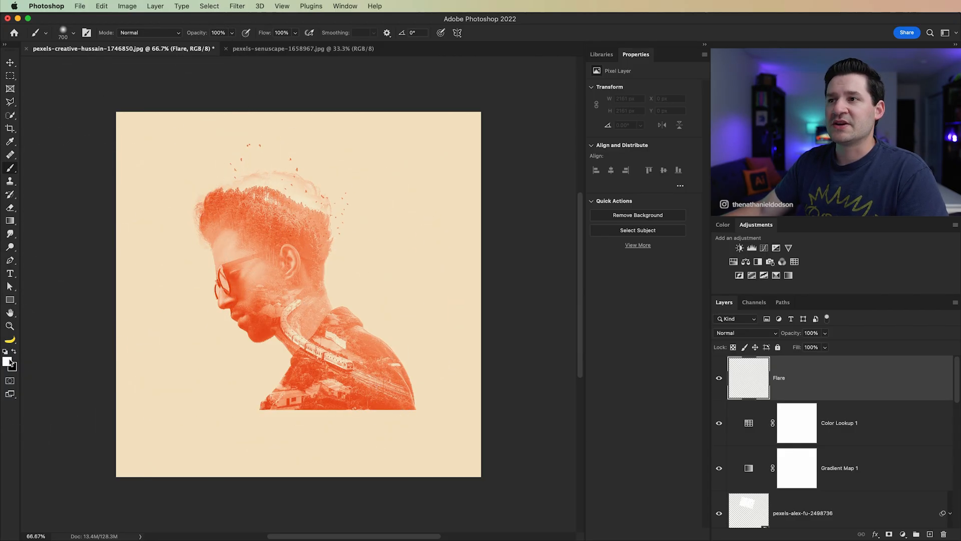
{"action": "left_click", "coordinate": [307, 294]}
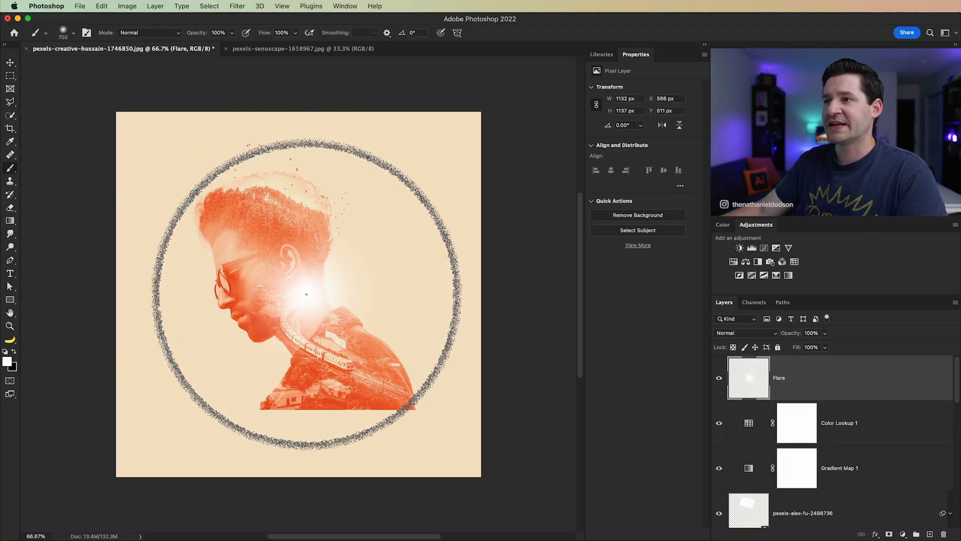
{"action": "key", "text": "v"}
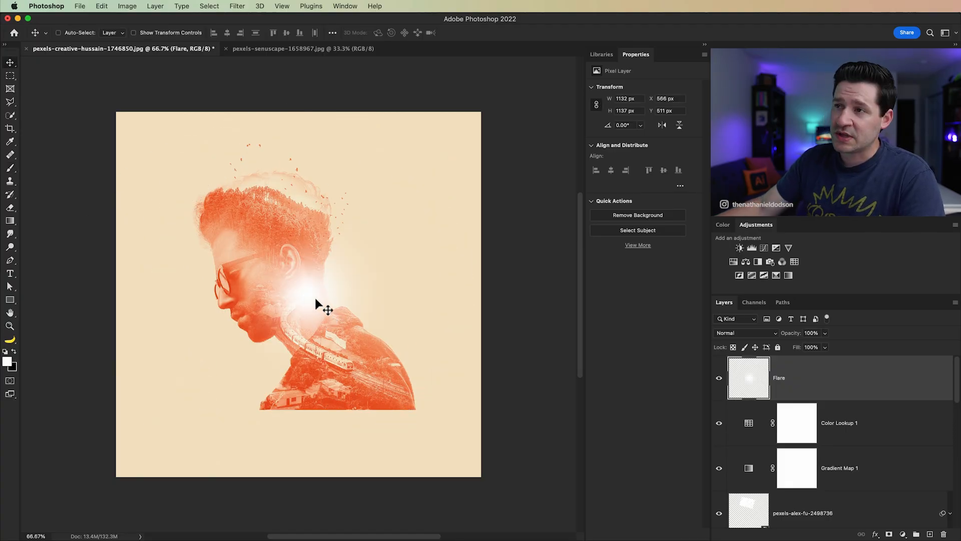
Step: Start a Hue/Saturation adjustment on the Flare layer with Colorize enabled and lightness at -23
{"action": "left_click", "coordinate": [127, 6]}
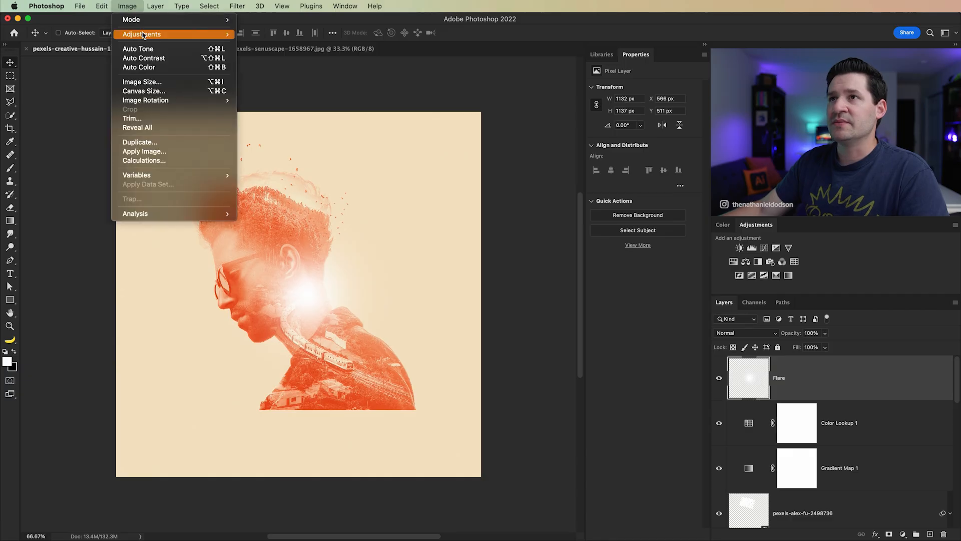
{"action": "mouse_move", "coordinate": [145, 34]}
{"action": "left_click", "coordinate": [266, 86]}
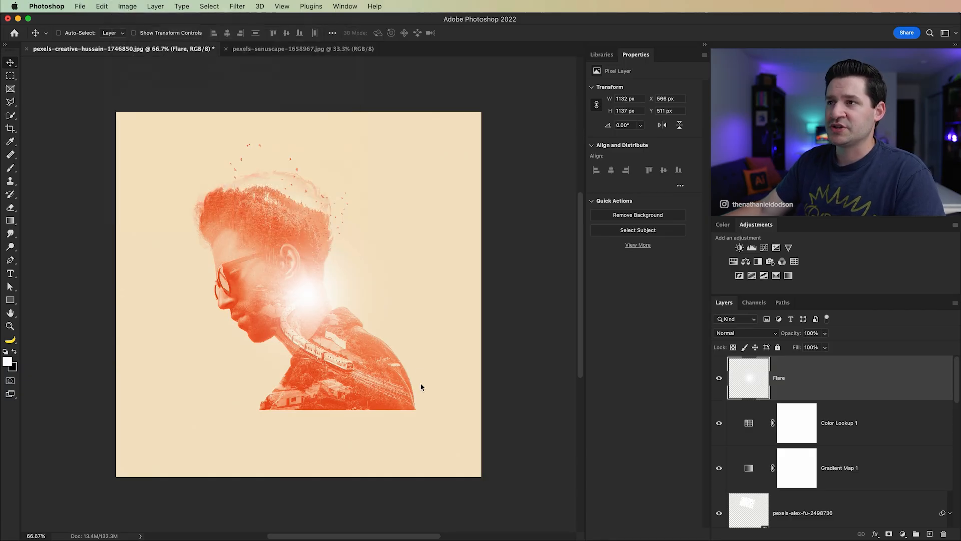
{"action": "left_click_drag", "start_coordinate": [533, 289], "coordinate": [517, 277]}
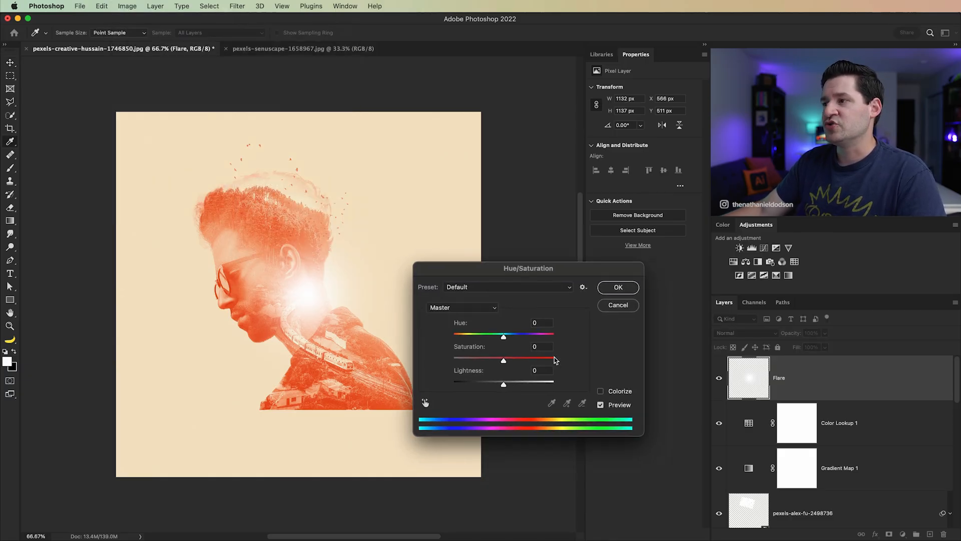
{"action": "left_click", "coordinate": [600, 391]}
{"action": "left_click_drag", "start_coordinate": [501, 387], "coordinate": [495, 385]}
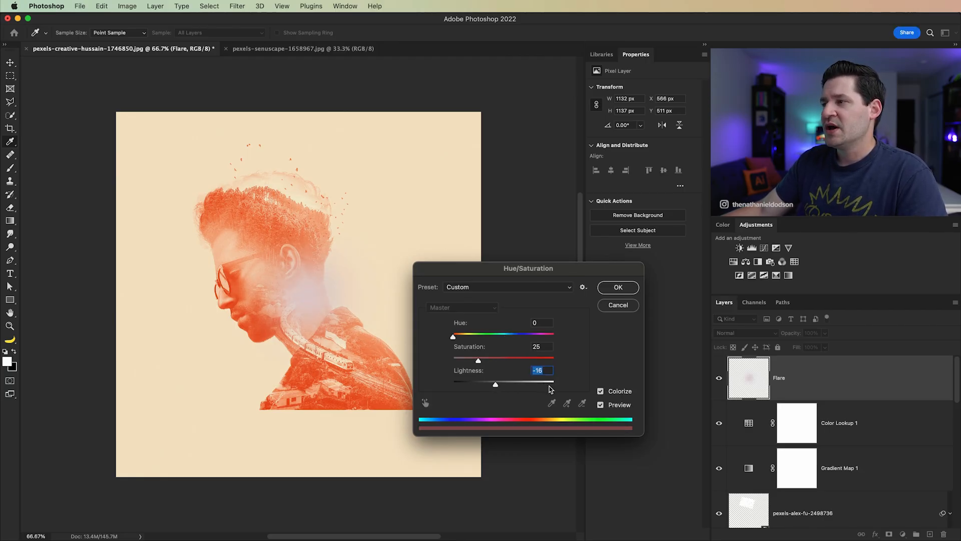
{"action": "left_click", "coordinate": [616, 392]}
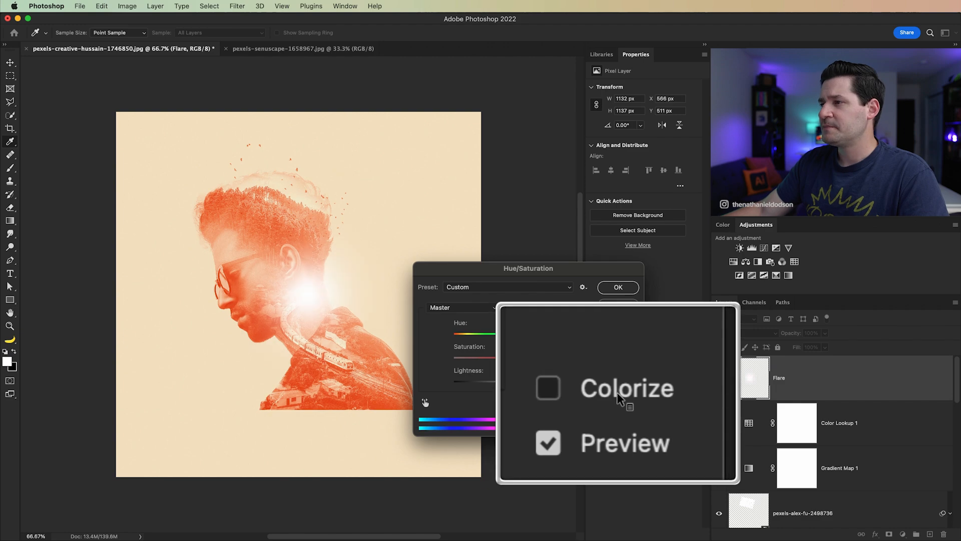
{"action": "left_click", "coordinate": [617, 392]}
{"action": "left_click_drag", "start_coordinate": [495, 385], "coordinate": [493, 385]}
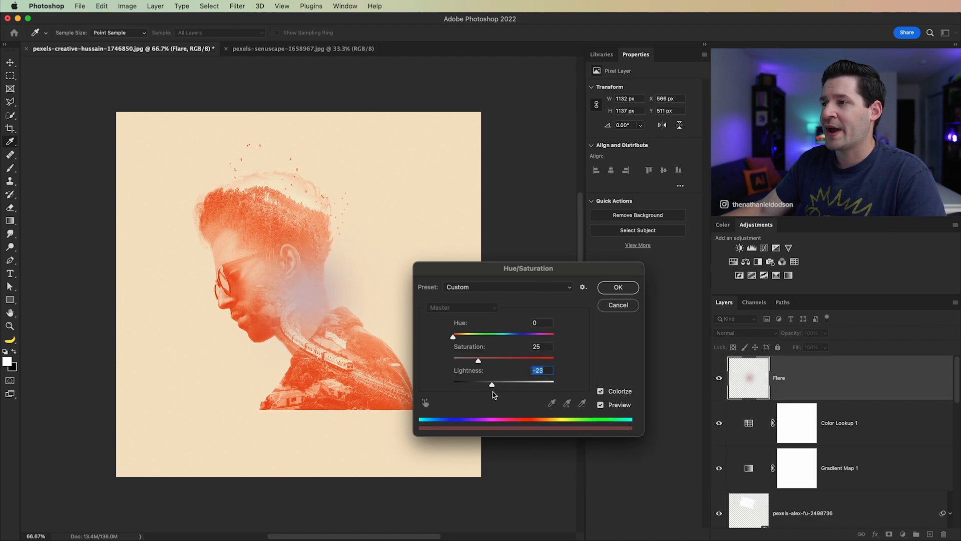
Step: Set the flare's saturation to +100, hue to +4 and lightness to -29, and apply the Hue/Saturation adjustment
{"action": "left_click", "coordinate": [553, 360]}
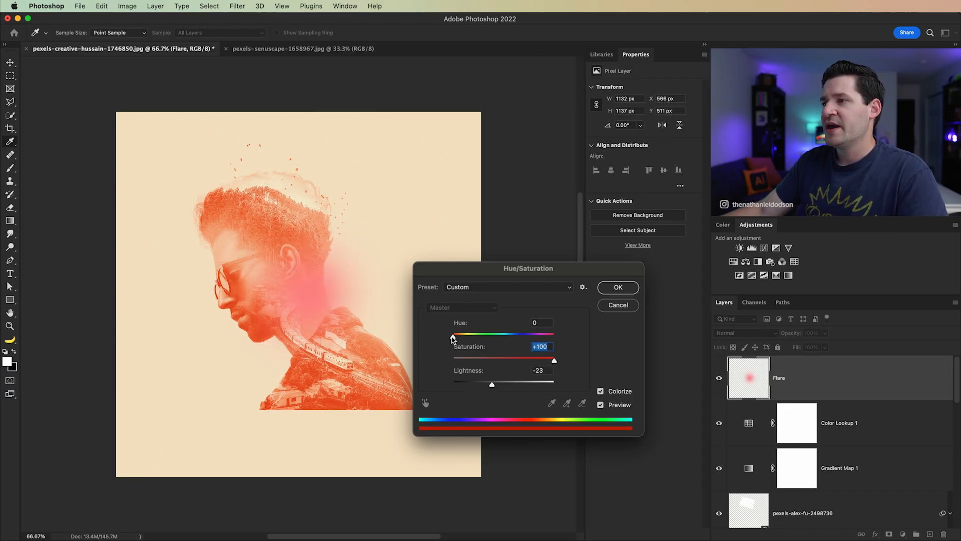
{"action": "left_click", "coordinate": [454, 337]}
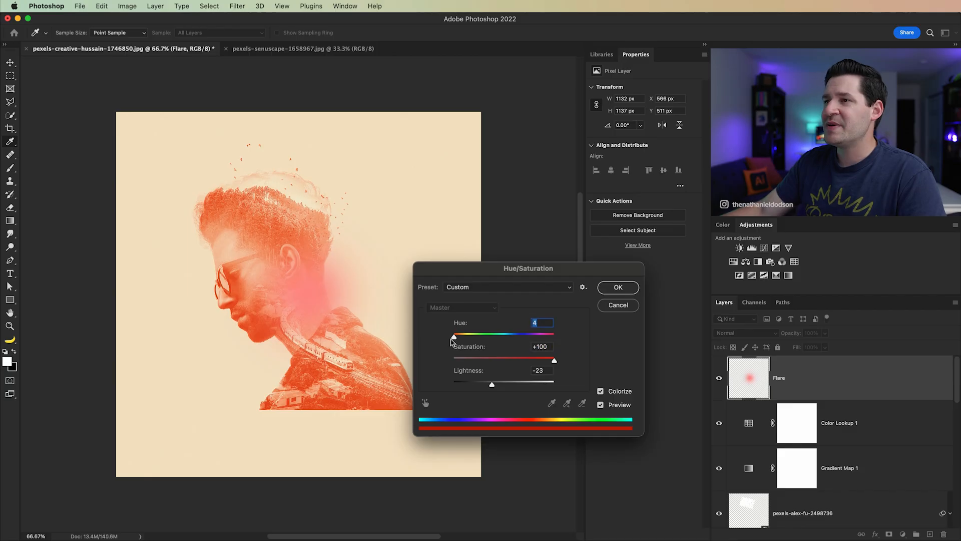
{"action": "left_click", "coordinate": [489, 385]}
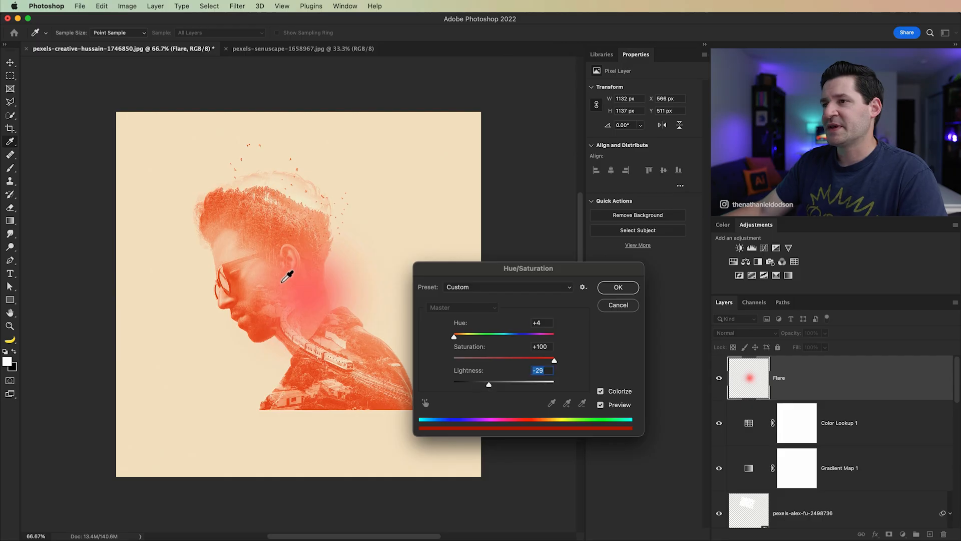
{"action": "left_click", "coordinate": [614, 288]}
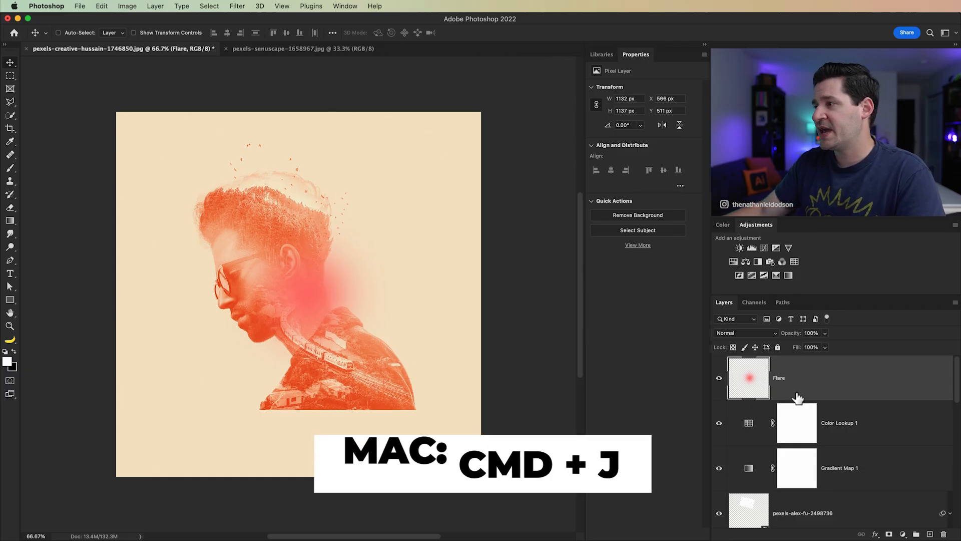
Step: Duplicate the Flare layer and rename the copy Flare Orange
{"action": "key", "text": "super+j"}
{"action": "double_click", "coordinate": [799, 377]}
{"action": "type", "text": "Flare"}
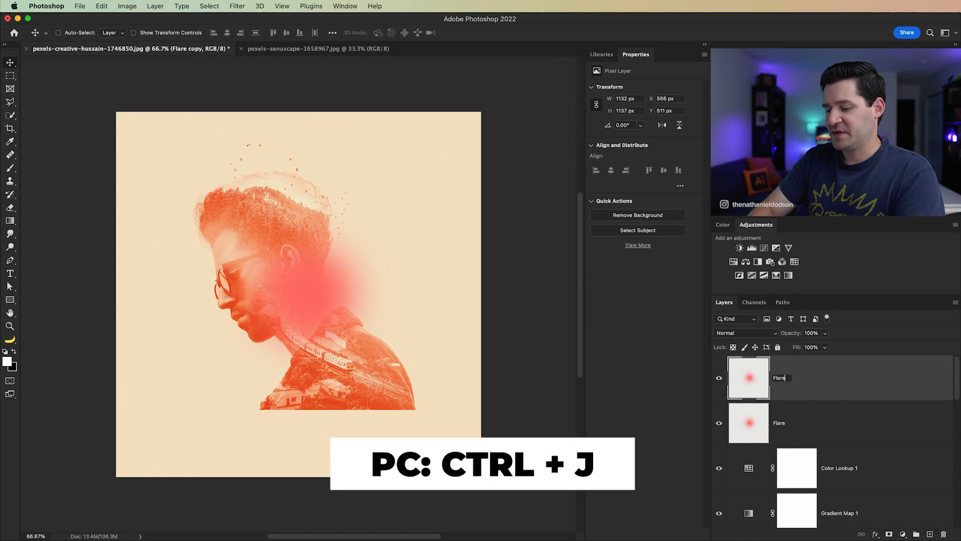
{"action": "type", "text": " Orange"}
{"action": "key", "text": "Return"}
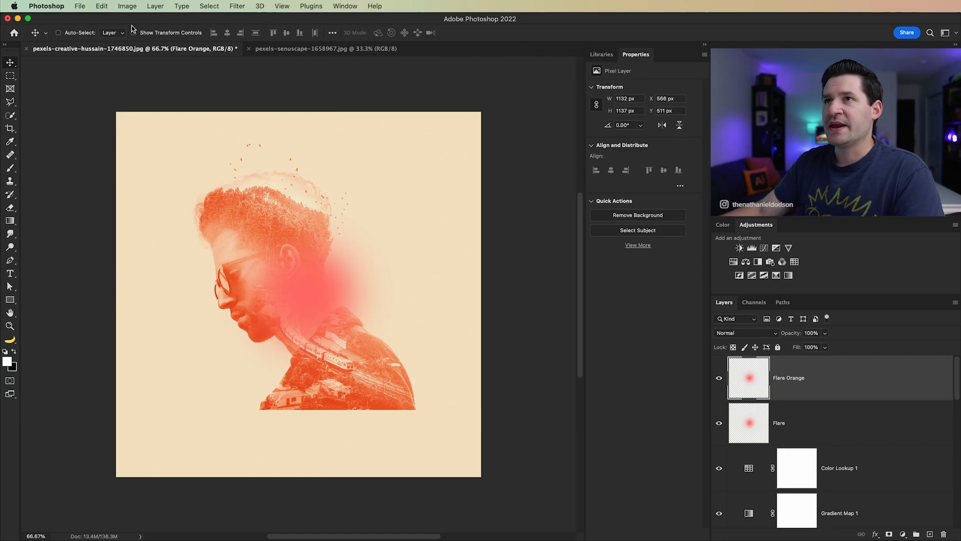
Step: Apply Hue/Saturation to the Flare Orange layer with hue +23, saturation +54 and lightness -6
{"action": "left_click", "coordinate": [127, 6]}
{"action": "mouse_move", "coordinate": [151, 35]}
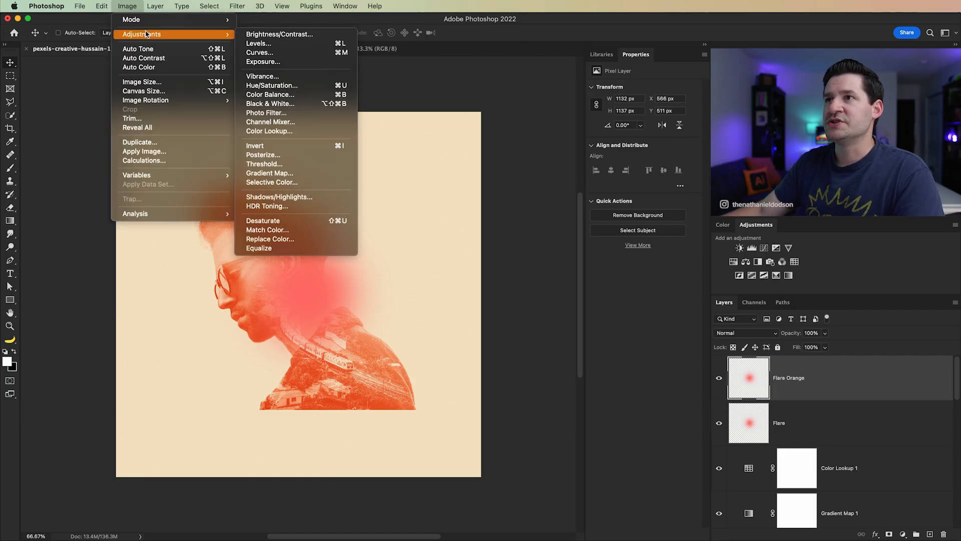
{"action": "left_click", "coordinate": [302, 87]}
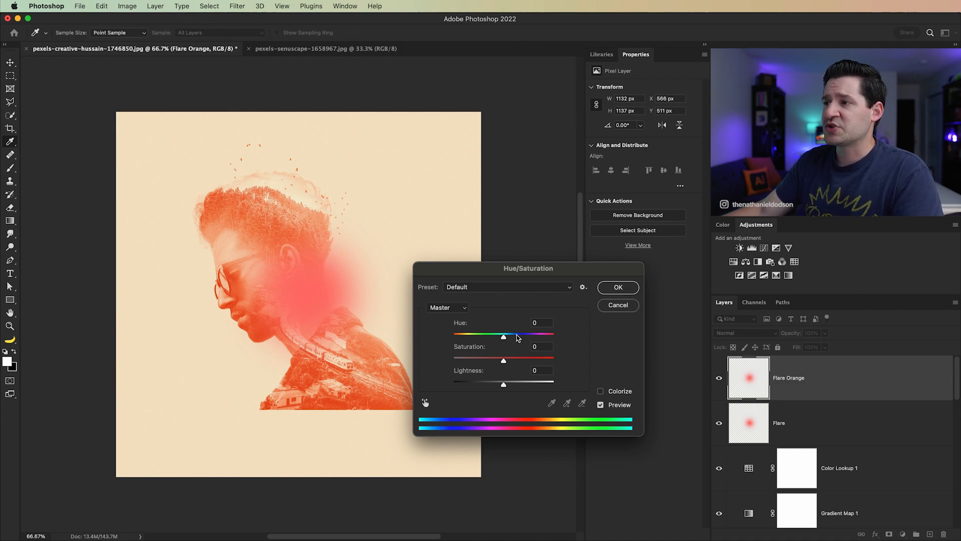
{"action": "left_click_drag", "start_coordinate": [505, 337], "coordinate": [515, 339]}
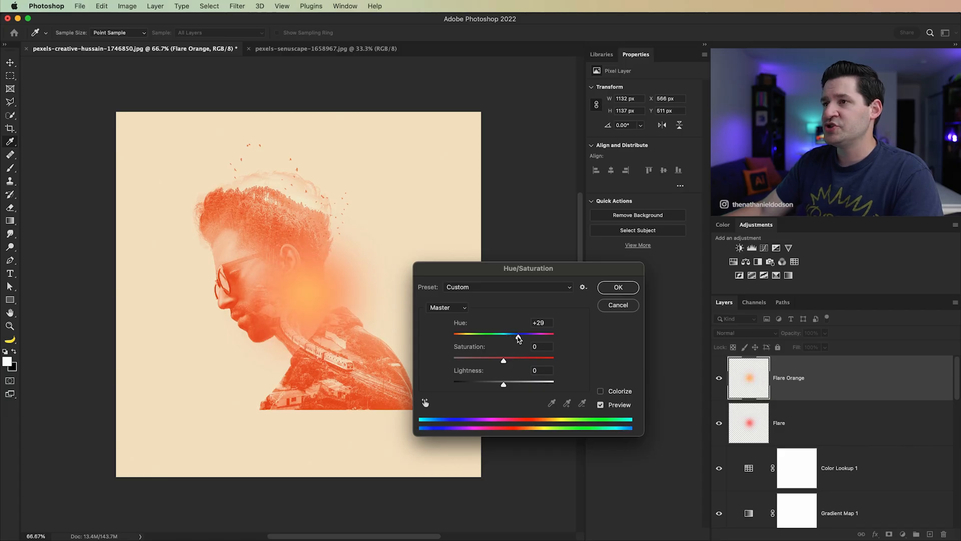
{"action": "left_click_drag", "start_coordinate": [516, 340], "coordinate": [514, 339]}
{"action": "left_click", "coordinate": [521, 360]}
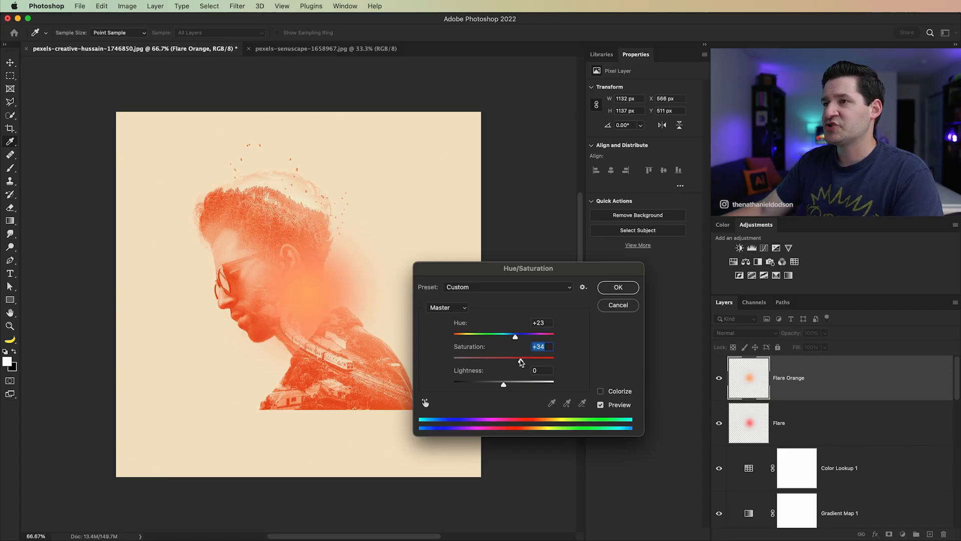
{"action": "left_click", "coordinate": [501, 384]}
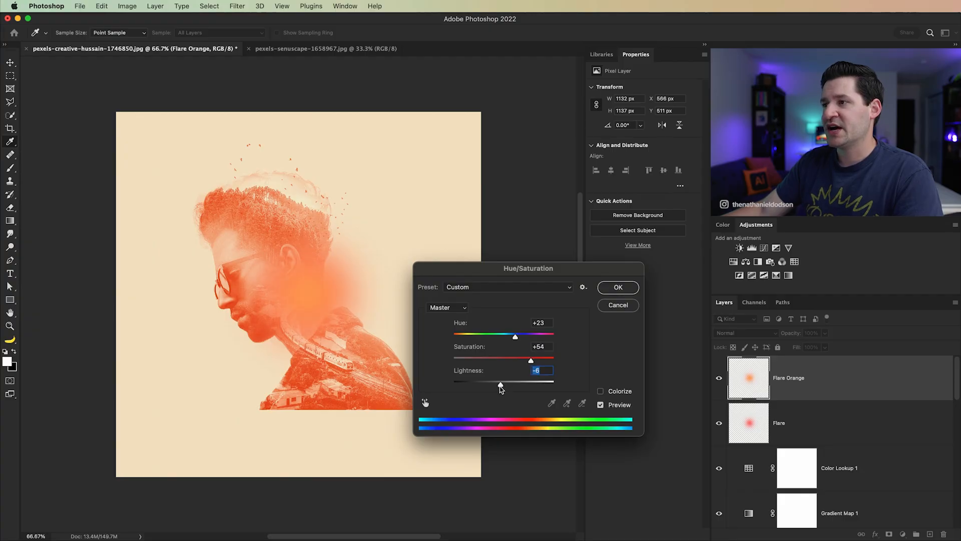
{"action": "left_click", "coordinate": [618, 286]}
Step: Duplicate the Flare Orange layer and rename the copy Flare Center
{"action": "key", "text": "v"}
{"action": "key", "text": "super+j"}
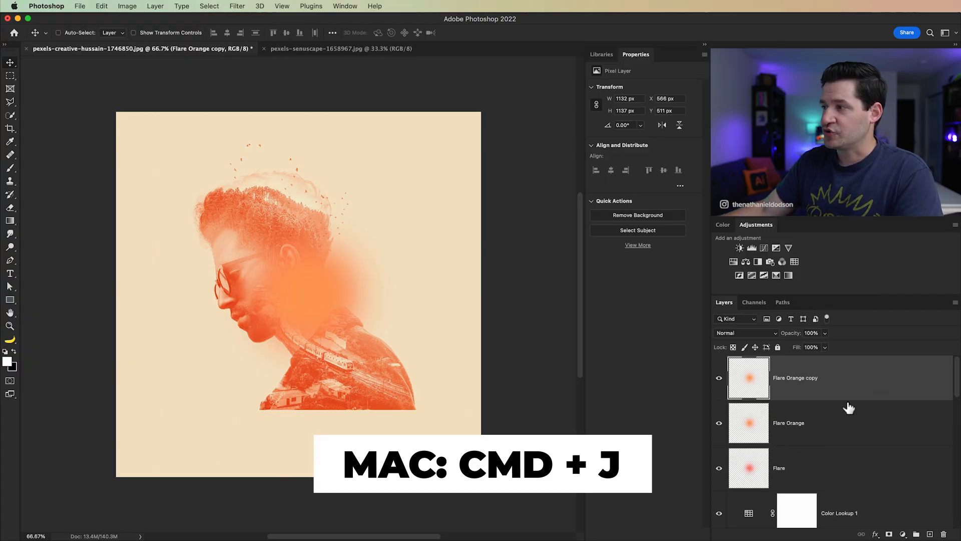
{"action": "double_click", "coordinate": [796, 378]}
{"action": "type", "text": "Flare Cen"}
{"action": "key", "text": "Return"}
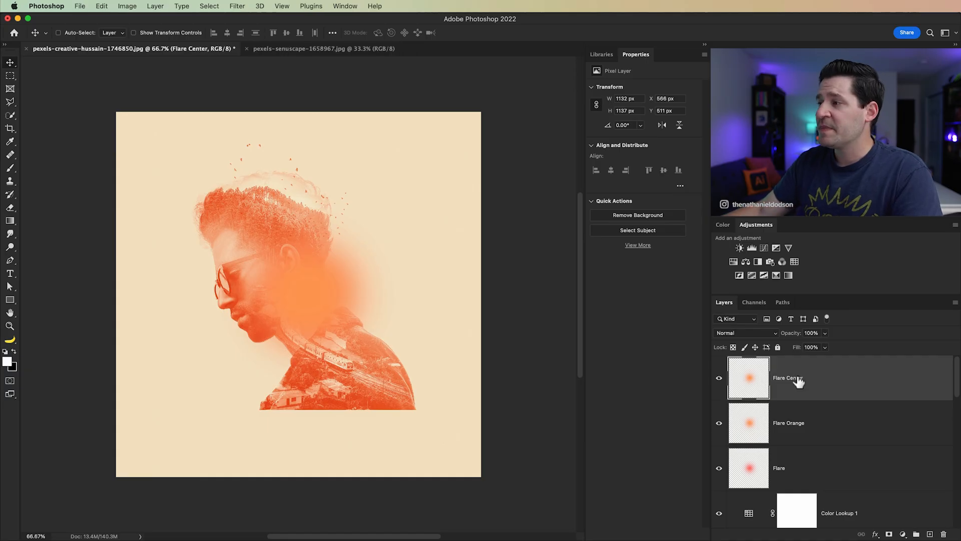
Step: Turn the Flare Center glow white by applying Hue/Saturation with the lightness raised to its maximum
{"action": "left_click", "coordinate": [130, 6]}
{"action": "mouse_move", "coordinate": [150, 34]}
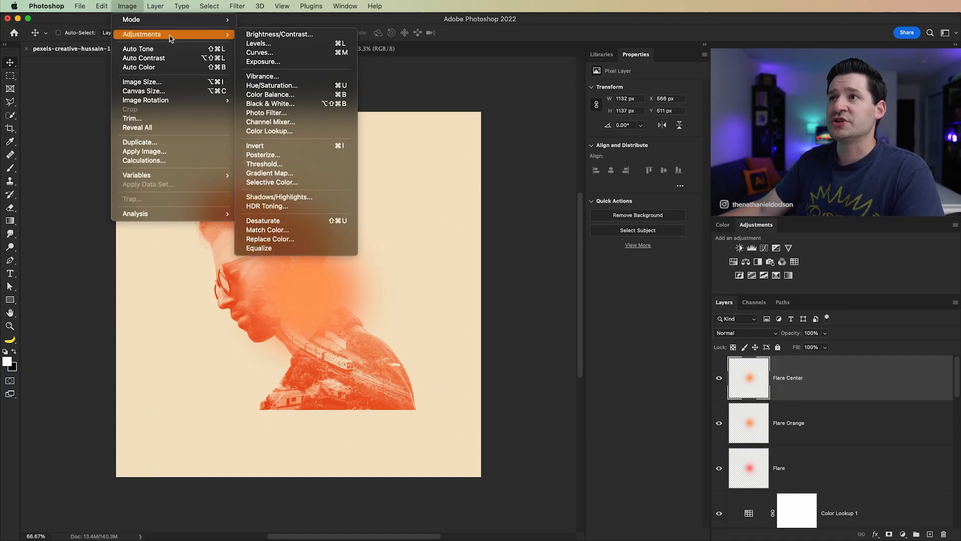
{"action": "left_click", "coordinate": [287, 85]}
{"action": "left_click_drag", "start_coordinate": [511, 384], "coordinate": [603, 385]}
{"action": "left_click", "coordinate": [622, 289]}
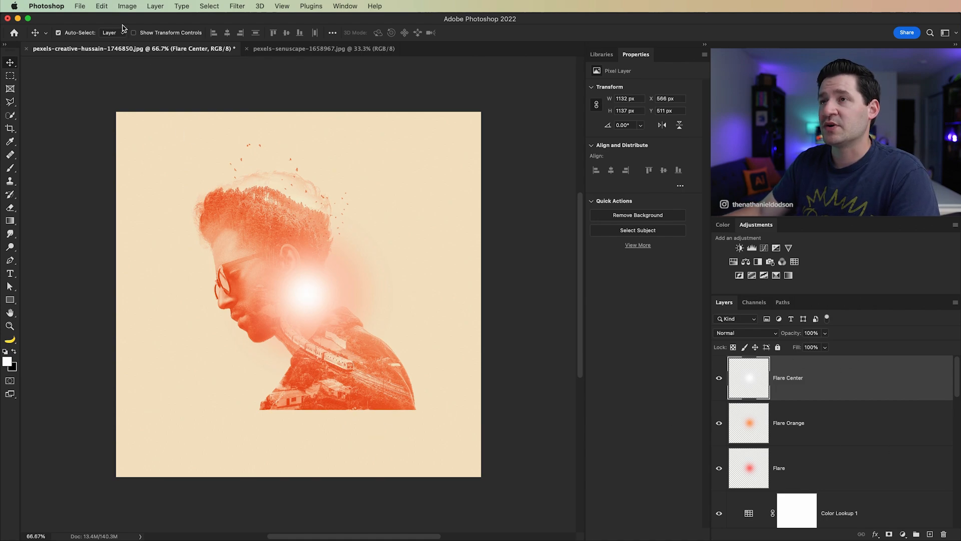
Step: Scale the Flare Center glow to about 49% around its centre and move all three flare layers onto the front of the man's face
{"action": "key", "text": "super+t"}
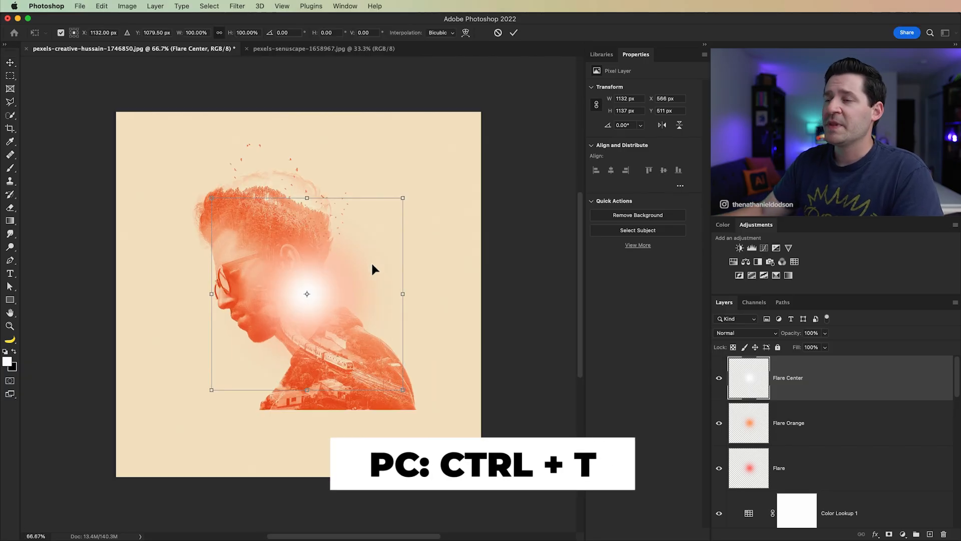
{"action": "left_click_drag", "start_coordinate": [404, 199], "coordinate": [360, 249]}
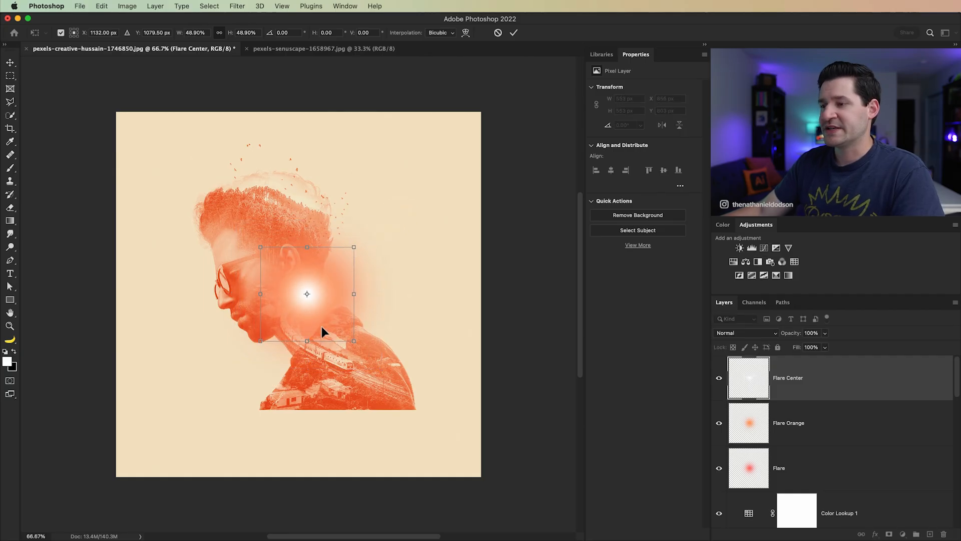
{"action": "left_click", "coordinate": [514, 33]}
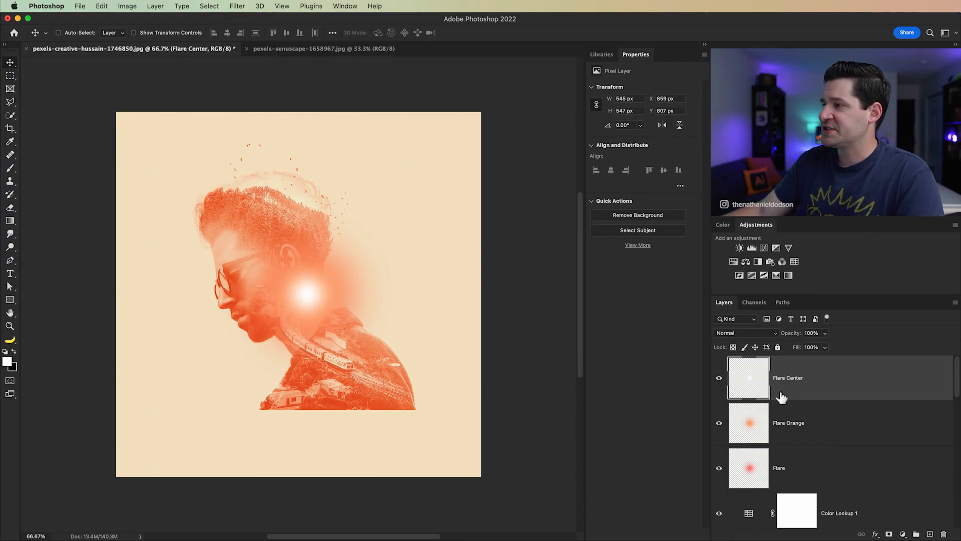
{"action": "left_click", "coordinate": [826, 481], "text": "shift"}
{"action": "left_click_drag", "start_coordinate": [304, 318], "coordinate": [212, 277]}
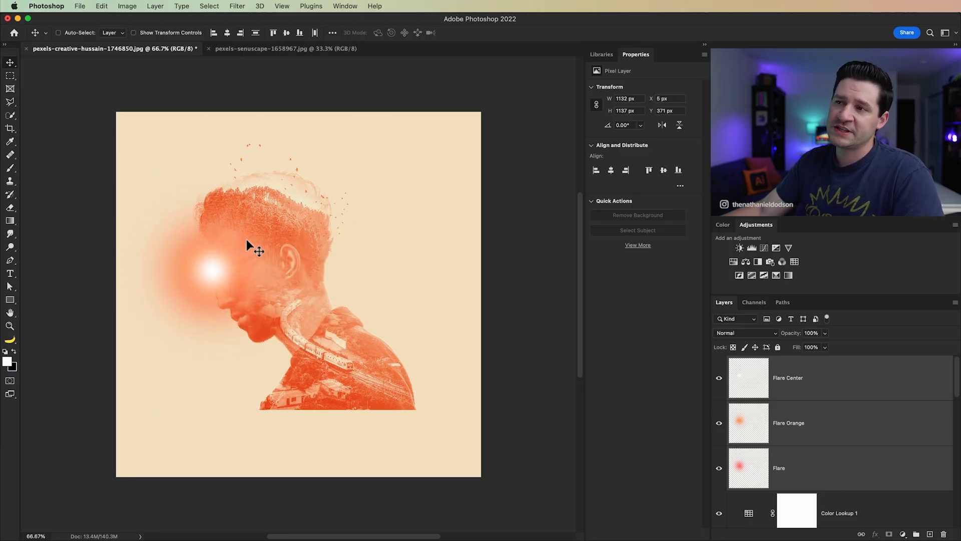
Step: Set the blend mode of the Flare and Flare Orange layers to Screen
{"action": "left_click", "coordinate": [837, 479]}
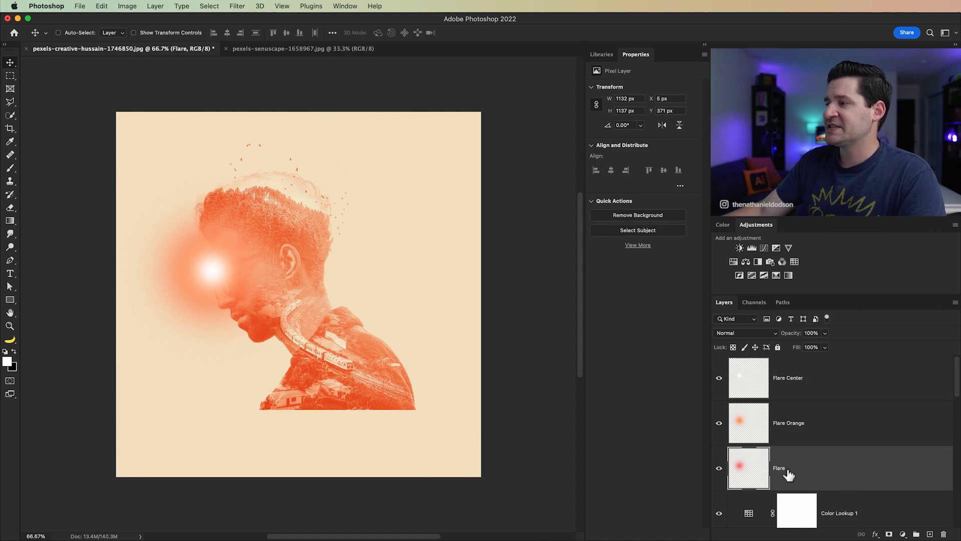
{"action": "left_click", "coordinate": [771, 333]}
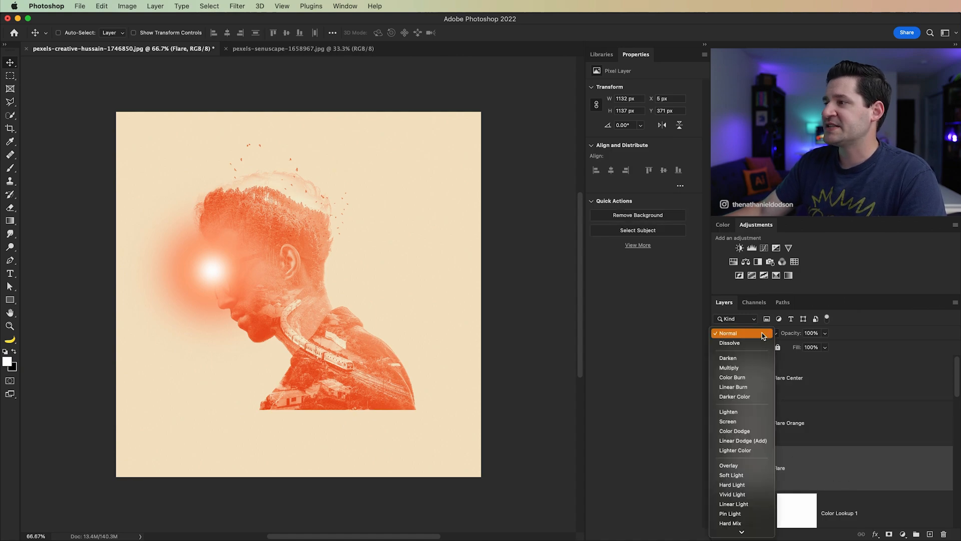
{"action": "left_click", "coordinate": [736, 422]}
{"action": "left_click", "coordinate": [807, 435]}
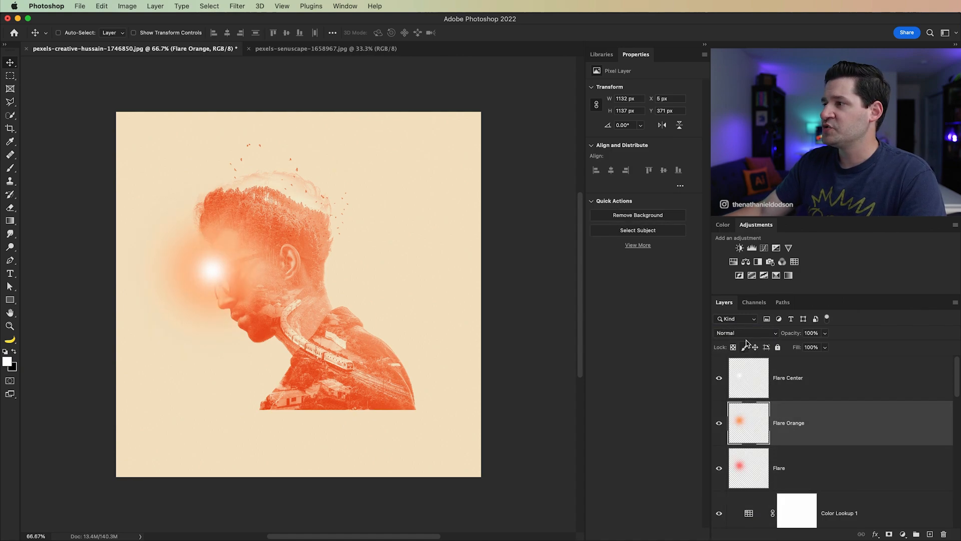
{"action": "left_click", "coordinate": [747, 333]}
{"action": "left_click", "coordinate": [734, 422]}
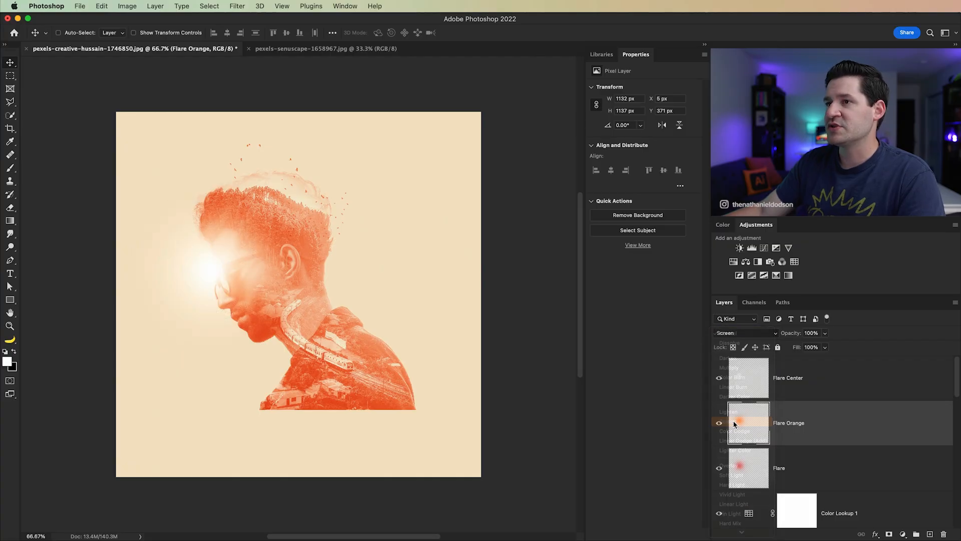
Step: Set the Flare Center layer to Linear Dodge (Add) and turn off Transparency Shapes Layer in its blending options
{"action": "left_click", "coordinate": [755, 396]}
{"action": "left_click", "coordinate": [754, 333]}
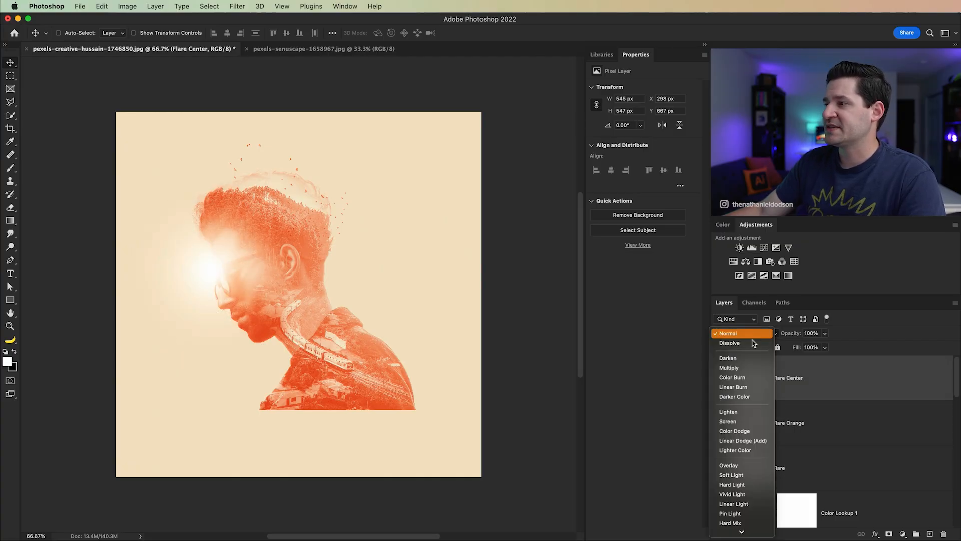
{"action": "left_click", "coordinate": [744, 442]}
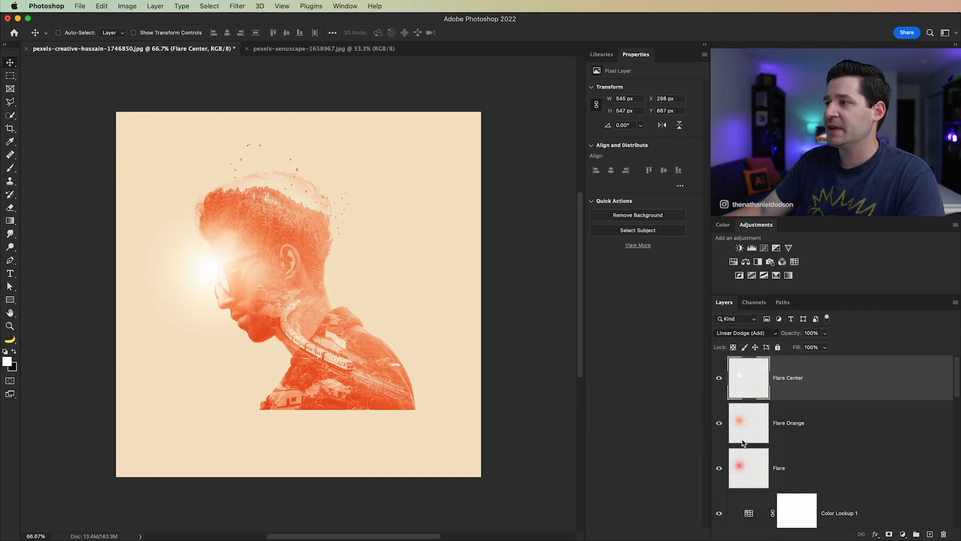
{"action": "double_click", "coordinate": [855, 382]}
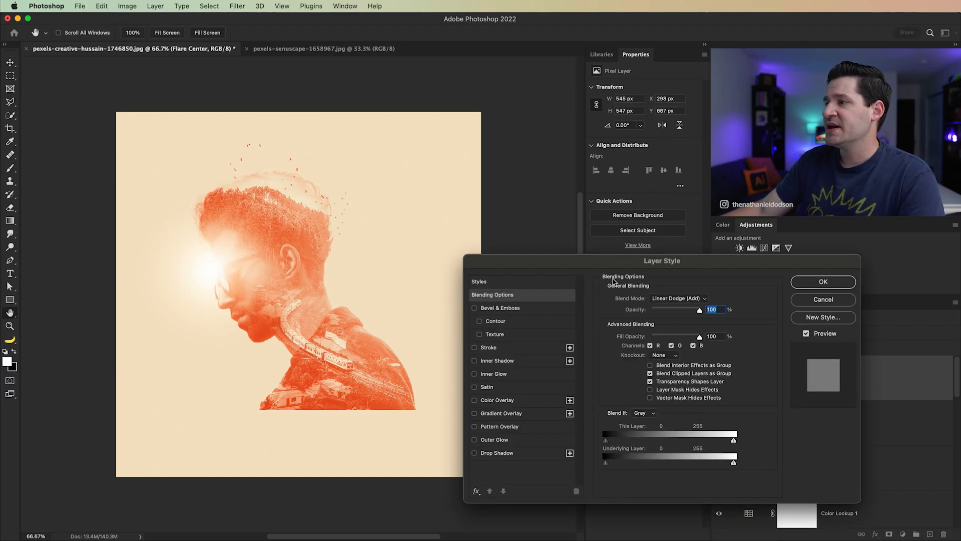
{"action": "left_click", "coordinate": [650, 382]}
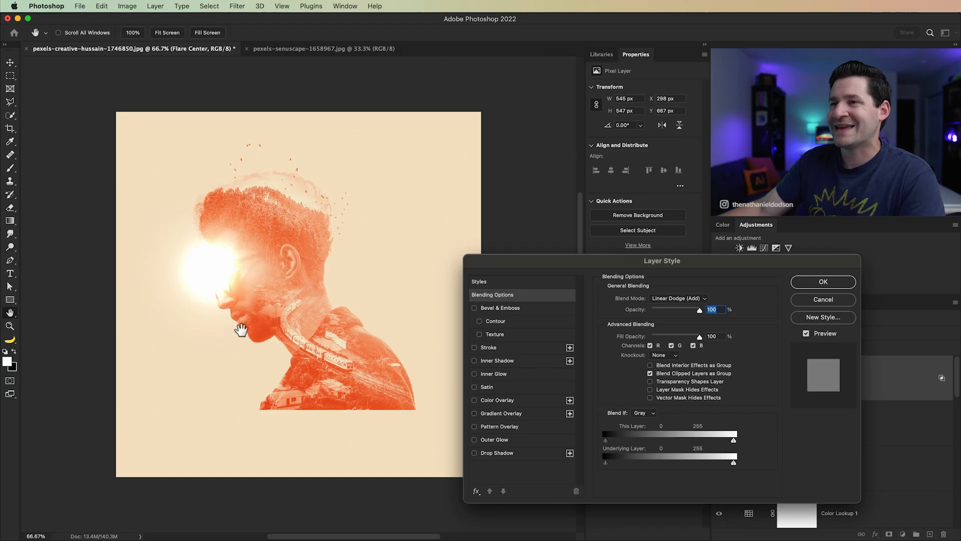
{"action": "left_click", "coordinate": [826, 283]}
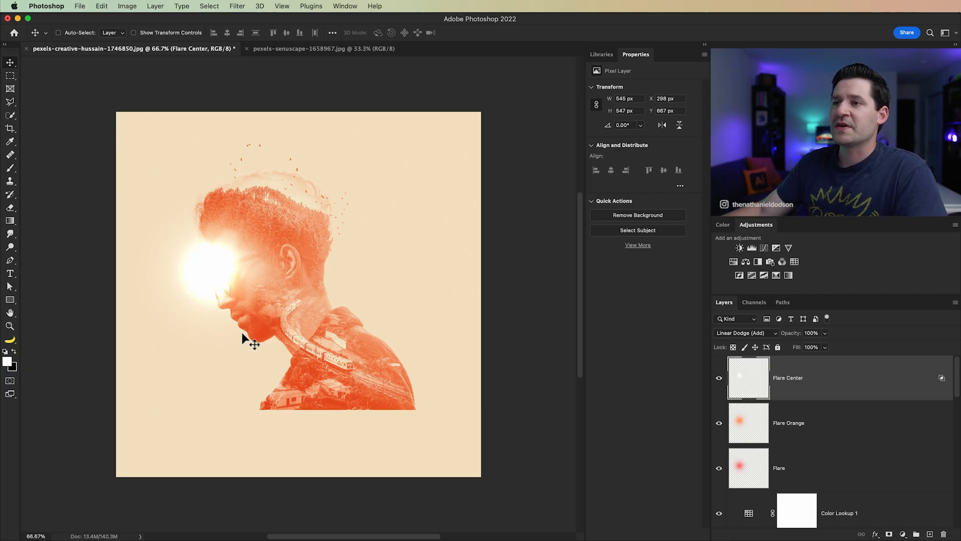
Step: Lower the opacity of the Flare layer to 49% and of the Flare Orange layer to about 47%
{"action": "left_click", "coordinate": [805, 471]}
{"action": "left_click_drag", "start_coordinate": [796, 336], "coordinate": [781, 338]}
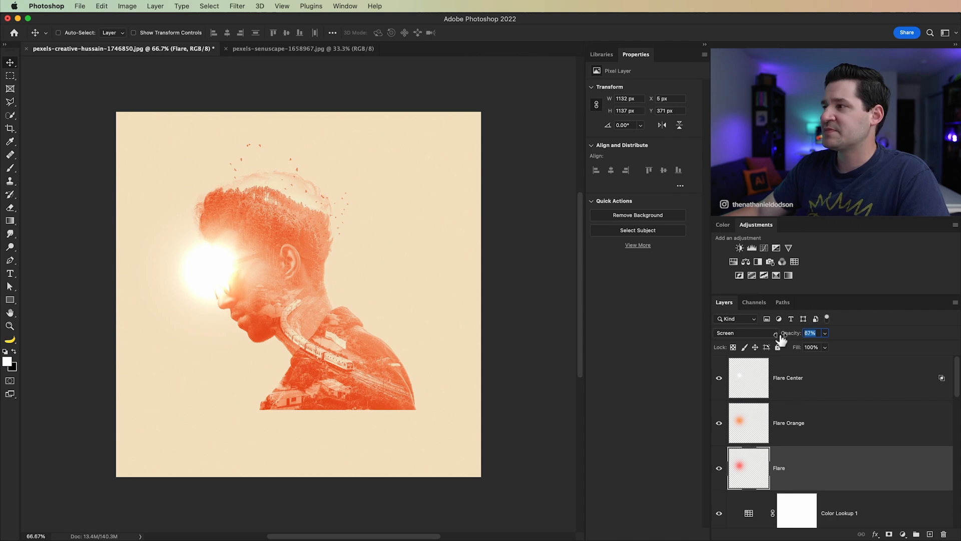
{"action": "left_click", "coordinate": [808, 429]}
{"action": "left_click_drag", "start_coordinate": [794, 339], "coordinate": [766, 338]}
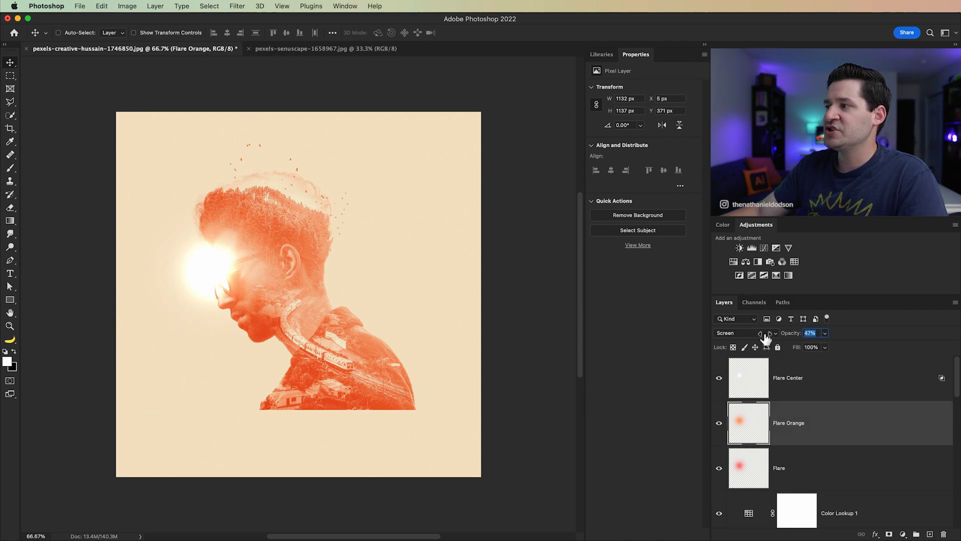
Step: Reduce the Flare Center layer's fill to 10%
{"action": "left_click", "coordinate": [825, 393]}
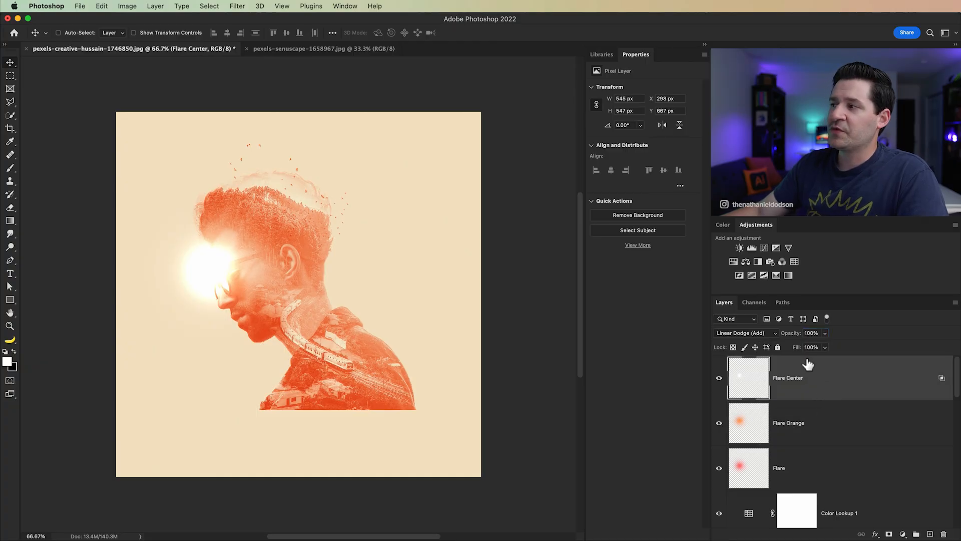
{"action": "left_click", "coordinate": [825, 347]}
{"action": "left_click_drag", "start_coordinate": [826, 359], "coordinate": [784, 363]}
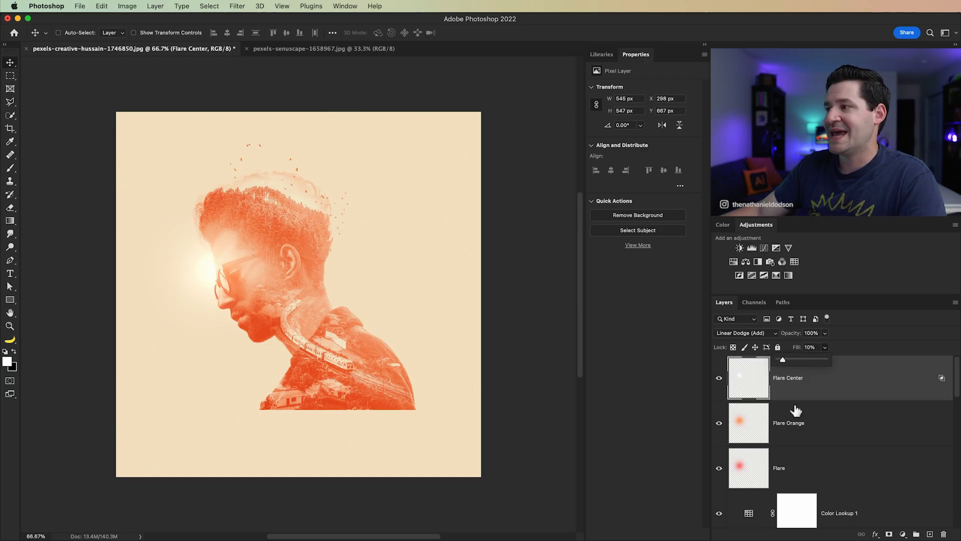
Step: Set the Flare Orange layer's opacity to 71%
{"action": "left_click", "coordinate": [781, 423]}
{"action": "left_click", "coordinate": [796, 333]}
{"action": "left_click_drag", "start_coordinate": [800, 338], "coordinate": [794, 340]}
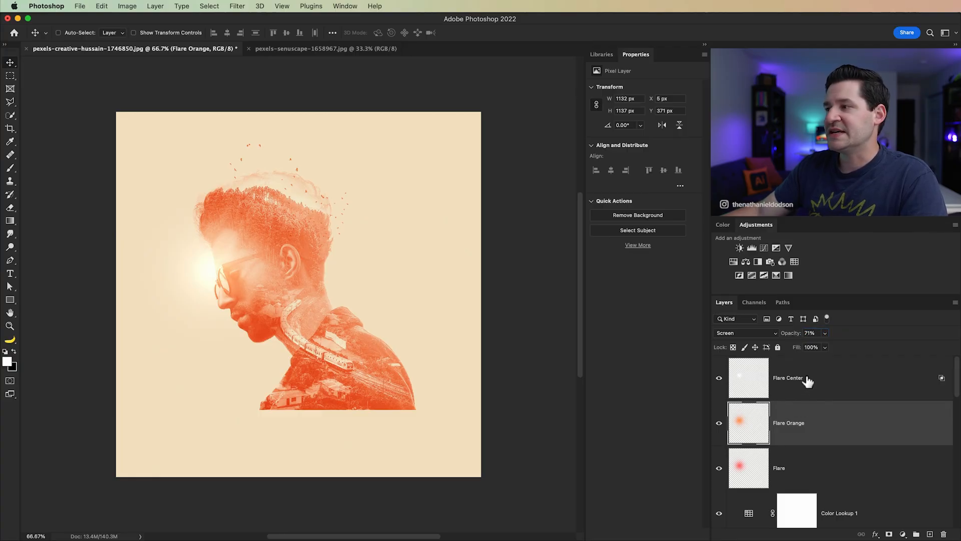
Step: Hide and reshow the three flare layers to compare the image with and without the light flare
{"action": "left_click", "coordinate": [801, 471]}
{"action": "left_click", "coordinate": [719, 468]}
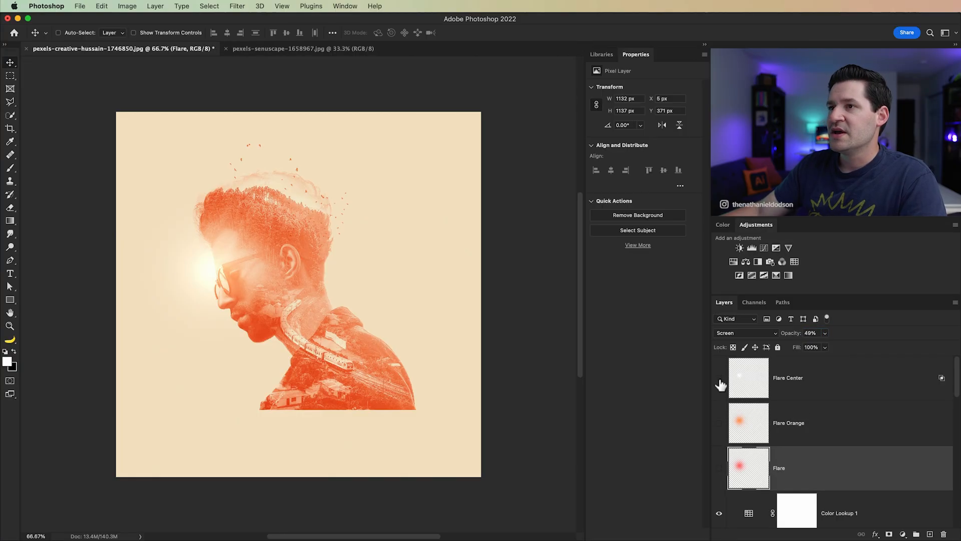
{"action": "left_click", "coordinate": [719, 467]}
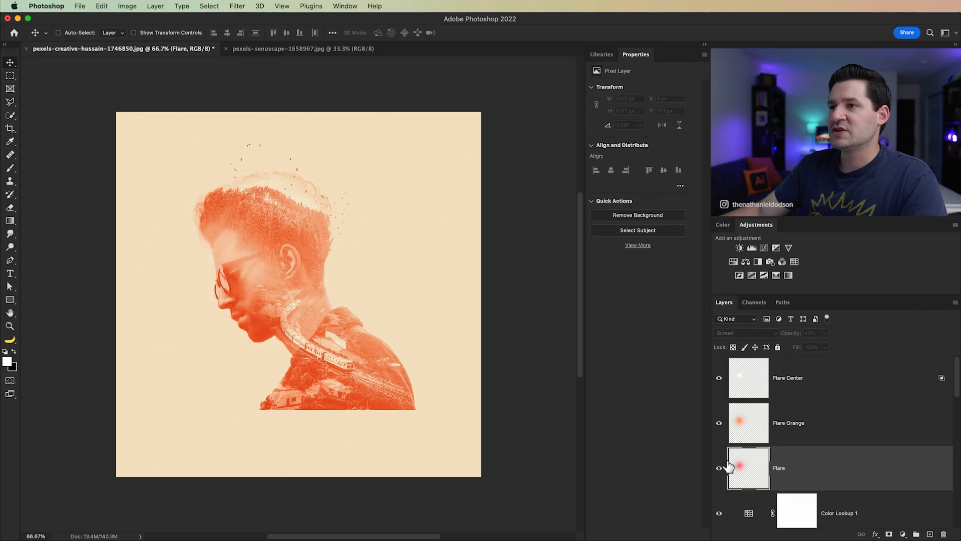
Step: Place the dust-scratches-2 image above the Flare Center layer and stretch it to about 2249 by 2230 px to cover the canvas
{"action": "left_click", "coordinate": [826, 394]}
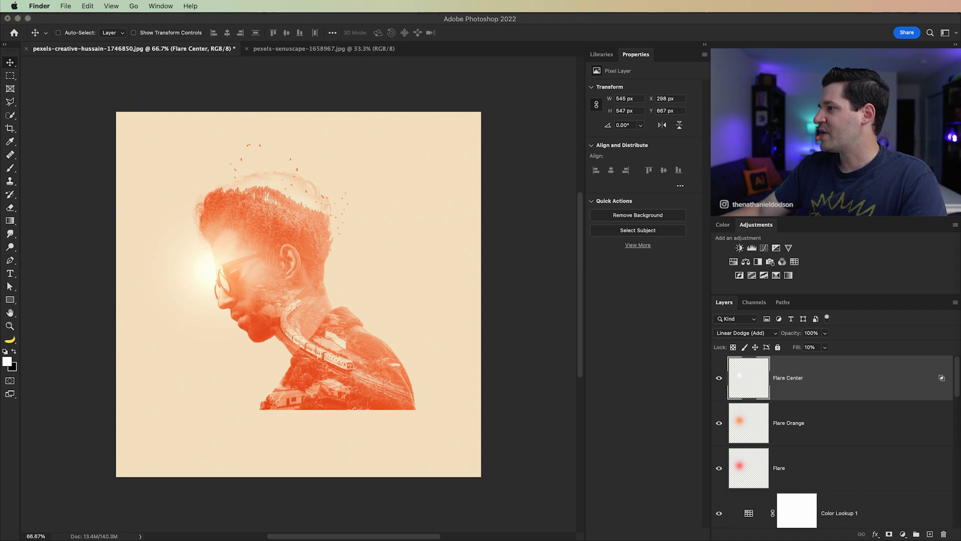
{"action": "left_click_drag", "start_coordinate": [960, 289], "coordinate": [303, 289]}
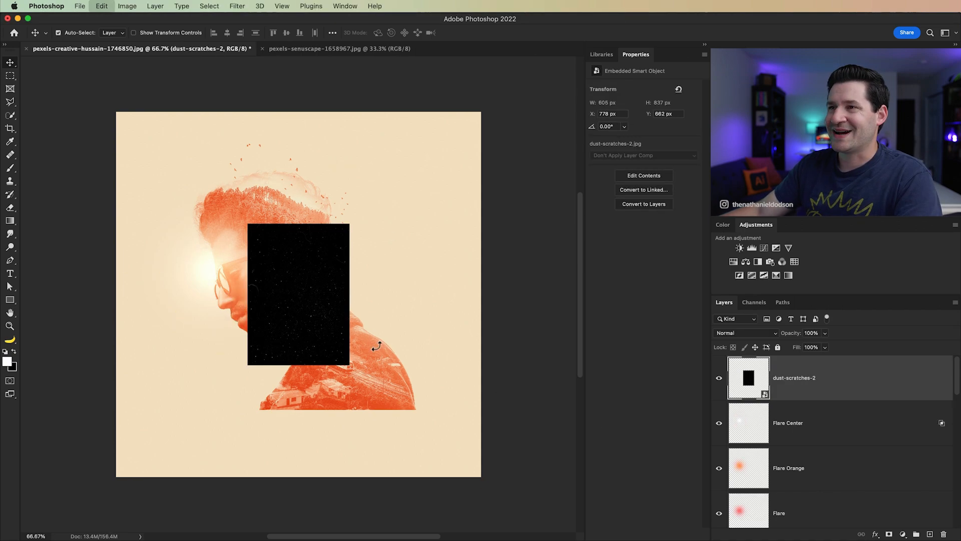
{"action": "key", "text": "super+t"}
{"action": "left_click_drag", "start_coordinate": [352, 225], "coordinate": [490, 104]}
{"action": "left_click_drag", "start_coordinate": [177, 437], "coordinate": [117, 488]}
{"action": "left_click", "coordinate": [497, 33]}
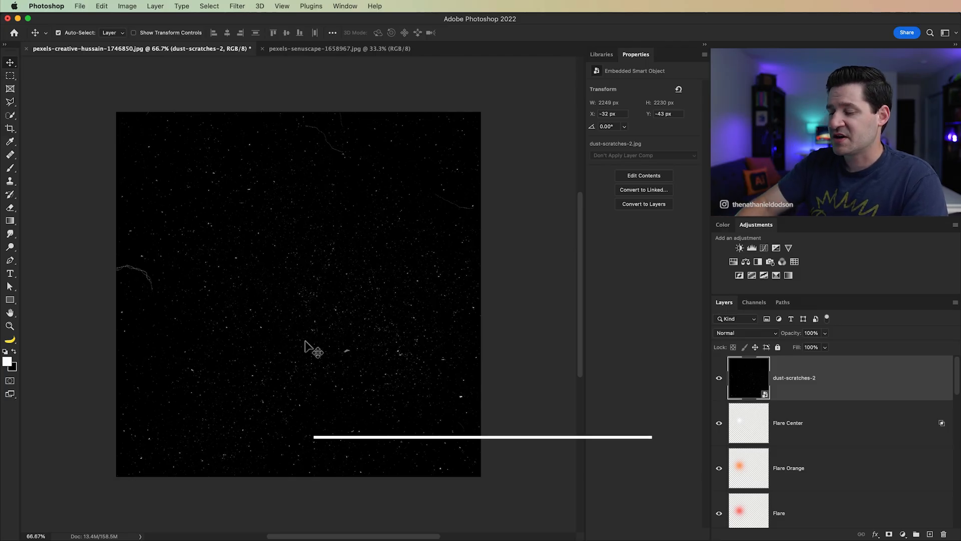
Step: Invert the dust-scratches-2 layer and blend it with Color Burn at 52% opacity
{"action": "key", "text": "super+i"}
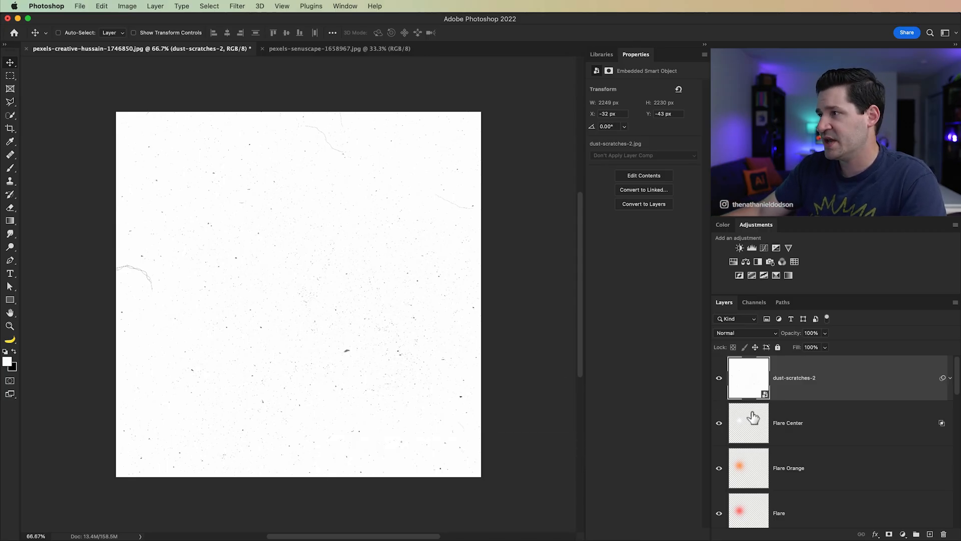
{"action": "left_click", "coordinate": [755, 334]}
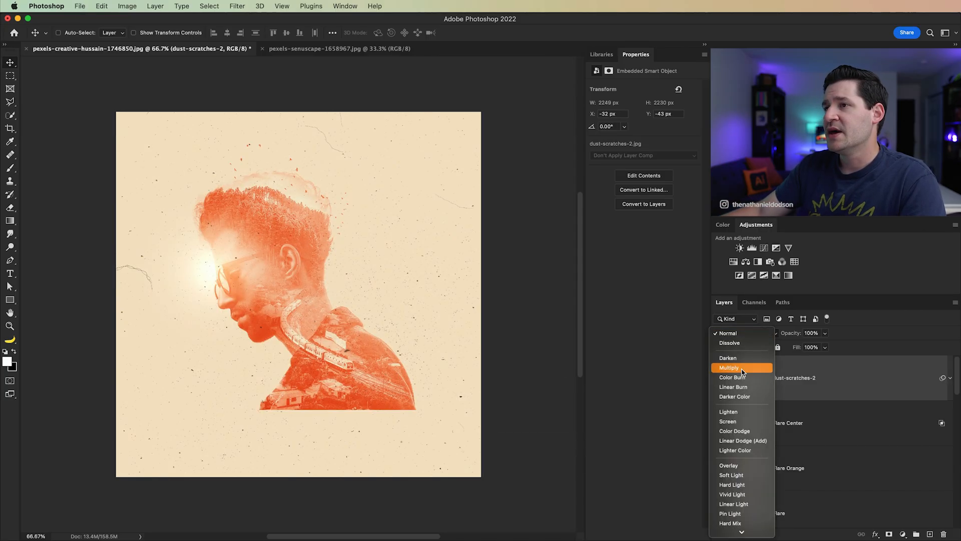
{"action": "left_click", "coordinate": [745, 378]}
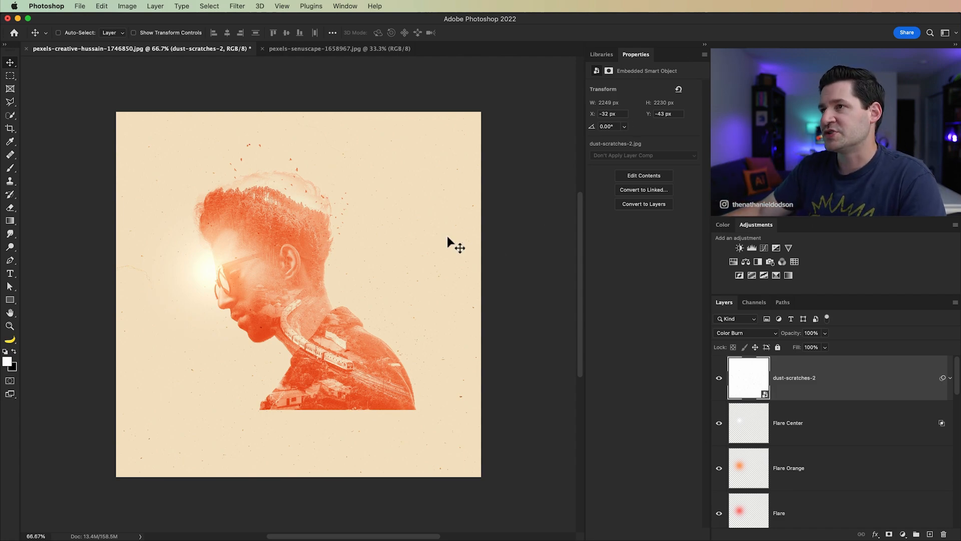
{"action": "left_click_drag", "start_coordinate": [792, 337], "coordinate": [774, 339]}
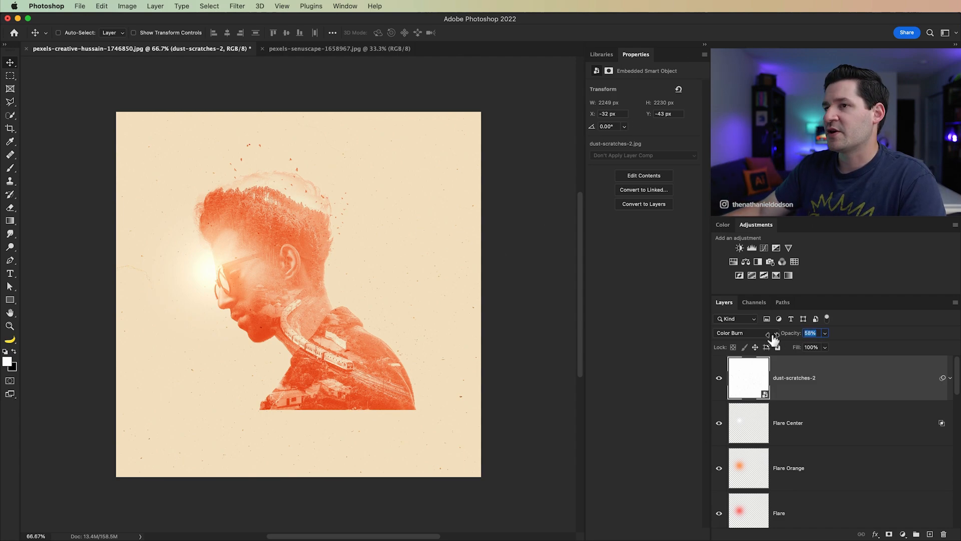
{"action": "left_click_drag", "start_coordinate": [770, 339], "coordinate": [770, 340]}
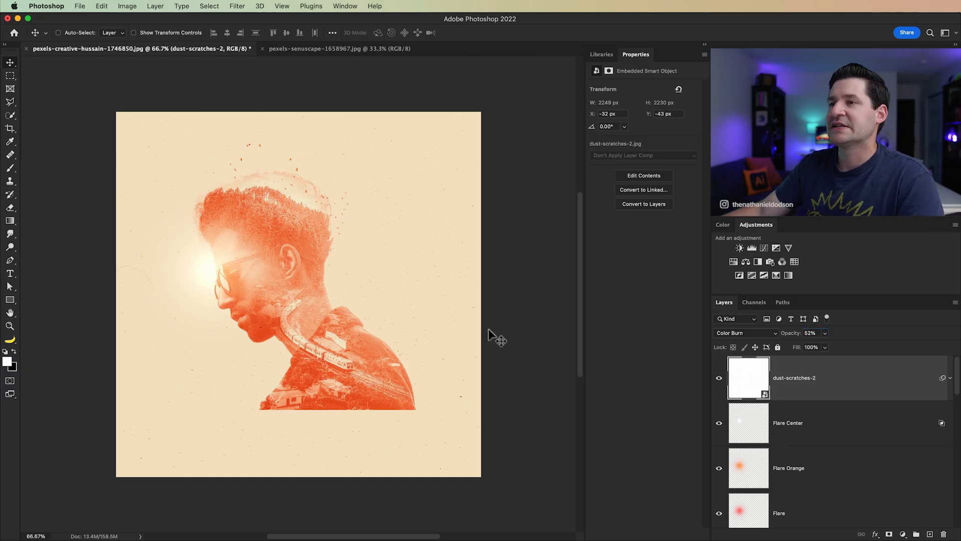